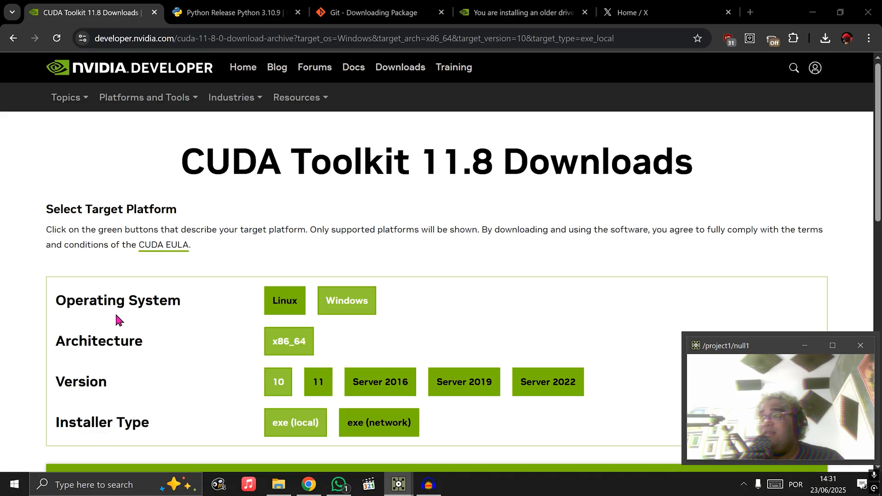
# Check the network profile settings of the connected Ethernet network in Windows Settings and close the window
pyautogui.click(103, 490)
pyautogui.write('net')
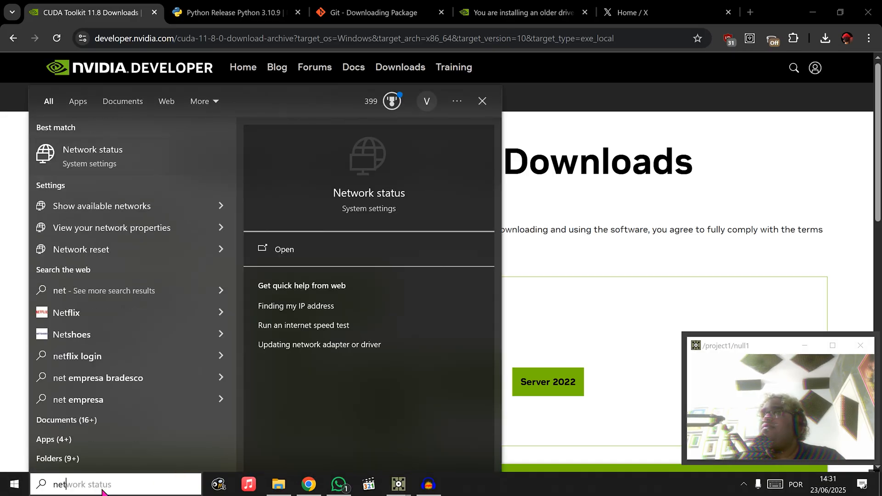
pyautogui.write('w')
pyautogui.click(91, 205)
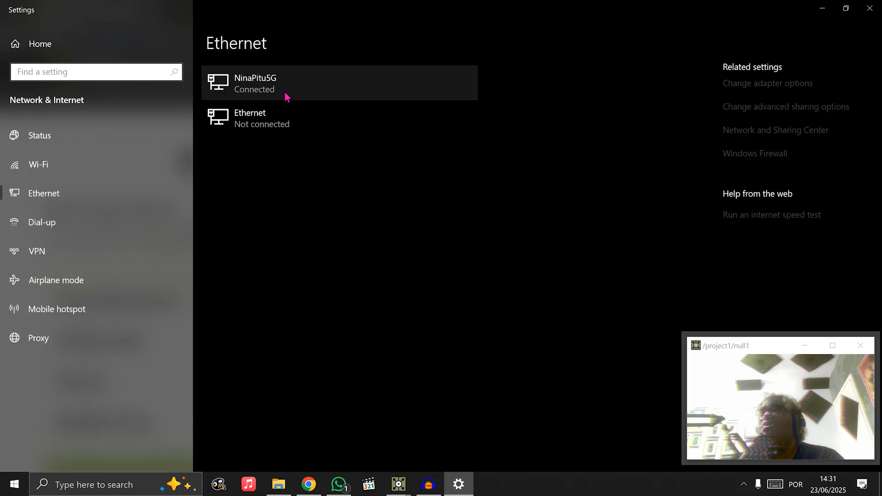
pyautogui.click(285, 87)
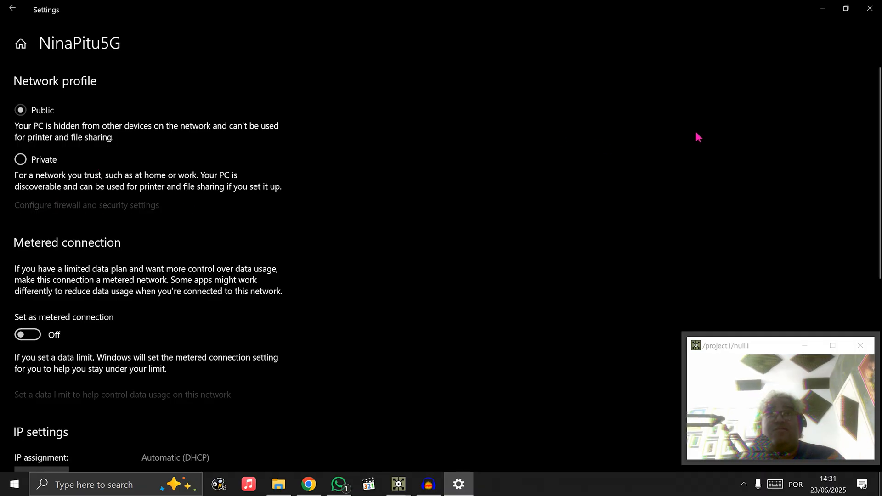
pyautogui.click(868, 14)
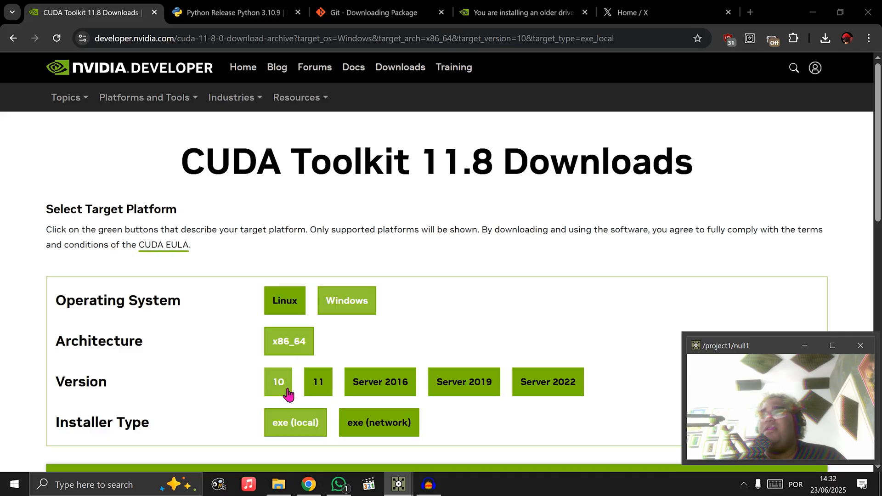
# Review the CUDA Toolkit 11.8 base installer download for Windows 10 x86_64 with the exe (local) installer type
pyautogui.scroll(-5, 265, 120)
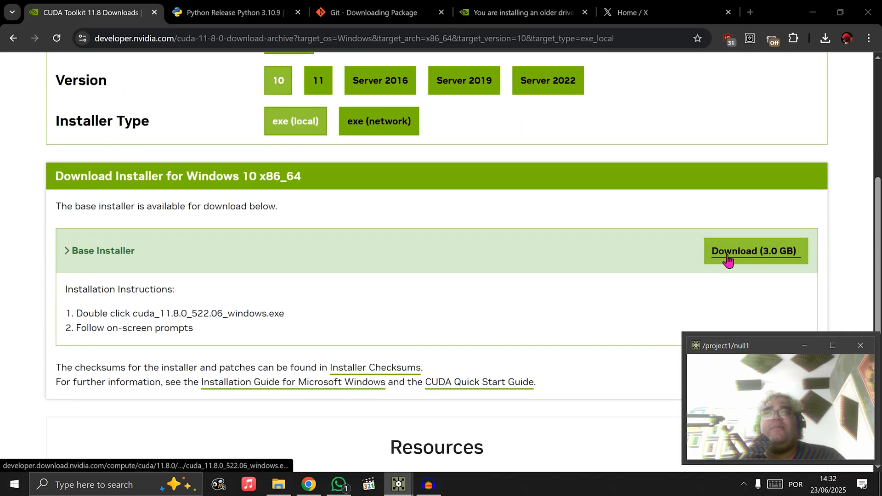
pyautogui.scroll(5, 420, 242)
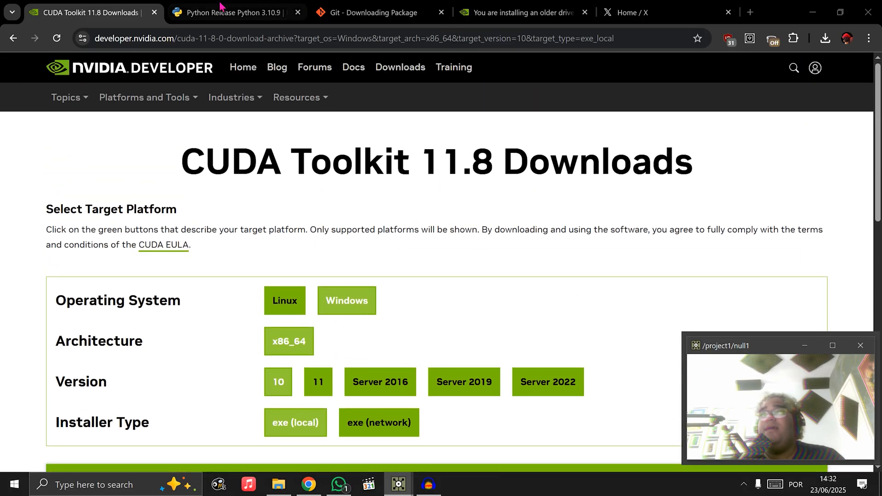
# Examine the Python 3.11.9 release page, including its version heading and the 64-bit Windows installer in the Files table
pyautogui.click(210, 13)
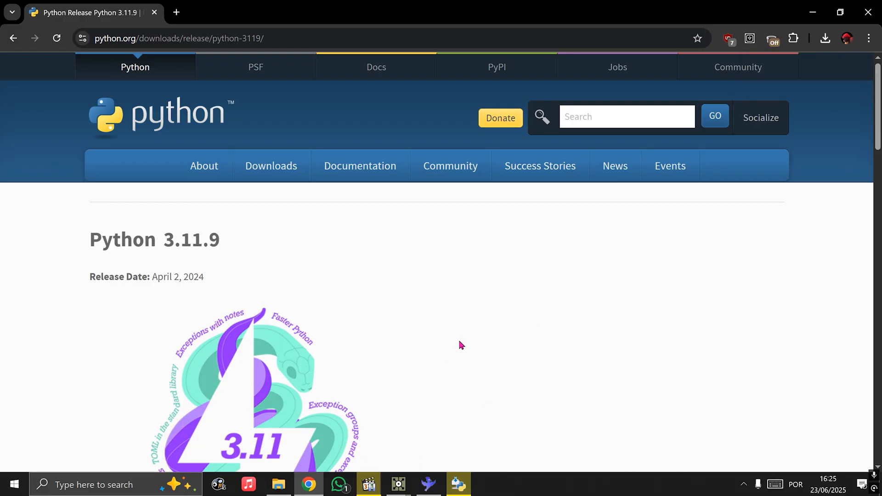
pyautogui.scroll(-6, 460, 345)
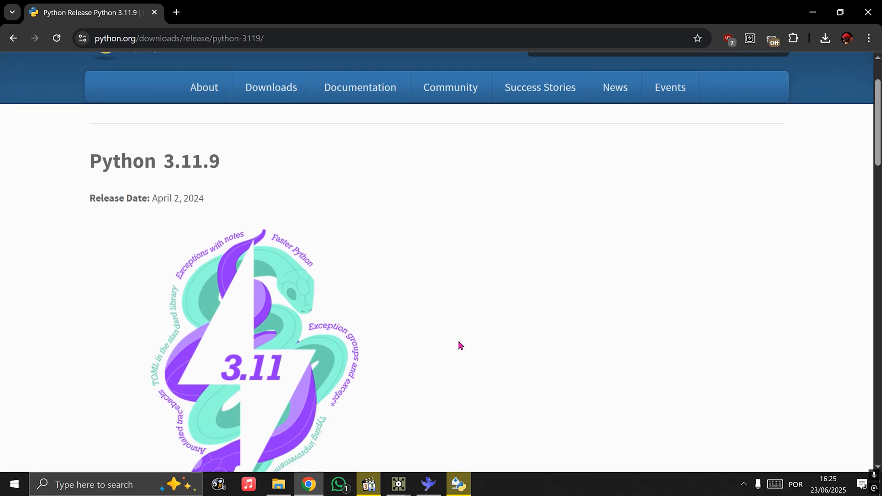
pyautogui.scroll(5, 231, 192)
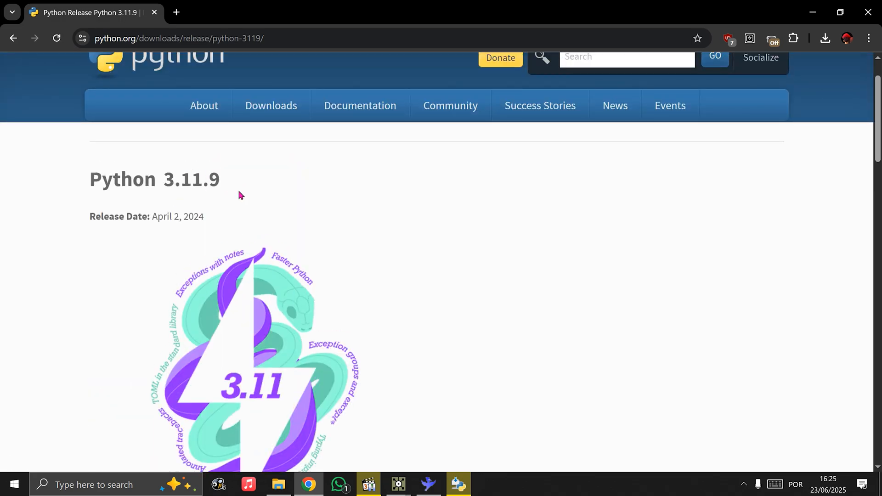
pyautogui.scroll(-20, 324, 265)
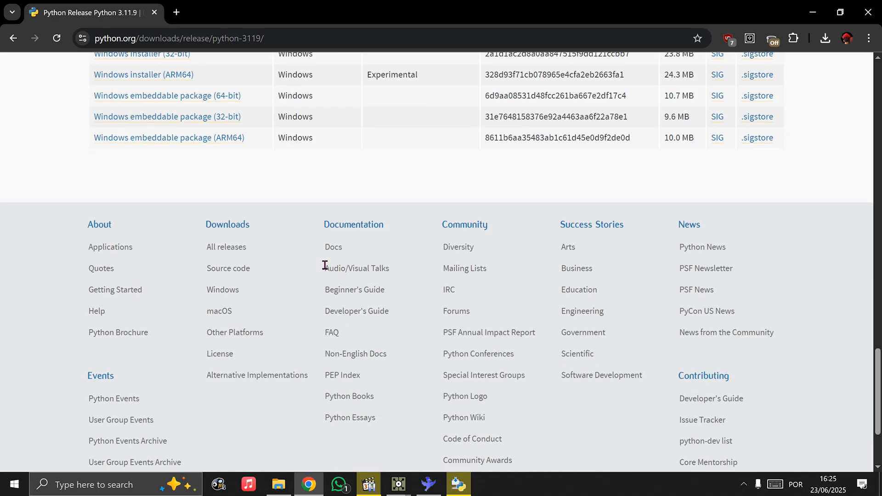
pyautogui.scroll(5, 325, 265)
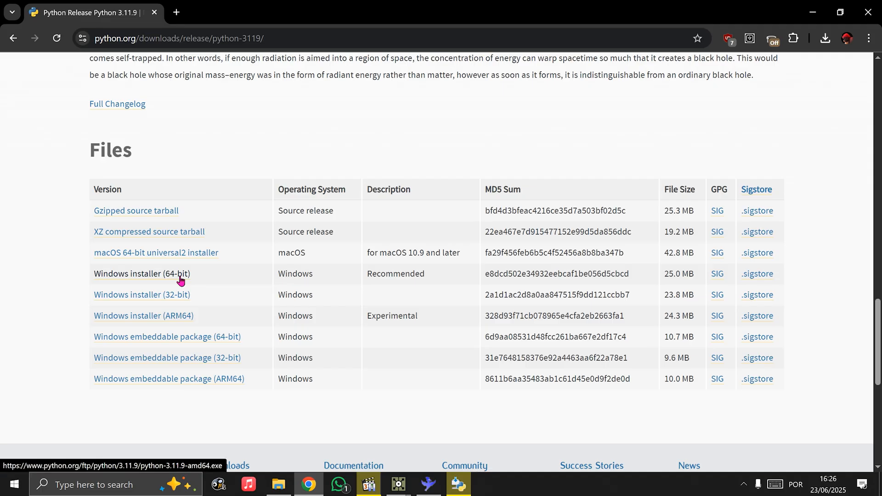
pyautogui.scroll(20, 192, 277)
pyautogui.scroll(-3, 215, 192)
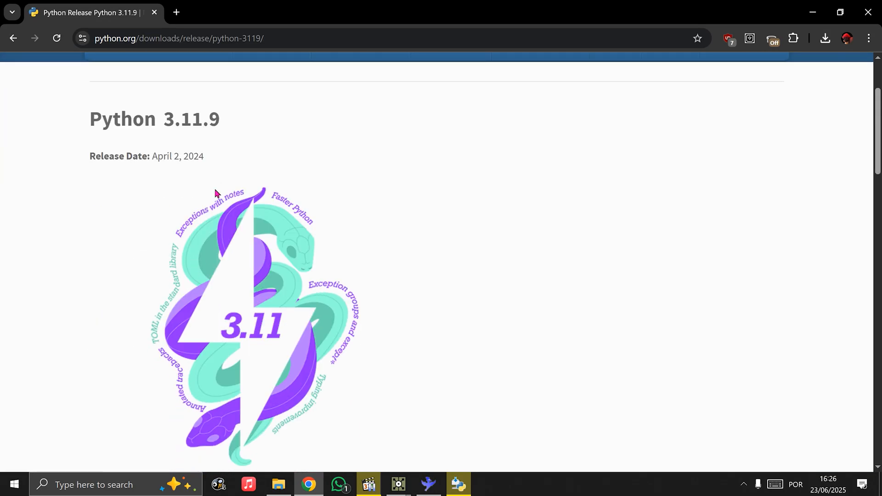
pyautogui.tripleClick(192, 120)
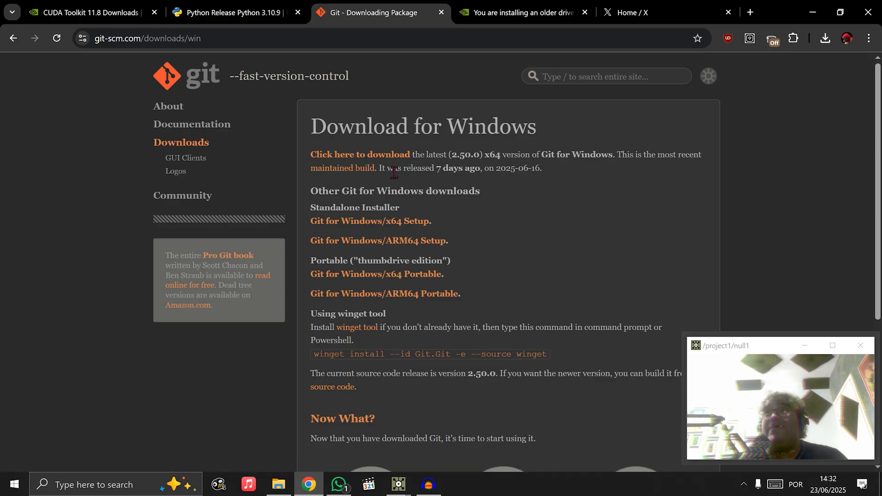
# Switch to File Explorer, maximize the tutorial folder window and launch the python-3.13.0-amd64 installer
pyautogui.click(278, 484)
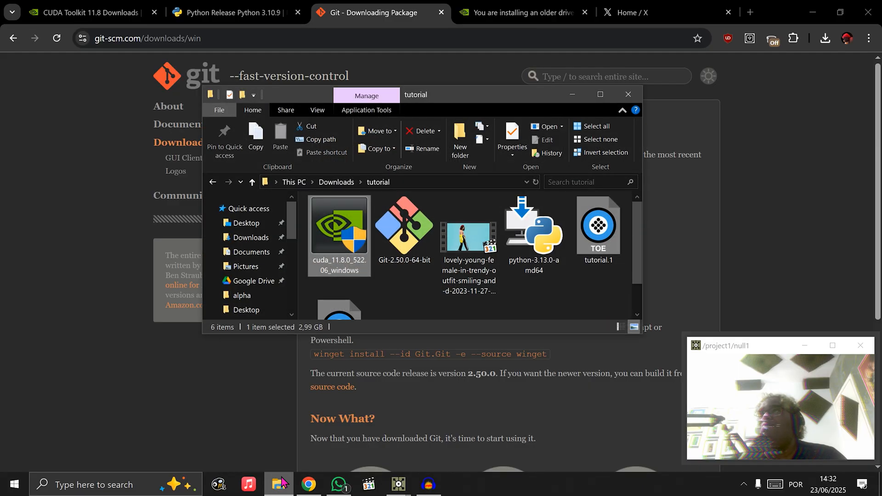
pyautogui.click(603, 96)
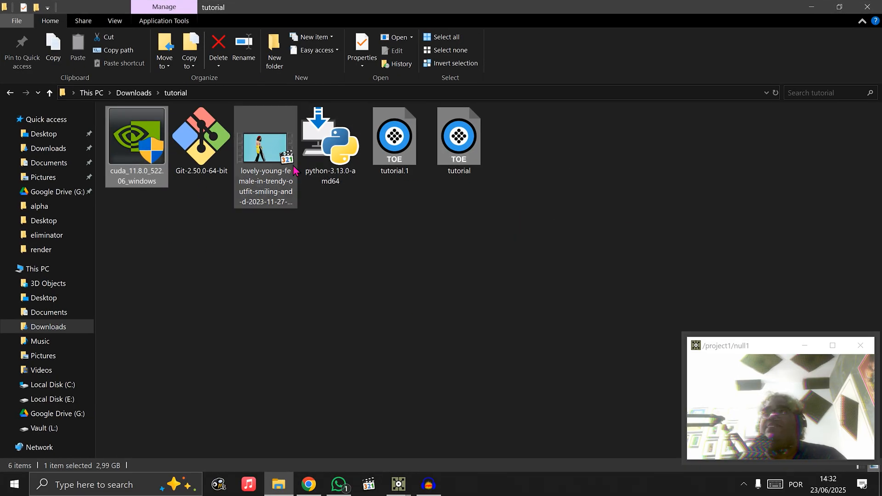
pyautogui.doubleClick(335, 162)
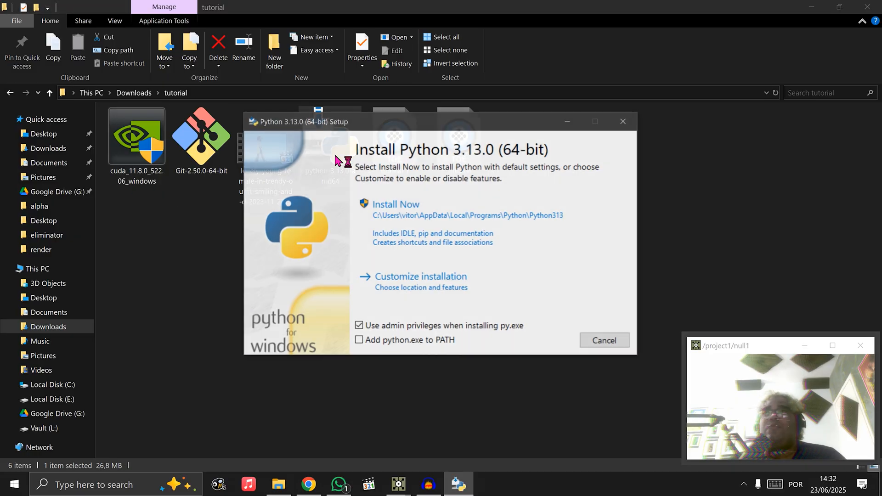
# Arrange the Python setup window and the /project1/null1 preview window so that they do not overlap
pyautogui.moveTo(454, 121); pyautogui.dragTo(504, 128)
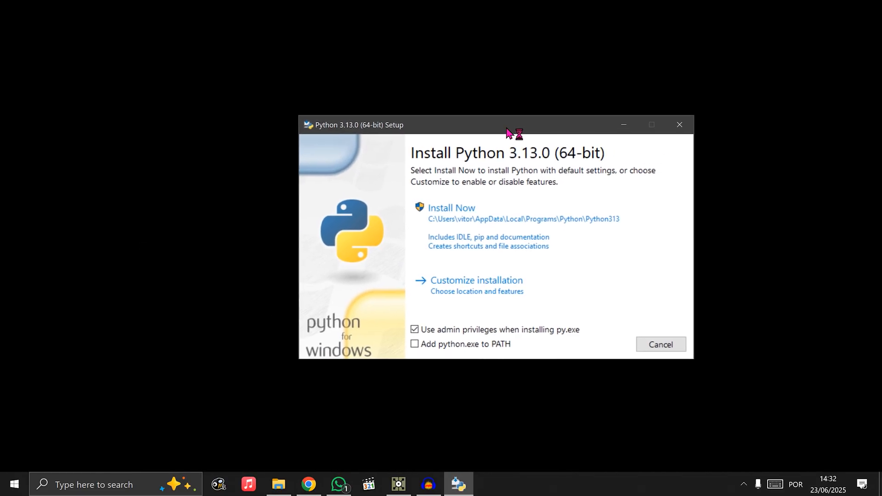
pyautogui.click(397, 486)
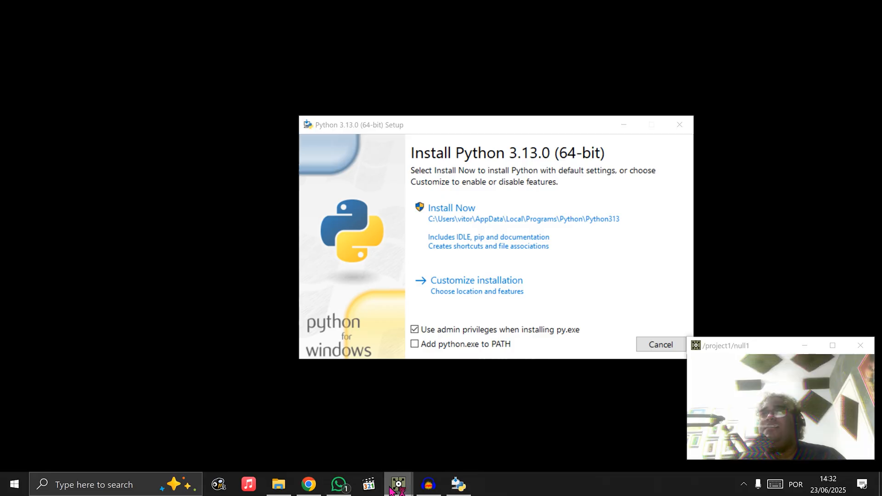
pyautogui.click(747, 351)
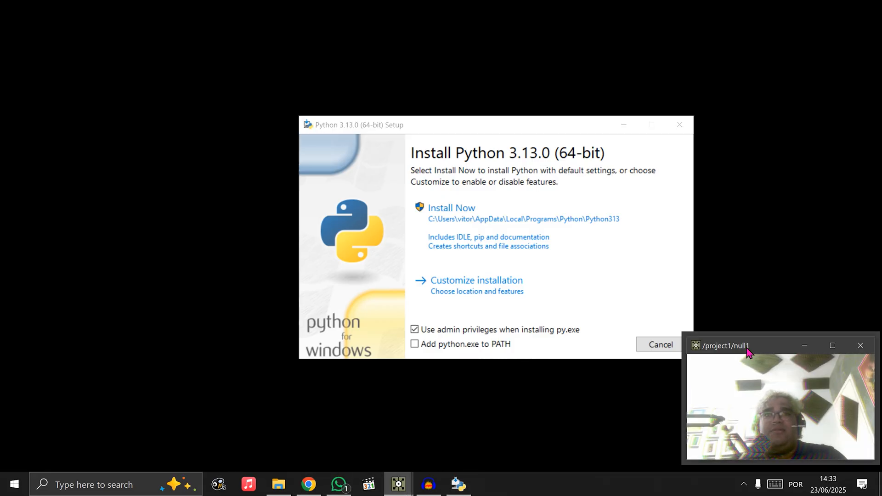
pyautogui.click(308, 486)
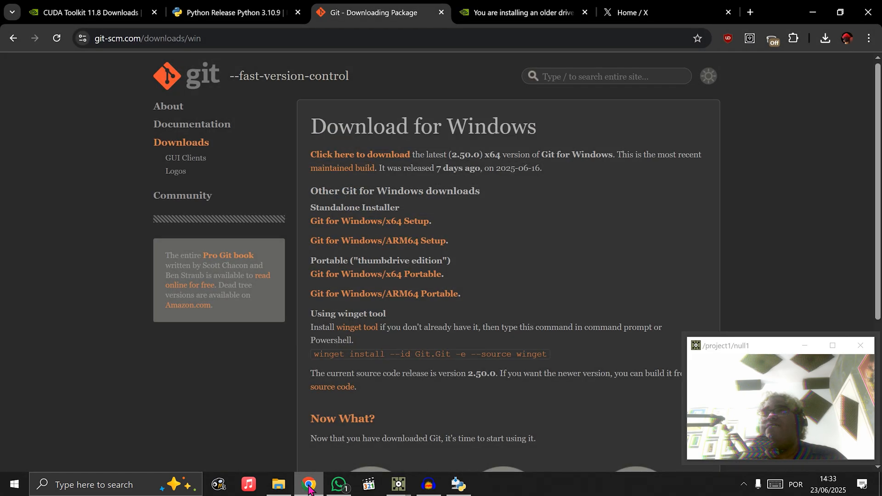
pyautogui.click(458, 484)
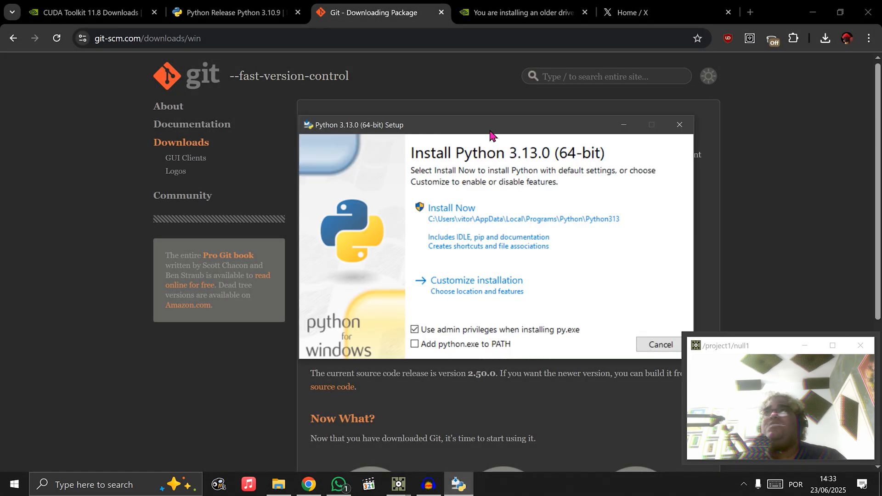
pyautogui.moveTo(490, 134); pyautogui.dragTo(419, 116)
pyautogui.click(403, 487)
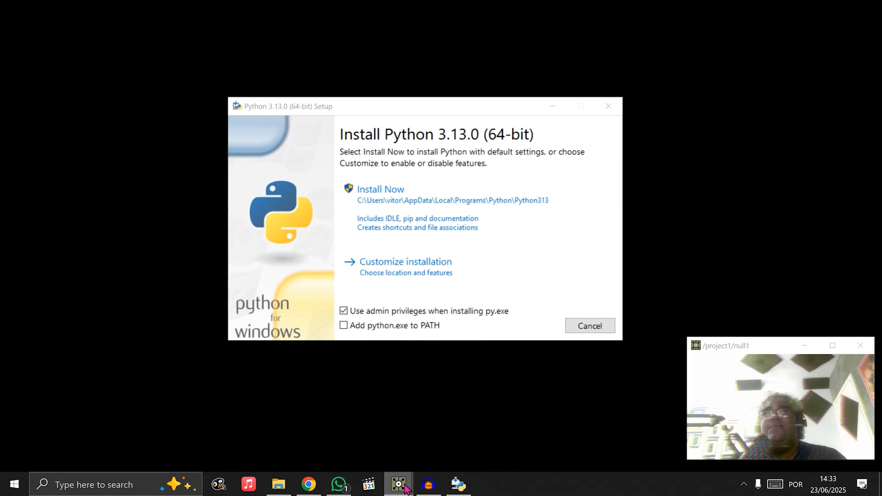
pyautogui.click(734, 357)
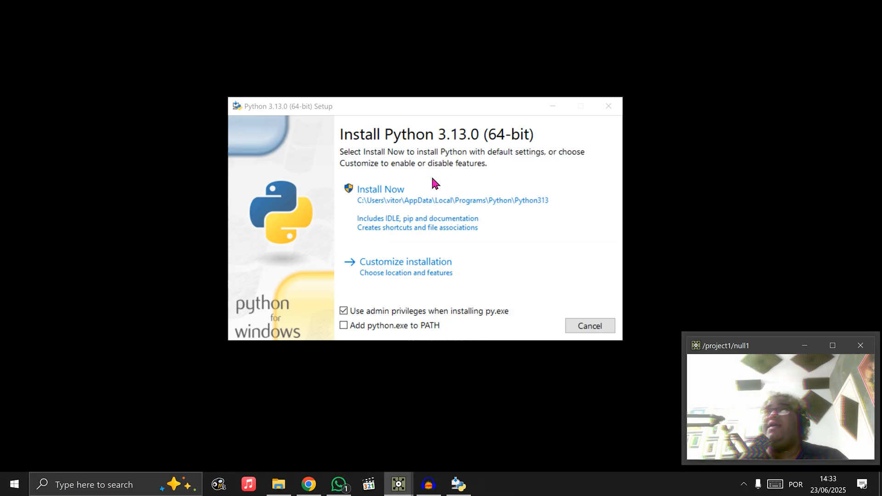
# Install Python 3.13.0 with default settings and python.exe added to PATH, allow the changes, and close the setup
pyautogui.click(389, 330)
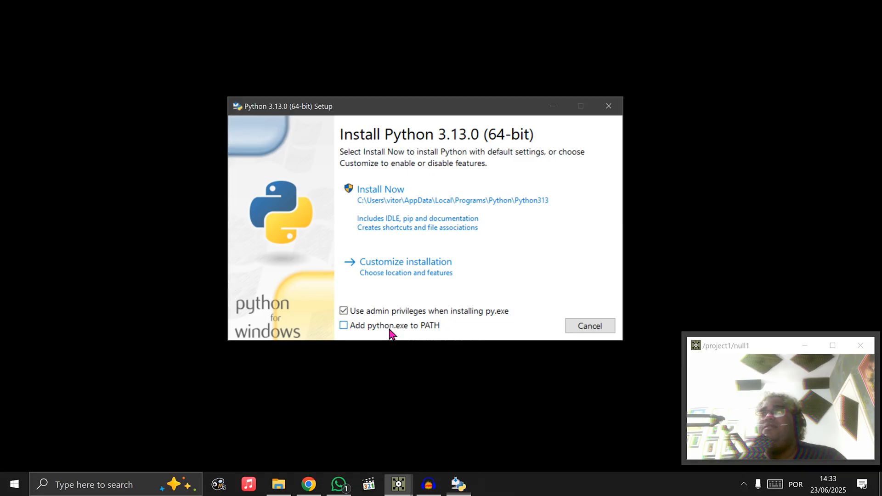
pyautogui.click(375, 325)
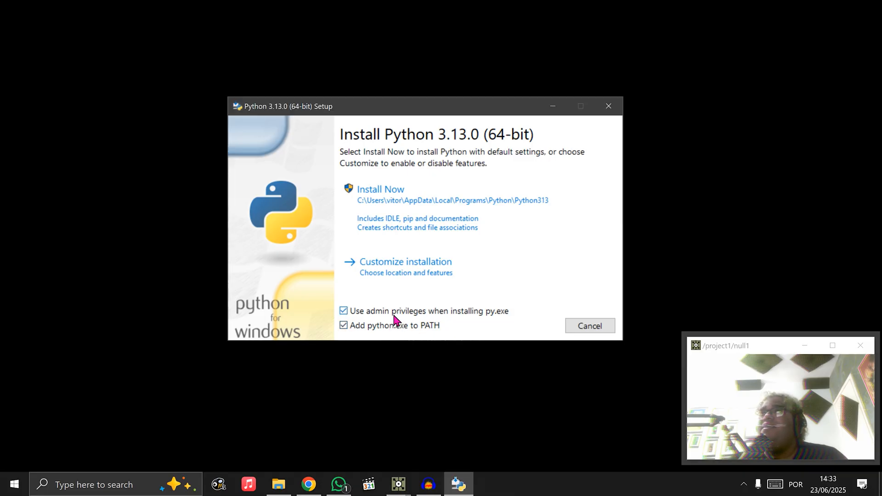
pyautogui.click(417, 211)
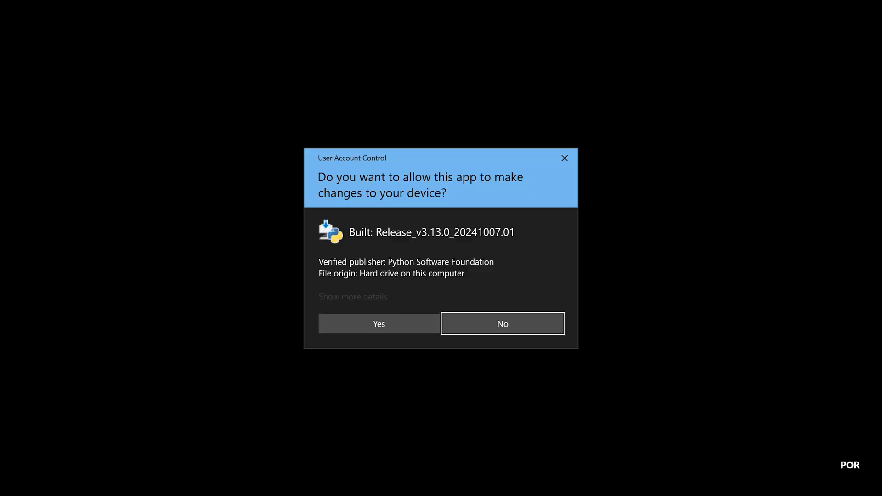
pyautogui.click(365, 321)
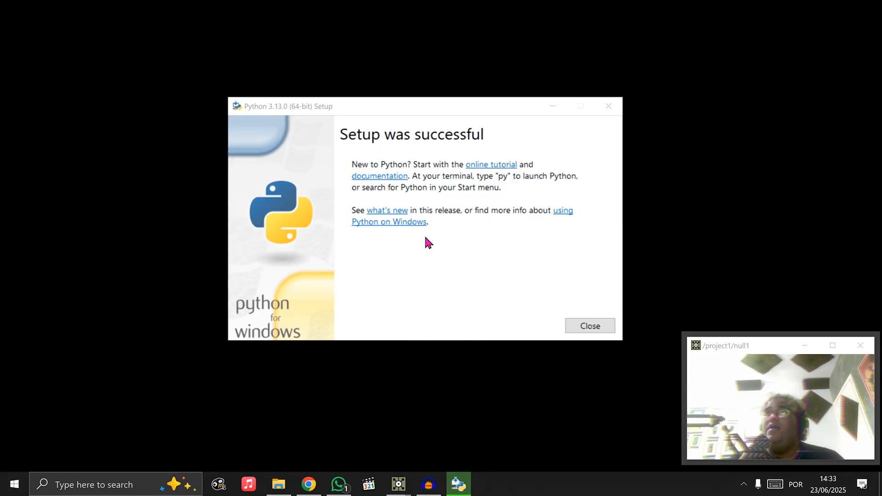
pyautogui.click(584, 330)
# Install Git from the Git-2.50.0-64-bit file in the tutorial folder, allow the changes, and finish the setup wizard
pyautogui.click(271, 486)
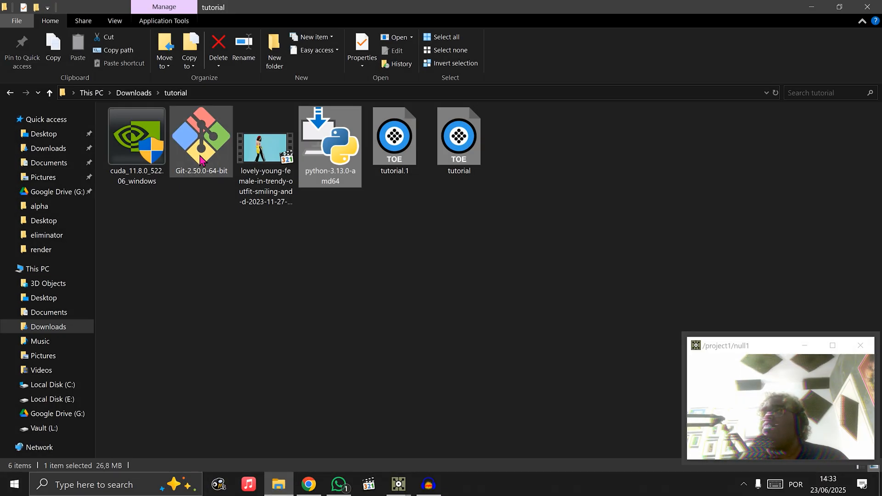
pyautogui.click(210, 154)
pyautogui.doubleClick(210, 153)
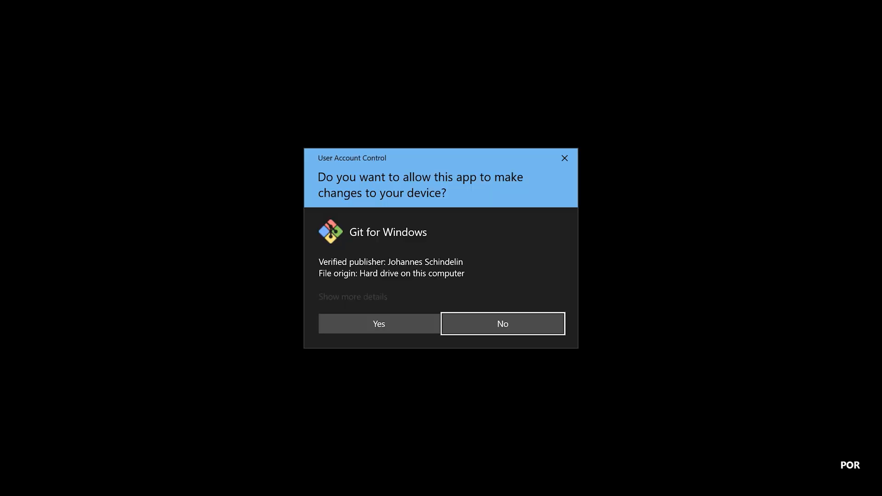
pyautogui.click(387, 323)
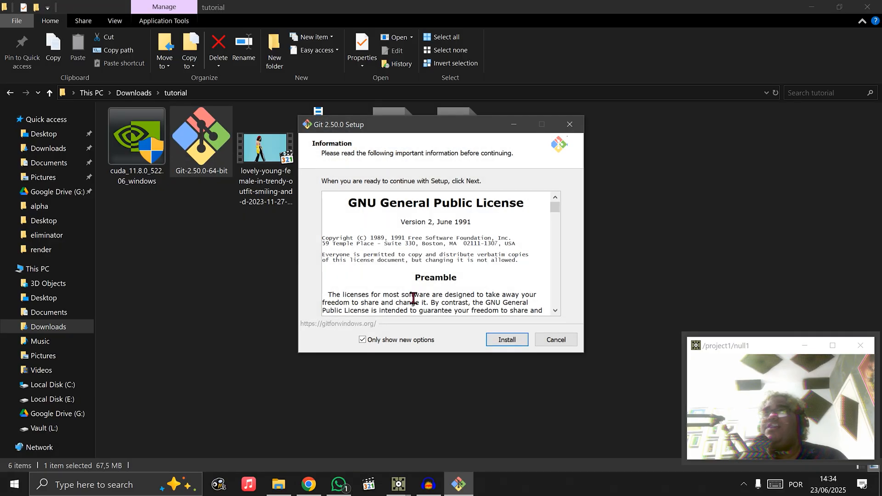
pyautogui.click(503, 346)
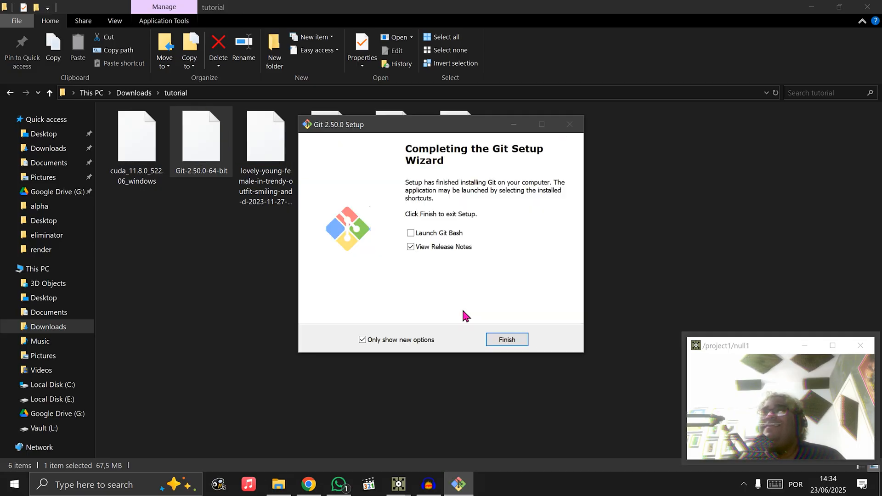
pyautogui.click(510, 341)
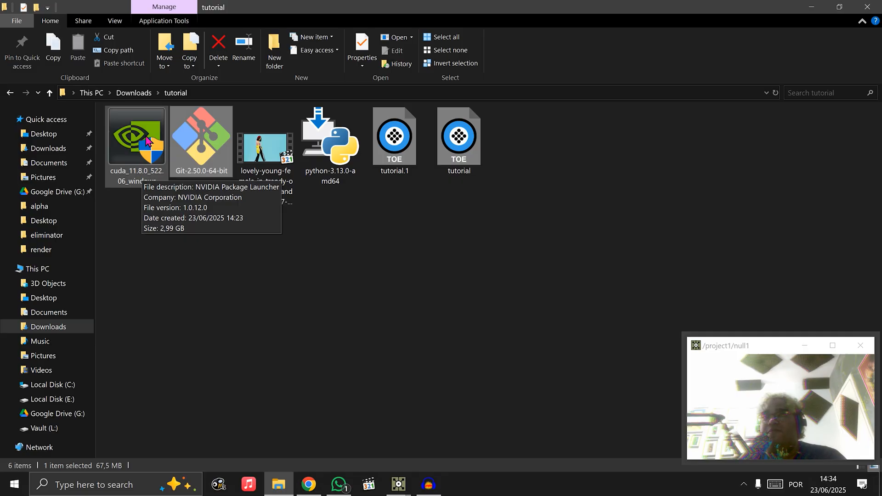
# Launch the cuda_11.8.0_522.06_windows installer, allow the changes, and extract it to the default temporary folder
pyautogui.doubleClick(144, 141)
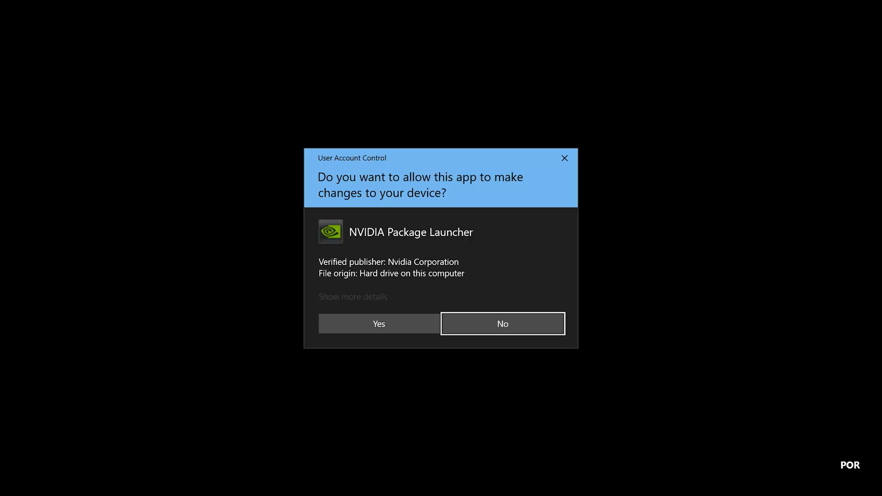
pyautogui.click(416, 321)
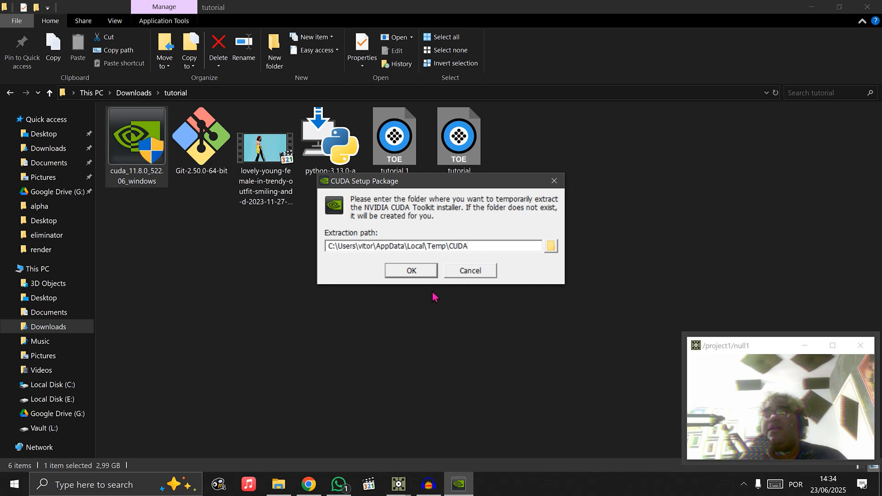
pyautogui.click(412, 272)
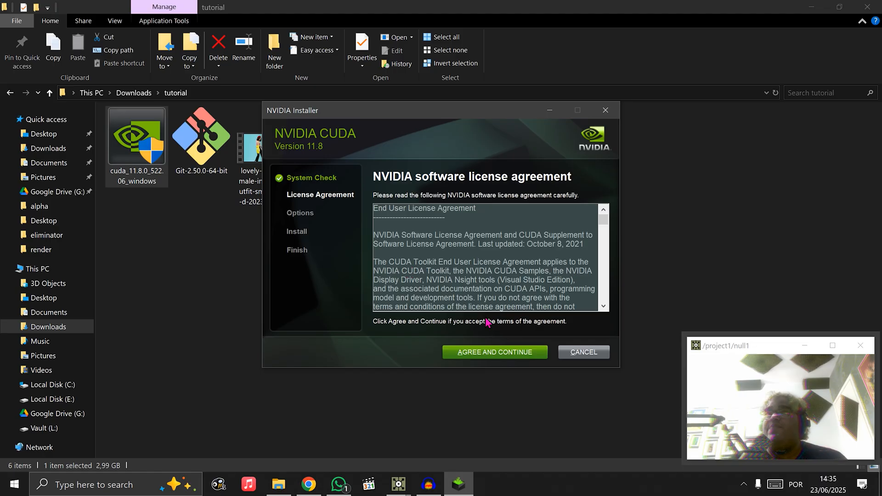
# Accept the NVIDIA software license agreement and choose the Custom (Advanced) installation
pyautogui.click(501, 355)
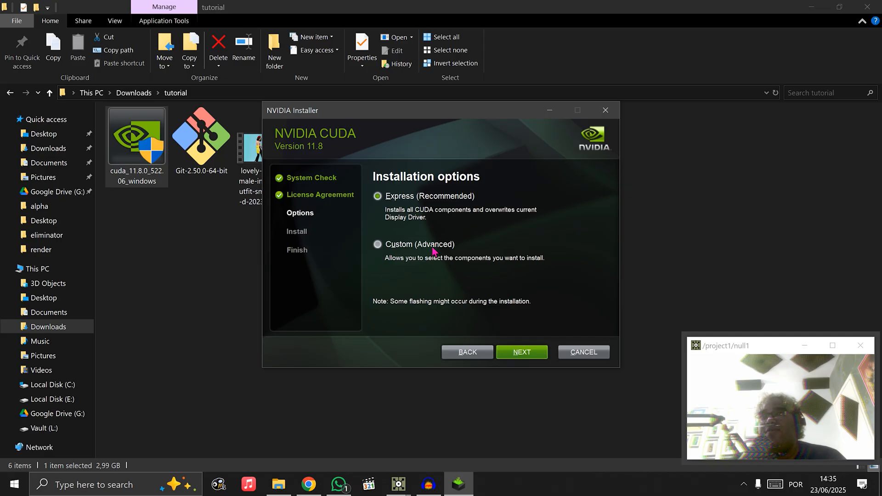
pyautogui.click(429, 250)
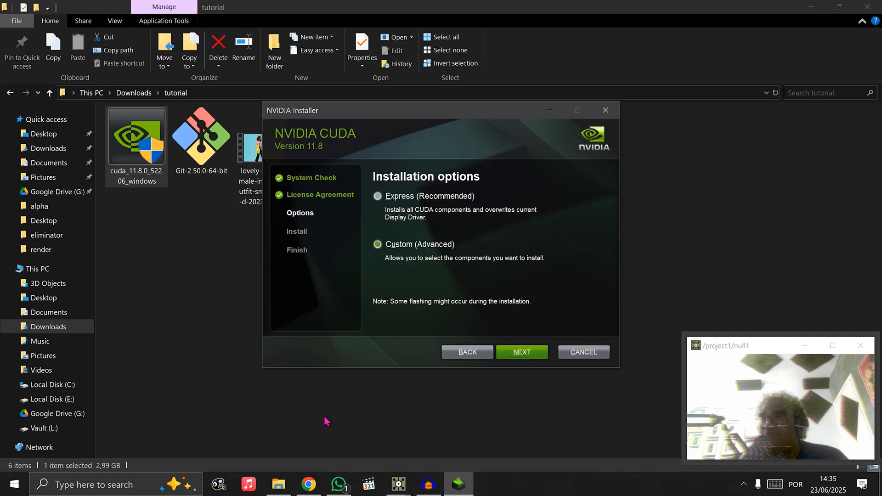
# Consult the NVIDIA forum thread about installing an older driver version in Chrome and return to the CUDA installer
pyautogui.click(309, 485)
pyautogui.click(510, 12)
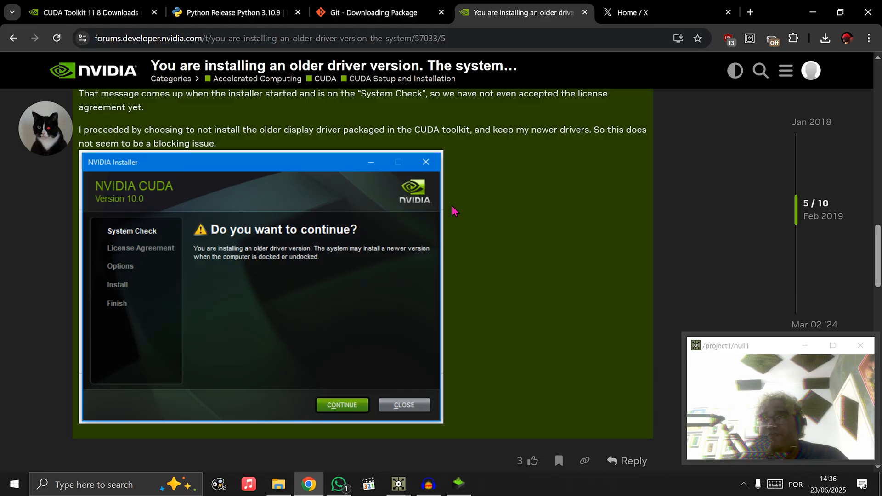
pyautogui.click(460, 486)
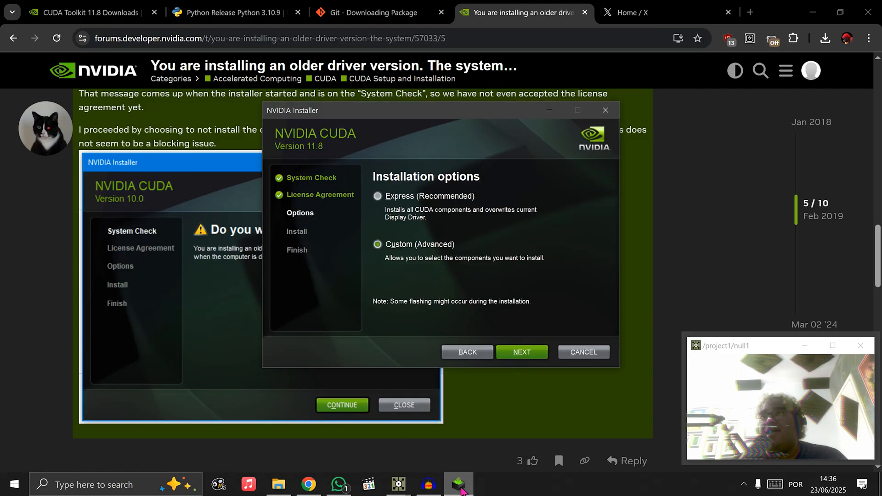
# Exclude Driver components and Other components from the custom CUDA installation, expand the CUDA group, and cancel the installer
pyautogui.click(519, 353)
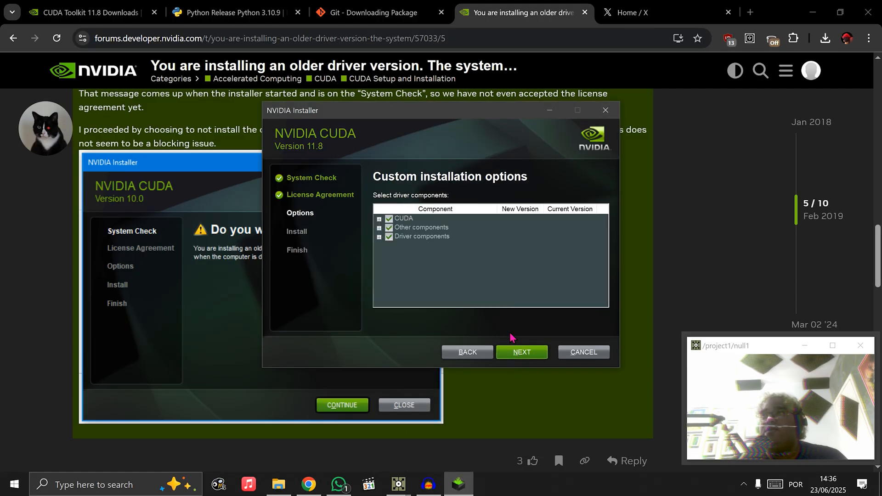
pyautogui.click(389, 237)
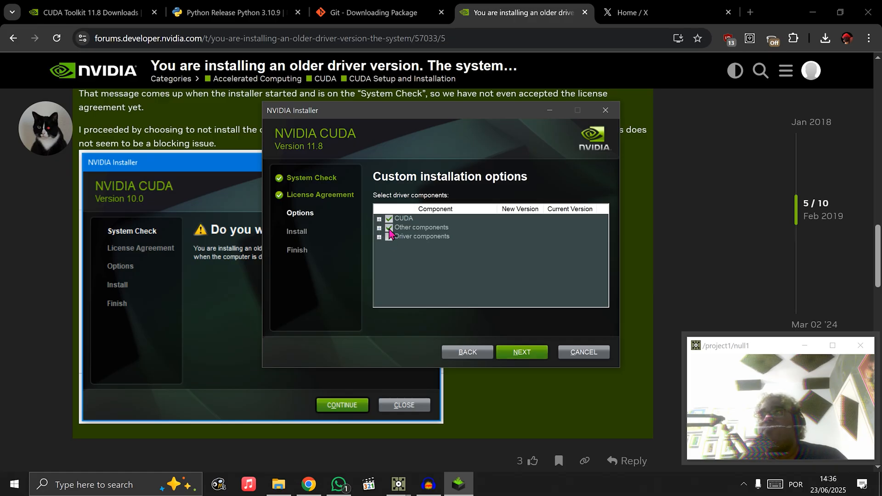
pyautogui.click(389, 227)
pyautogui.click(379, 219)
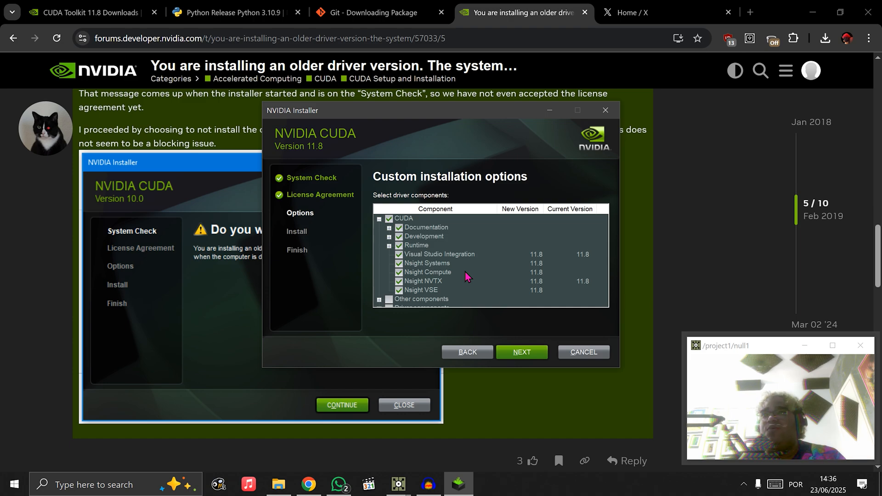
pyautogui.click(582, 350)
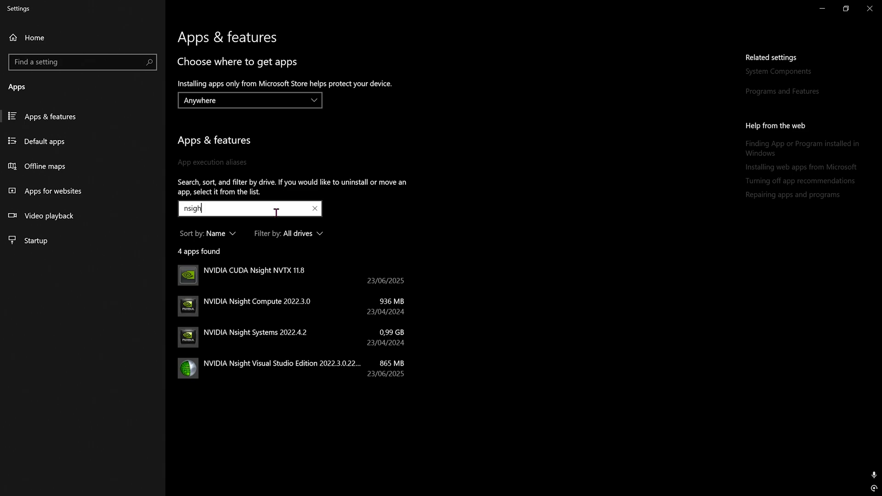
# Search the installed apps for "cuda" in place of the Nsight search, and clear the search text
pyautogui.press('BackSpace')
pyautogui.press('BackSpace')
pyautogui.press('BackSpace')
pyautogui.press('BackSpace')
pyautogui.press('BackSpace')
pyautogui.write('cuda')
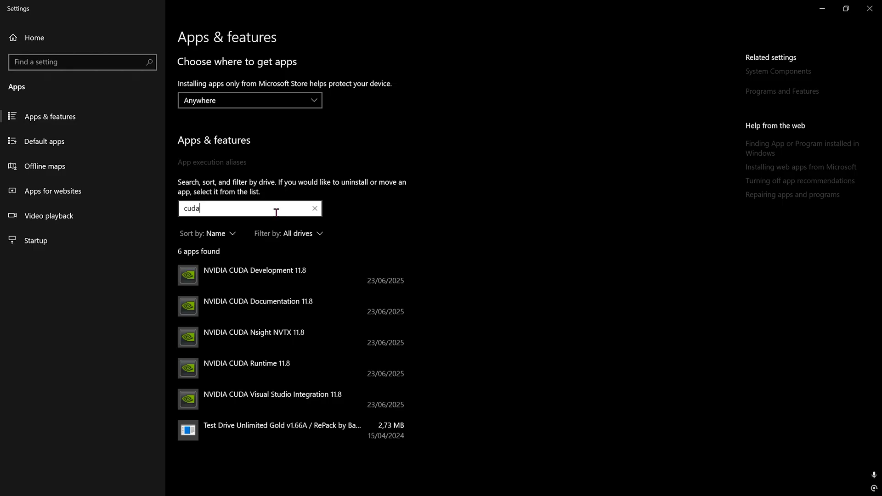
pyautogui.press('BackSpace')
pyautogui.press('BackSpace')
pyautogui.press('BackSpace')
pyautogui.press('BackSpace')
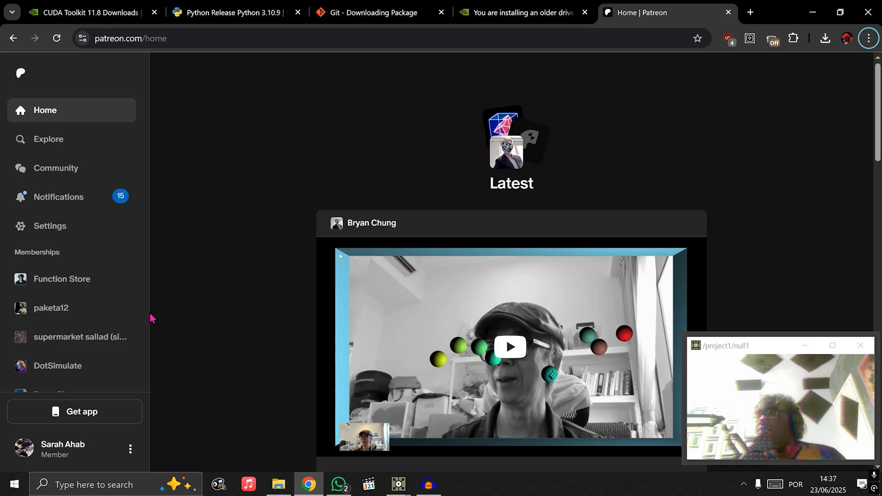
# Open DotSimulate's Patreon page in Chrome and locate the StreamDiffusionTD 0.2.6 changelog post
pyautogui.click(77, 374)
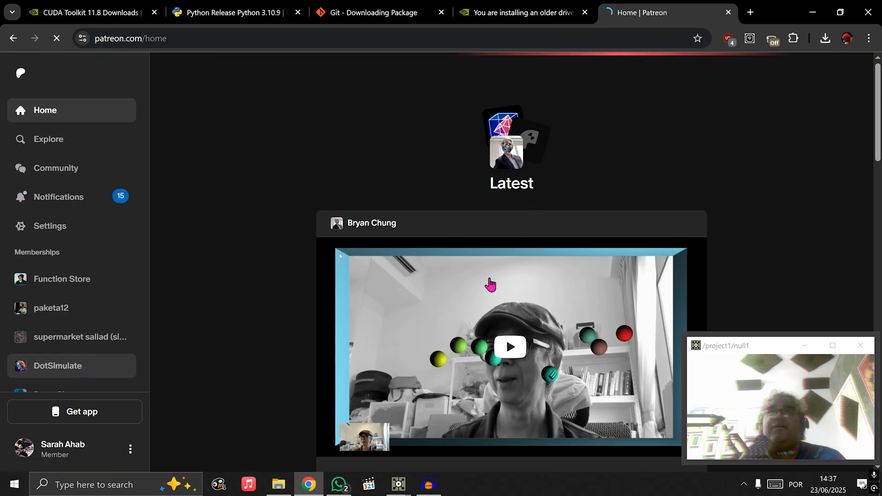
pyautogui.scroll(-5, 478, 295)
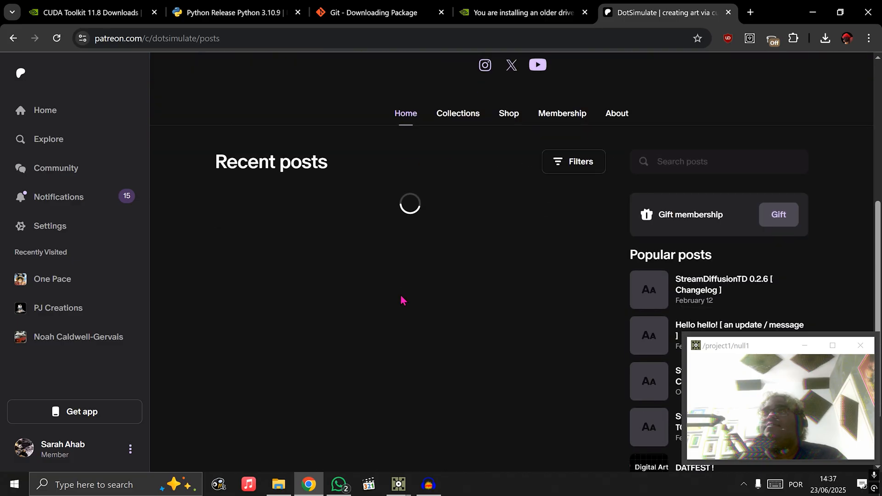
pyautogui.scroll(1, 449, 292)
pyautogui.scroll(-10, 449, 295)
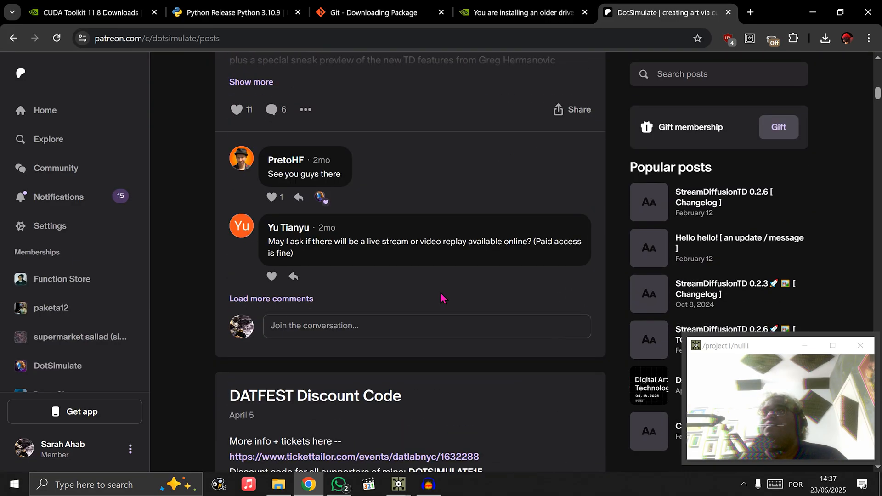
pyautogui.scroll(-9, 439, 291)
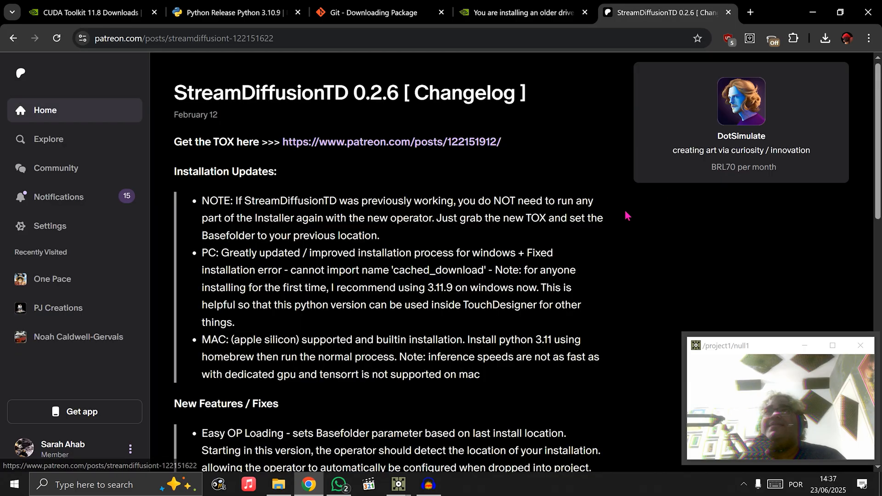
# Follow the post's TOX link, download the attached StreamDiffusionTD-0.2.6.tox, and show the downloaded file in its folder
pyautogui.click(417, 151)
pyautogui.scroll(-4, 386, 248)
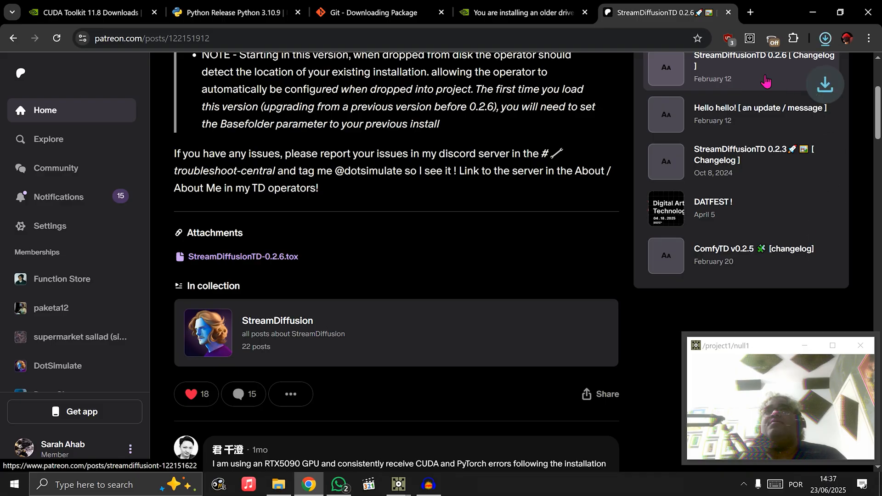
pyautogui.moveTo(795, 69)
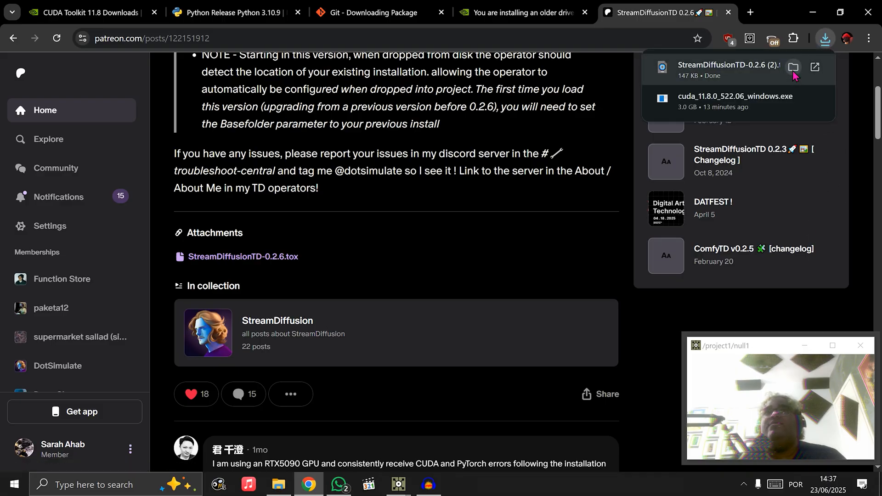
pyautogui.click(793, 68)
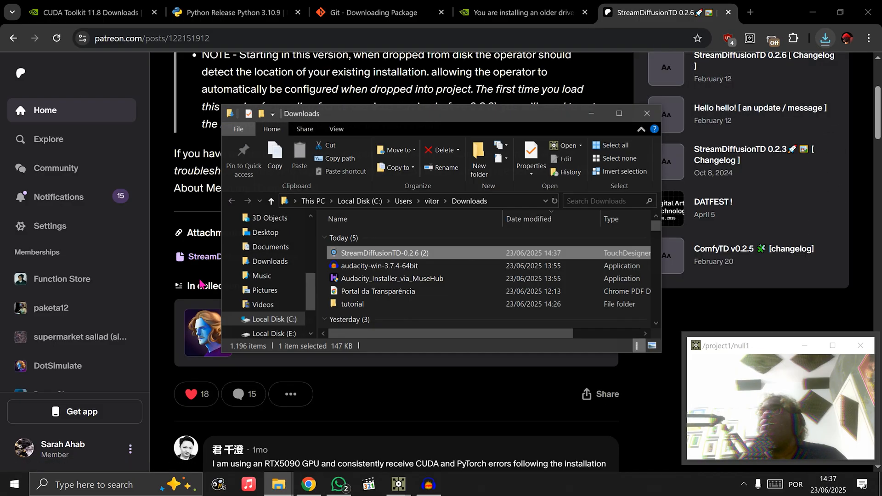
# Move the downloaded StreamDiffusionTD-0.2.6 (2) file from Downloads into the tutorial folder
pyautogui.hotkey('ctrl', 'x')
pyautogui.doubleClick(385, 305)
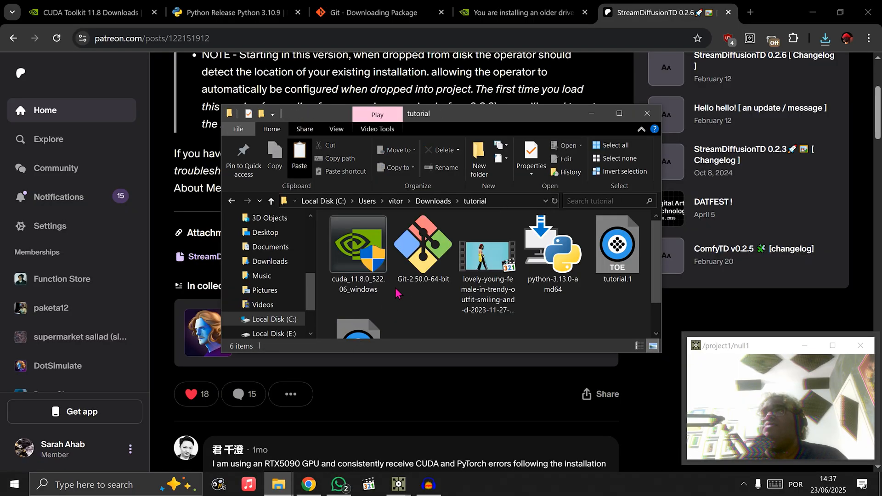
pyautogui.hotkey('ctrl', 'v')
pyautogui.click(524, 298)
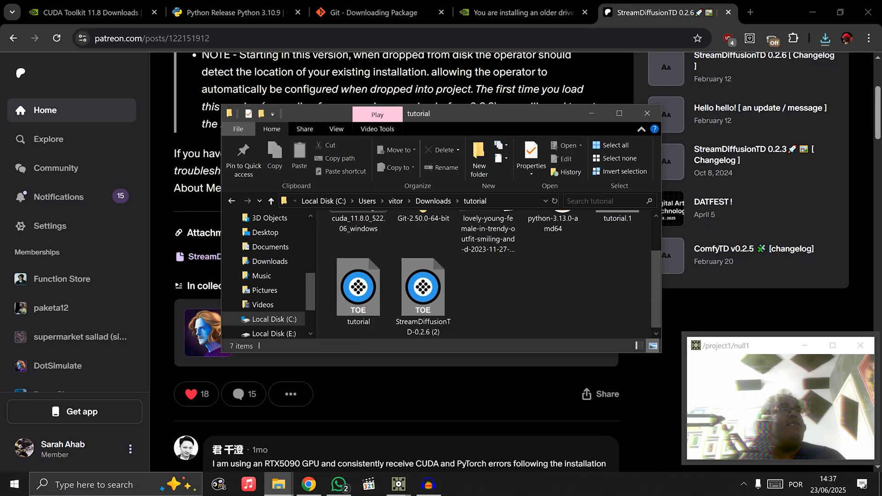
# Switch to TouchDesigner and add the StreamDiffusionTD-0.2.3 component from the tutorial folder to the project1 network
pyautogui.hotkey('alt', 'Tab')
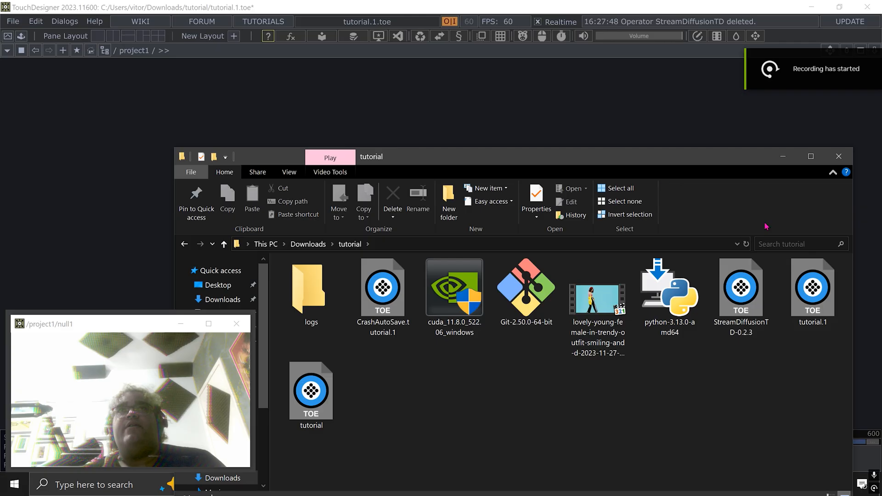
pyautogui.click(782, 156)
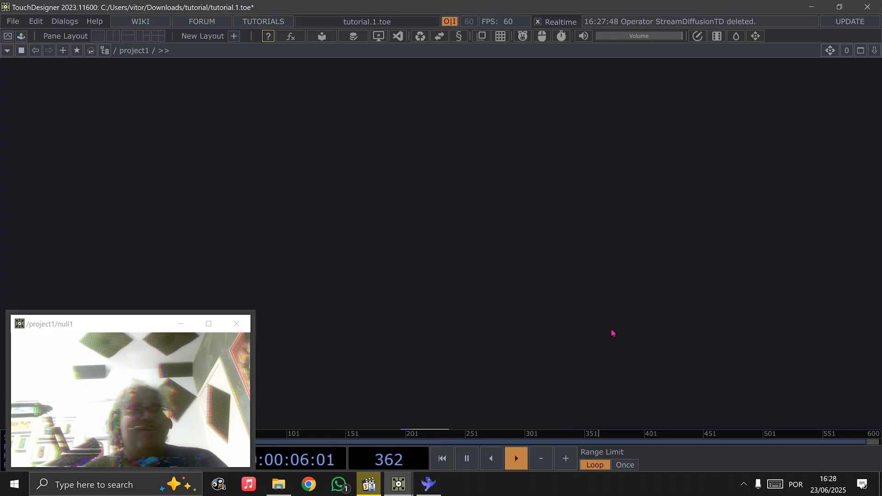
pyautogui.moveTo(285, 488)
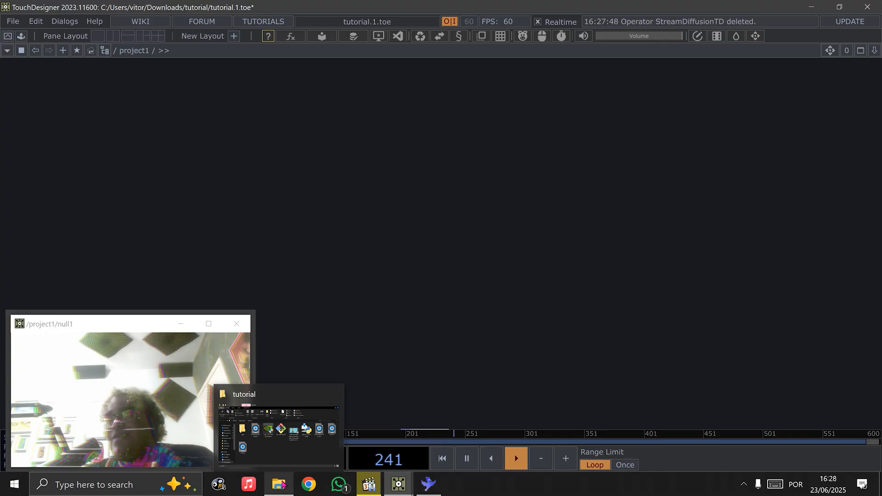
pyautogui.click(282, 485)
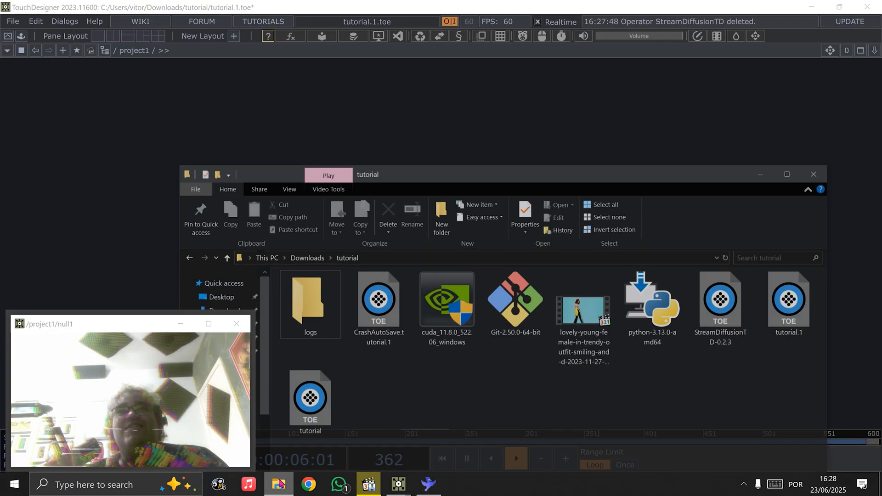
pyautogui.moveTo(748, 302); pyautogui.dragTo(460, 111)
pyautogui.click(782, 157)
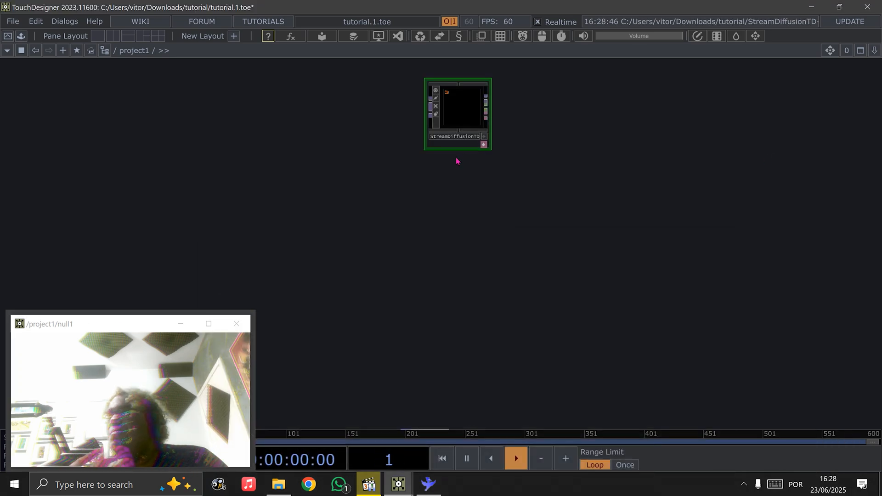
pyautogui.scroll(5, 467, 164)
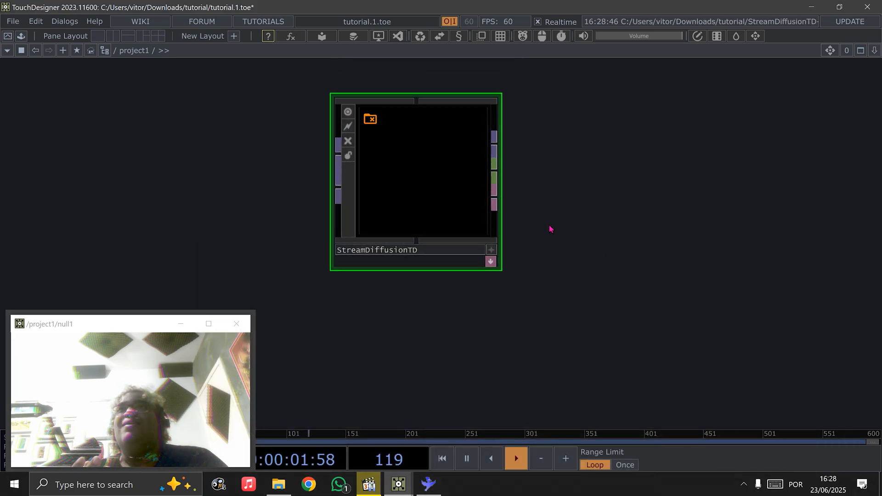
pyautogui.moveTo(551, 229); pyautogui.dragTo(545, 251)
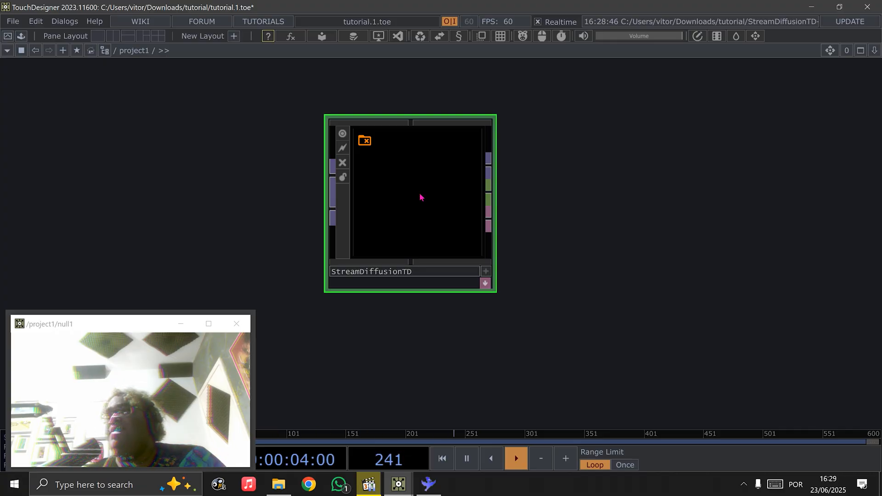
# Show the StreamDiffusionTD component's installation parameters and open the folder chooser for its Base Folder
pyautogui.press('p')
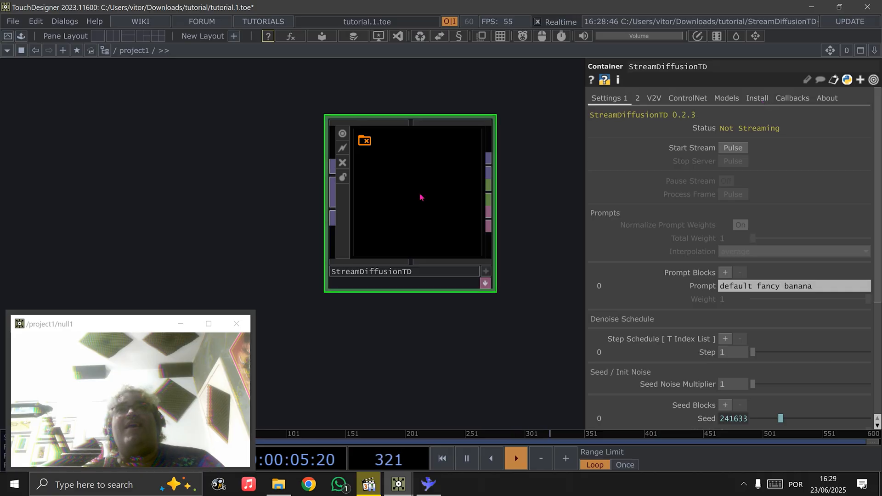
pyautogui.click(758, 99)
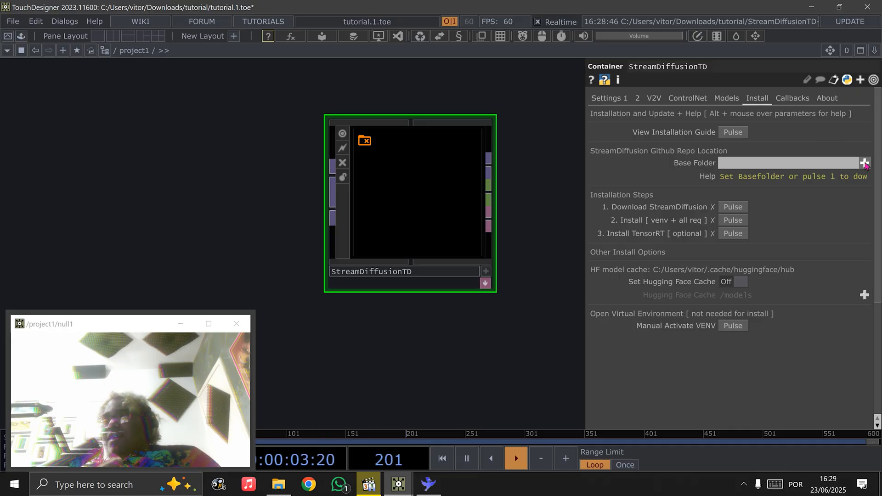
pyautogui.click(864, 163)
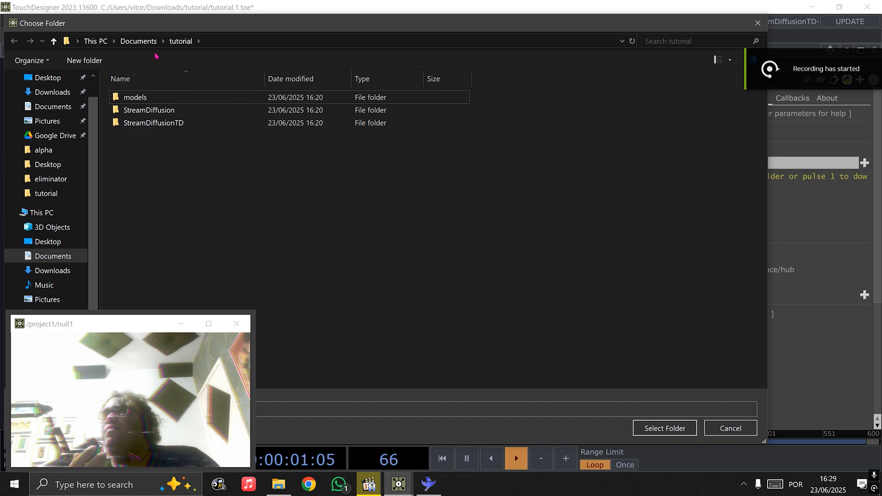
# Delete the existing tutorial folder from Documents within the folder chooser
pyautogui.click(138, 41)
pyautogui.rightClick(269, 103)
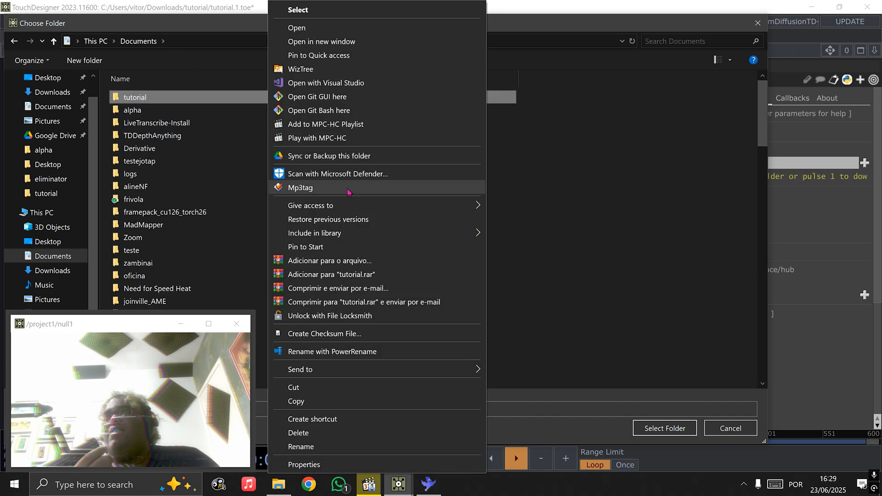
pyautogui.click(296, 433)
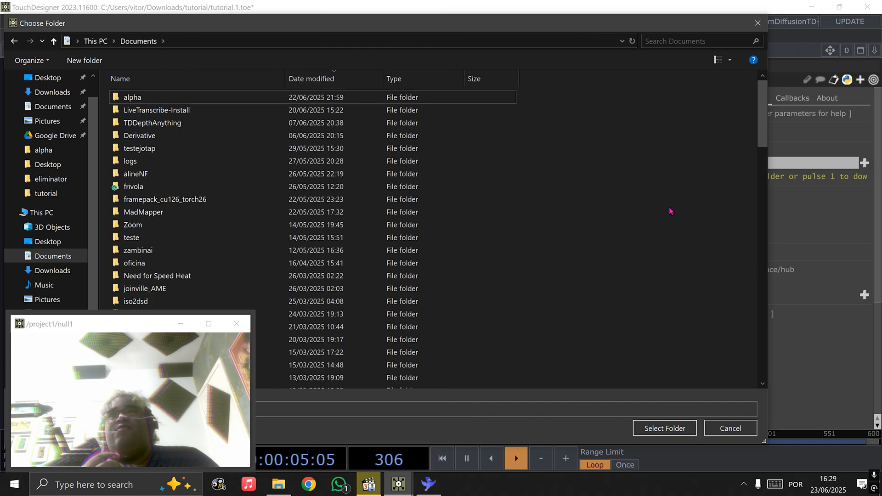
# Create a new folder named tutorial in Documents and open it in the folder chooser
pyautogui.rightClick(636, 164)
pyautogui.moveTo(662, 351)
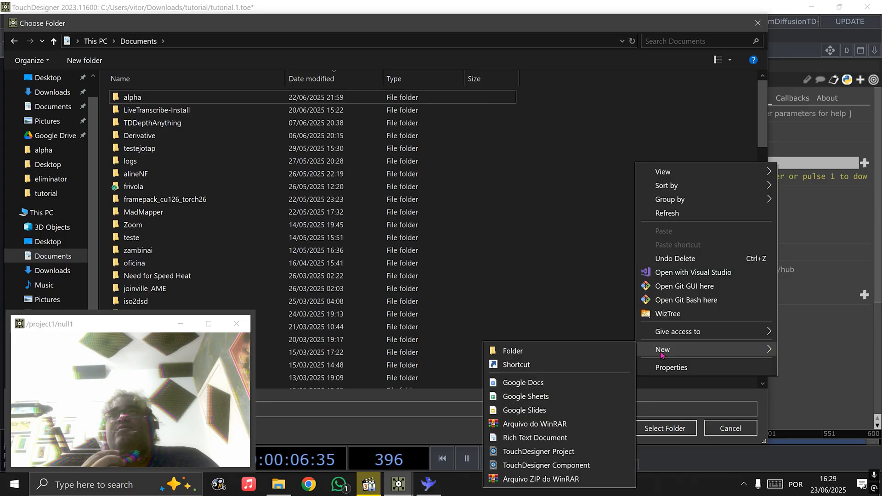
pyautogui.click(584, 351)
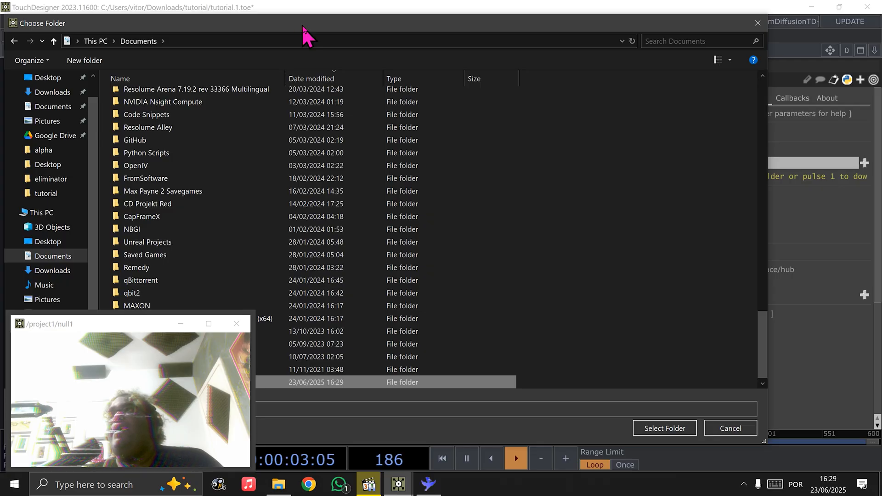
pyautogui.moveTo(300, 28); pyautogui.dragTo(409, 28)
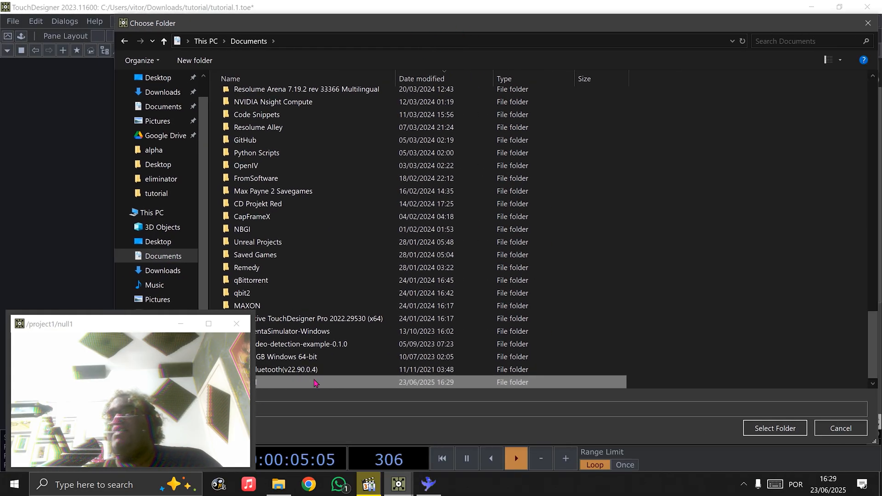
pyautogui.doubleClick(315, 383)
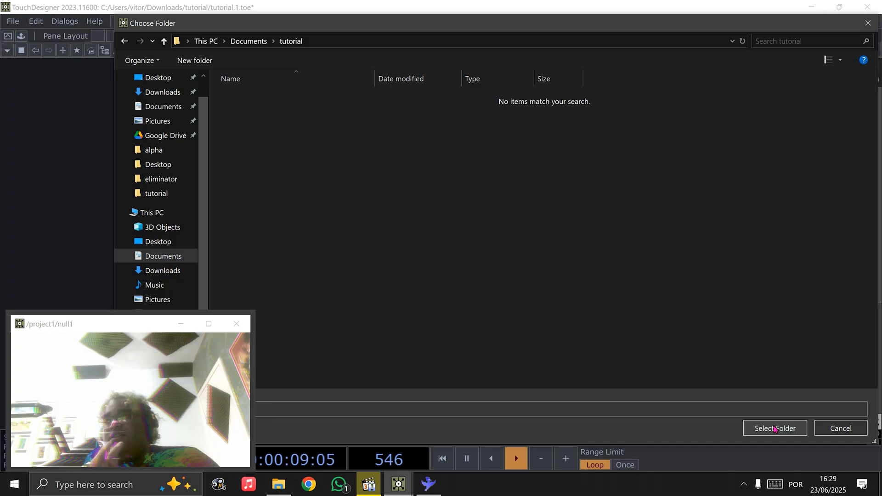
# Set the StreamDiffusionTD Base Folder to the tutorial folder in Documents and download StreamDiffusion into it
pyautogui.click(774, 428)
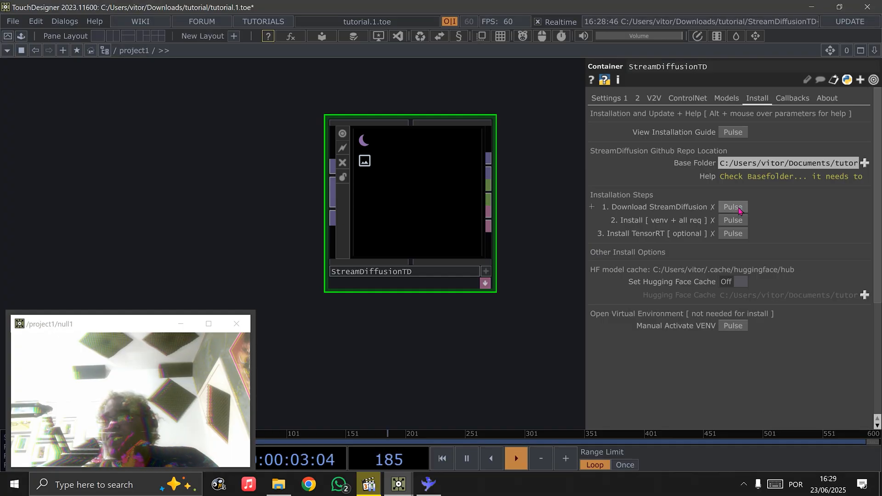
pyautogui.click(732, 210)
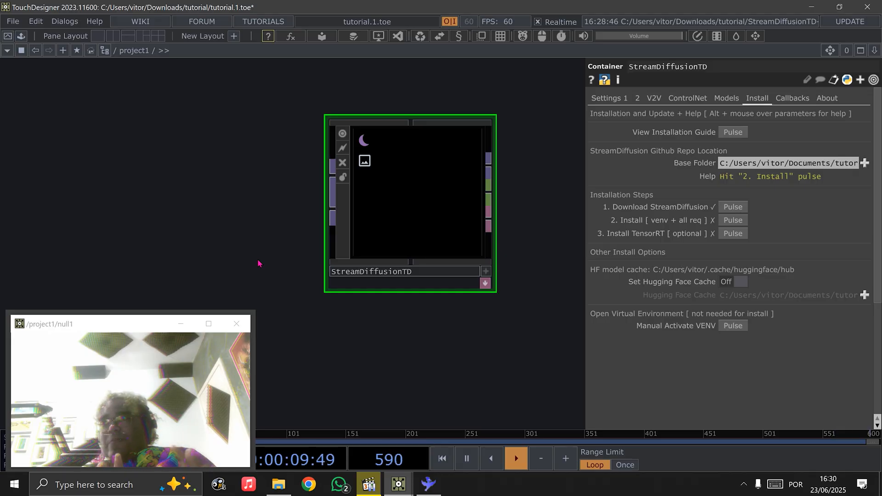
# Install the StreamDiffusion venv and all requirements with the detected CUDA version, and dismiss the console once the installation finishes
pyautogui.click(732, 220)
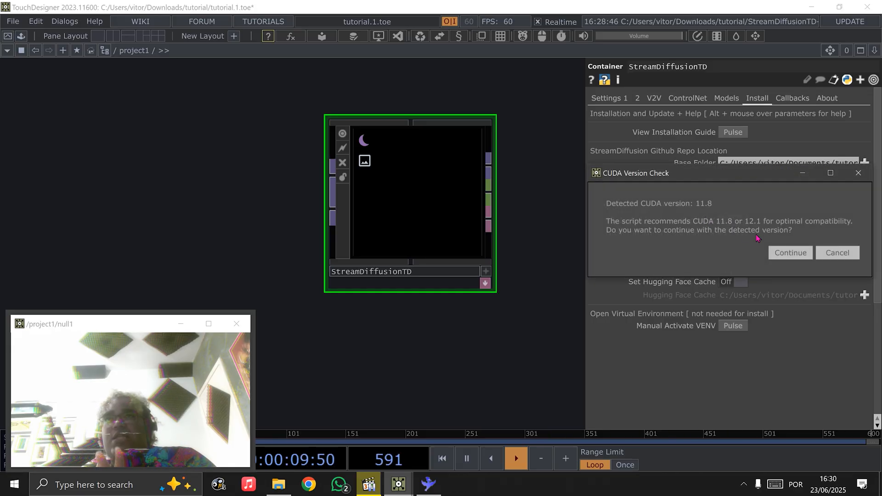
pyautogui.click(787, 252)
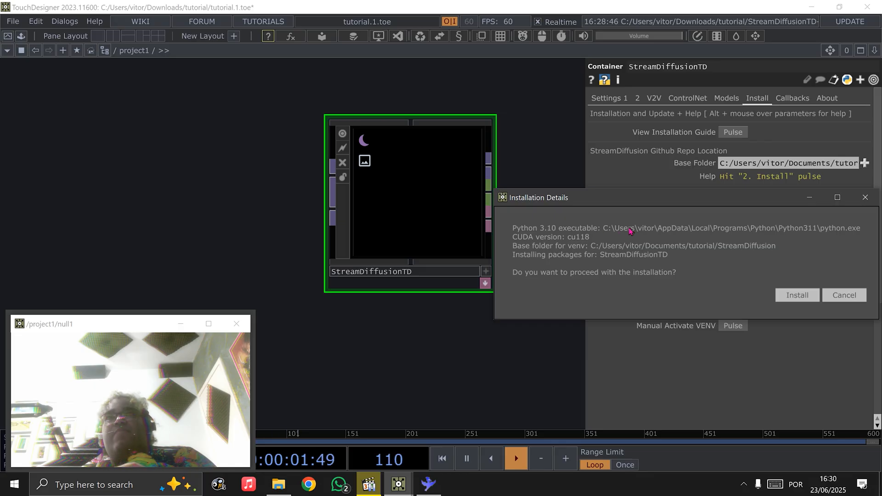
pyautogui.click(786, 297)
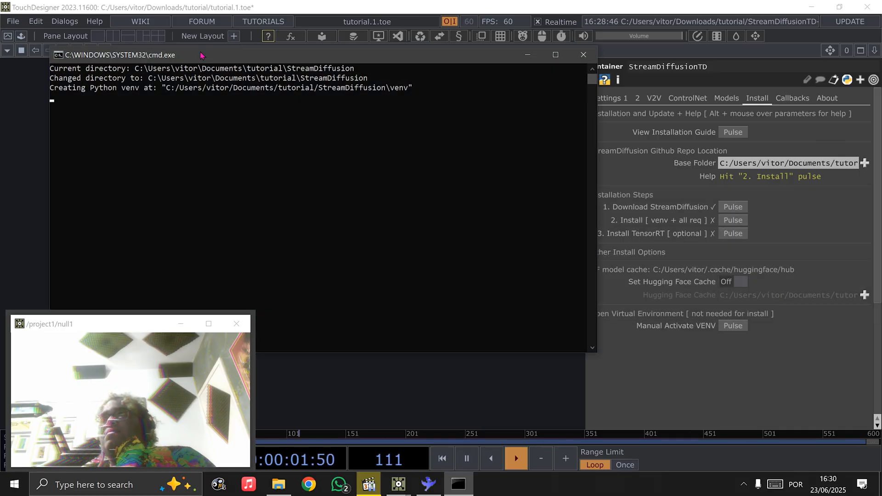
pyautogui.moveTo(201, 56); pyautogui.dragTo(378, 56)
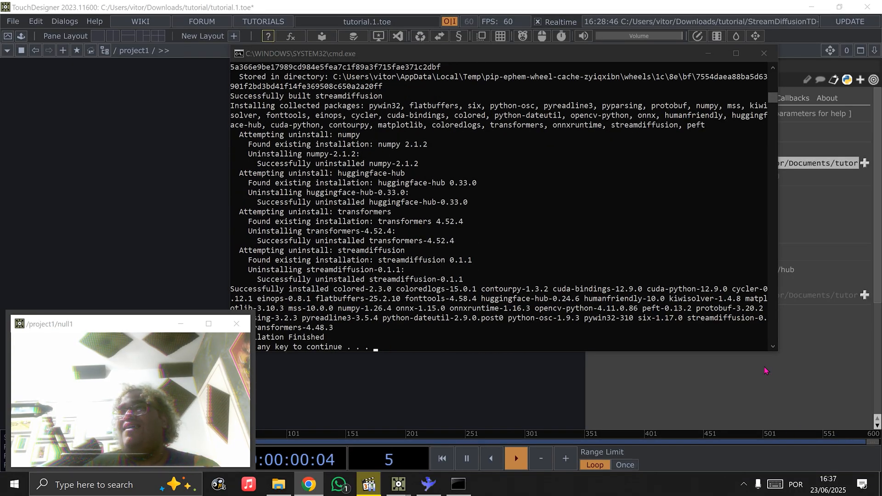
pyautogui.moveTo(386, 54); pyautogui.dragTo(405, 51)
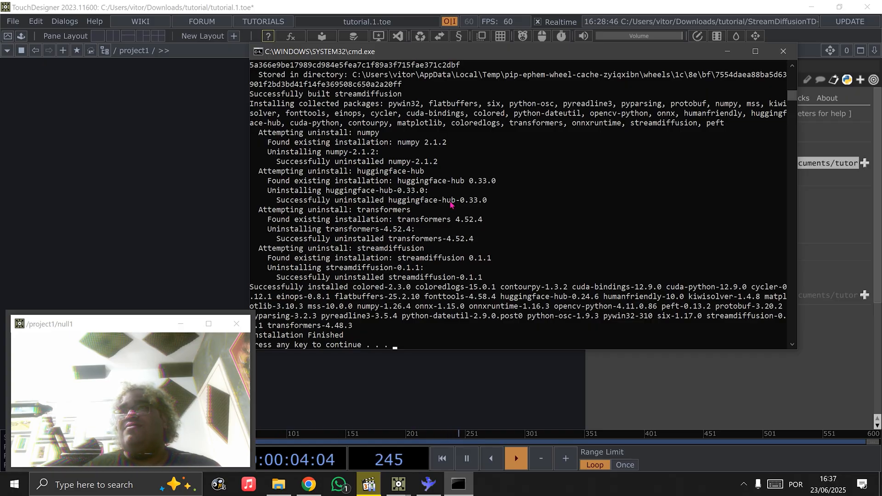
pyautogui.press('Return')
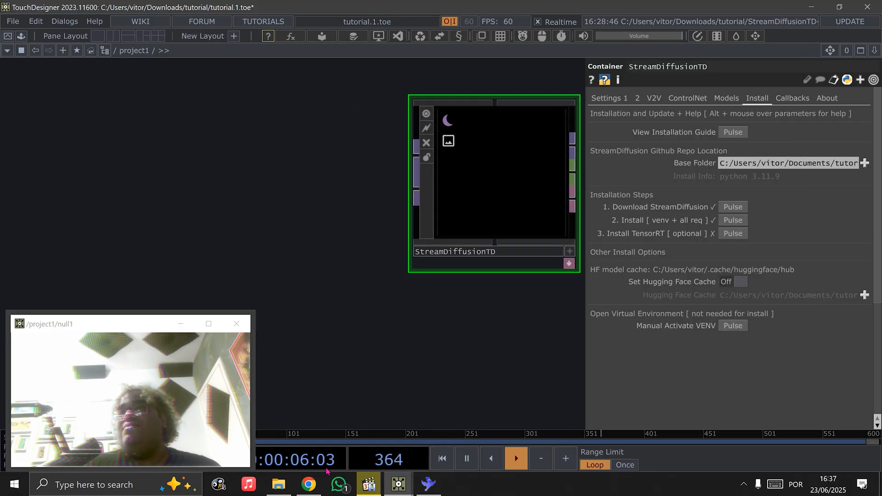
# Add the lovely-young-female video from the tutorial folder to the project1 network, beside the StreamDiffusionTD component
pyautogui.click(278, 484)
pyautogui.moveTo(608, 320); pyautogui.dragTo(290, 144)
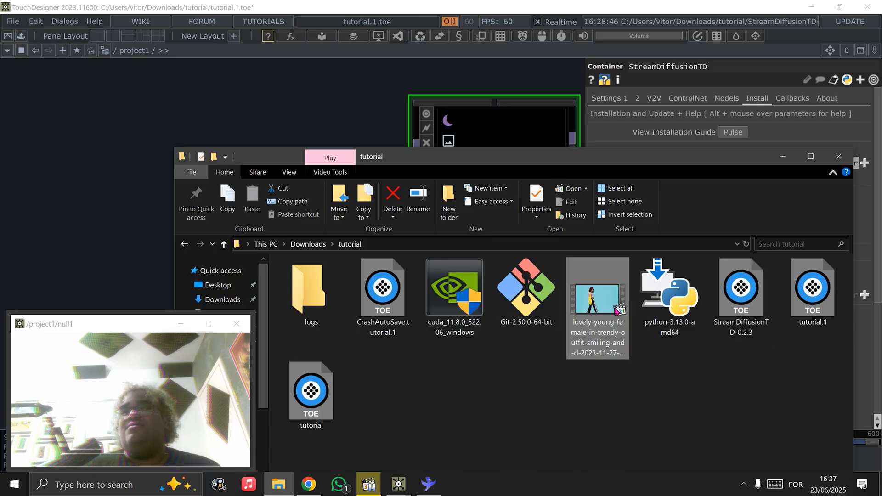
pyautogui.moveTo(603, 316); pyautogui.dragTo(257, 117)
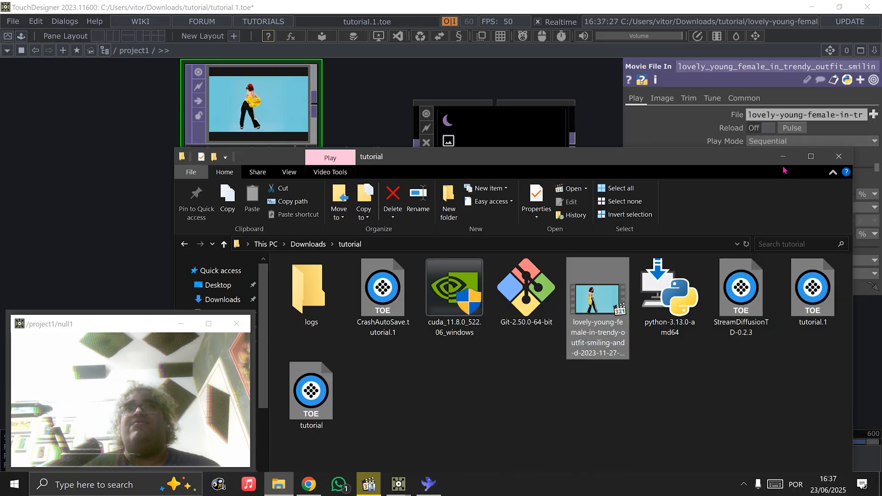
pyautogui.click(281, 155)
pyautogui.moveTo(281, 155); pyautogui.dragTo(256, 206)
# Start the StreamDiffusionTD stream with its default settings and minimize the console window once the stream is active
pyautogui.click(496, 138)
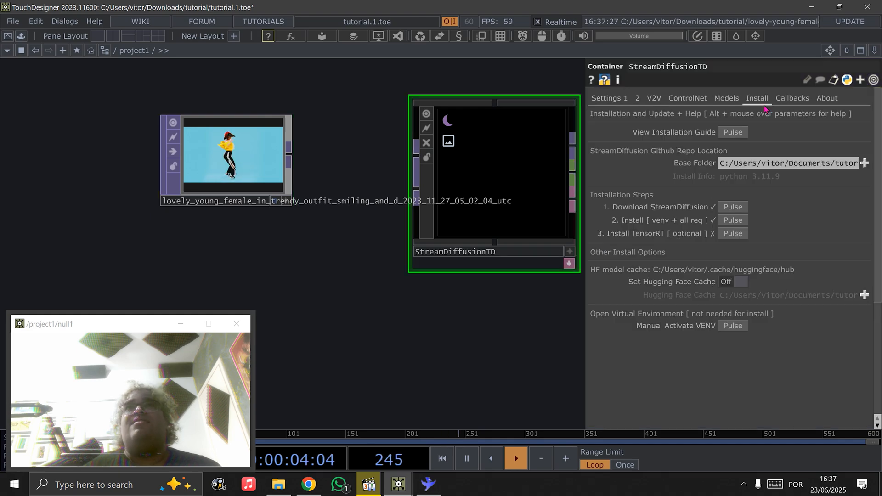
pyautogui.click(609, 98)
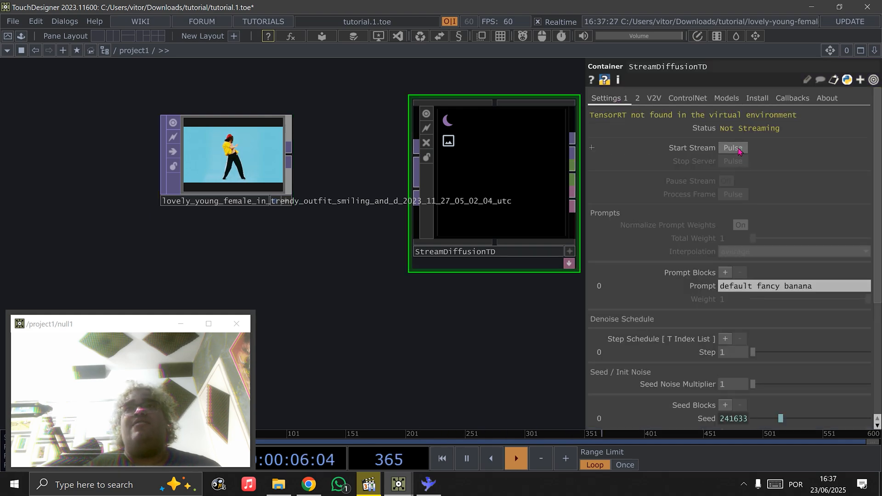
pyautogui.scroll(-4, 737, 230)
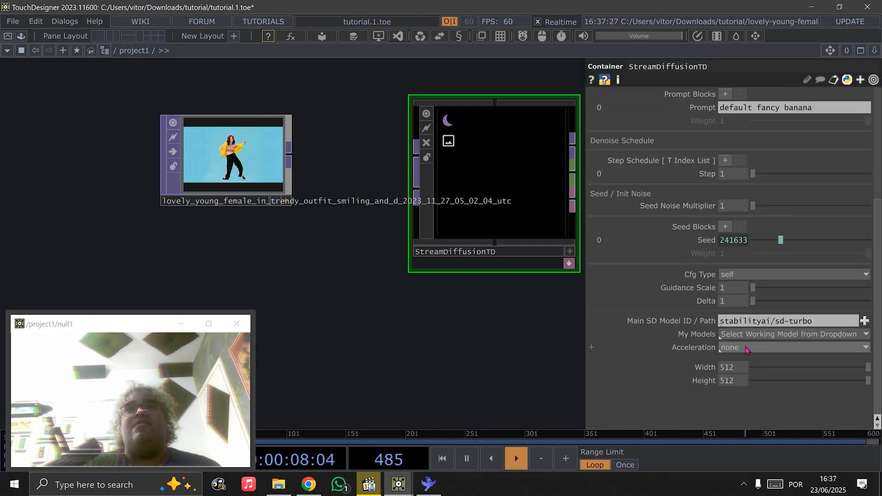
pyautogui.scroll(4, 735, 350)
pyautogui.click(733, 148)
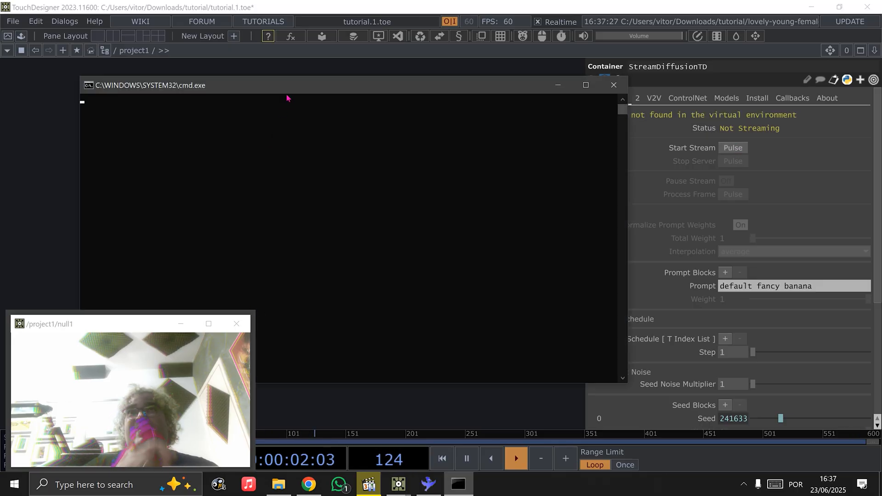
pyautogui.moveTo(290, 93); pyautogui.dragTo(294, 67)
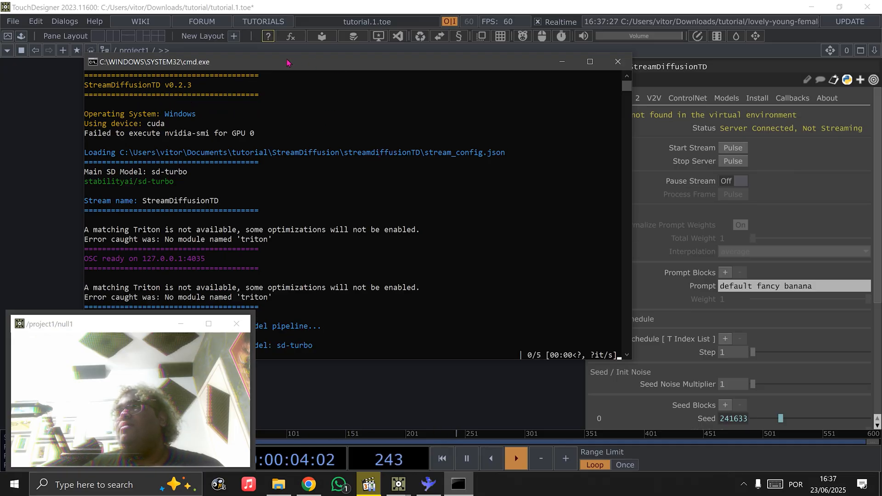
pyautogui.moveTo(281, 64); pyautogui.dragTo(358, 65)
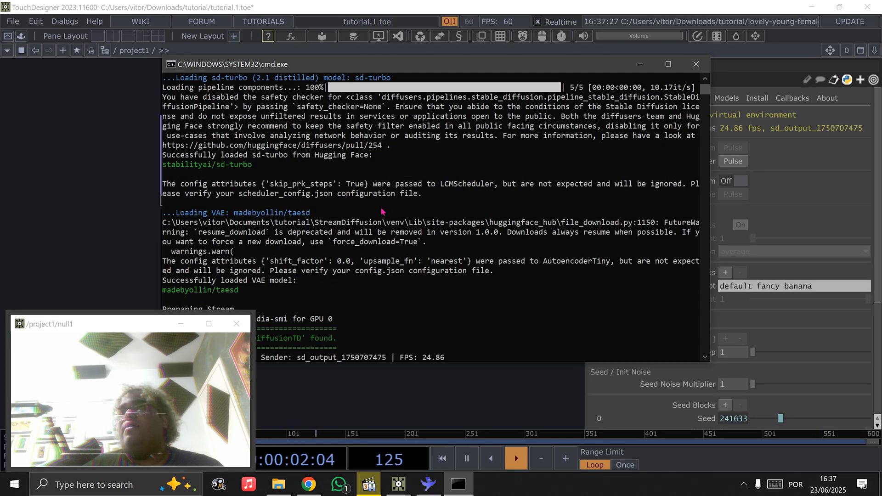
pyautogui.moveTo(462, 64); pyautogui.dragTo(522, 57)
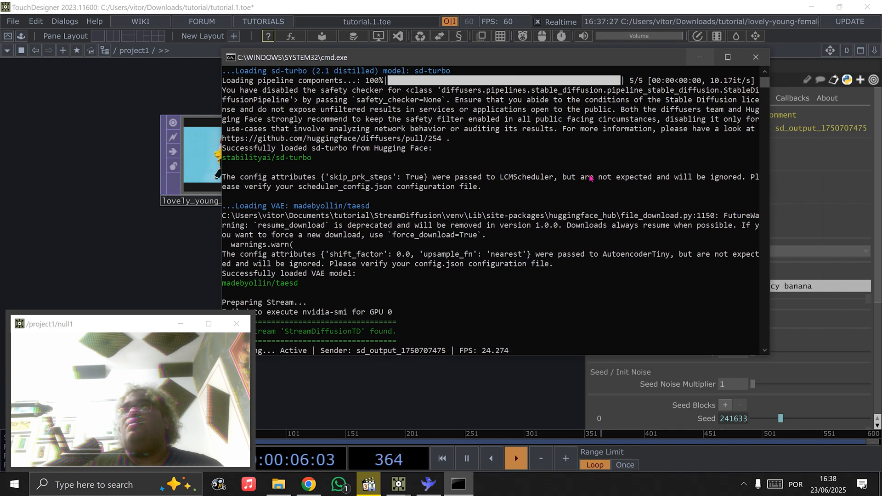
pyautogui.scroll(2, 586, 182)
pyautogui.scroll(-1, 699, 59)
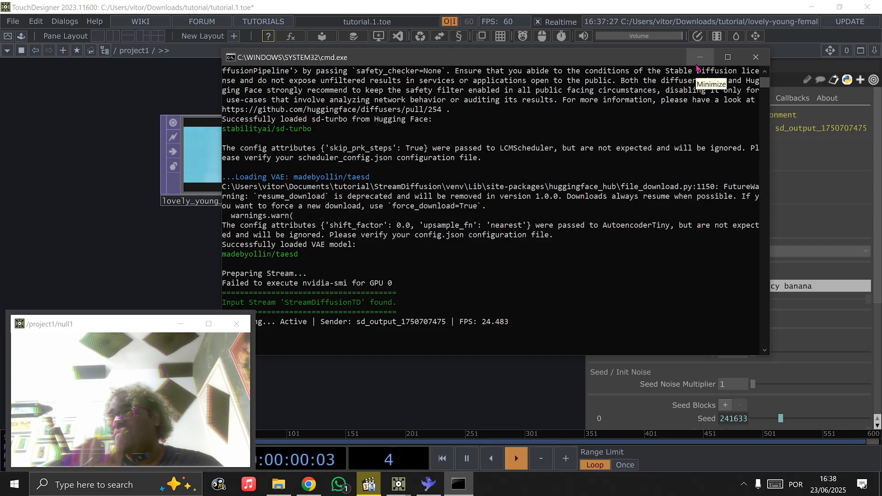
pyautogui.click(699, 57)
# Connect the dancing woman video's output to the first input of the StreamDiffusionTD component
pyautogui.moveTo(289, 160); pyautogui.dragTo(420, 156)
pyautogui.moveTo(488, 316); pyautogui.dragTo(265, 310)
pyautogui.scroll(-3, 324, 259)
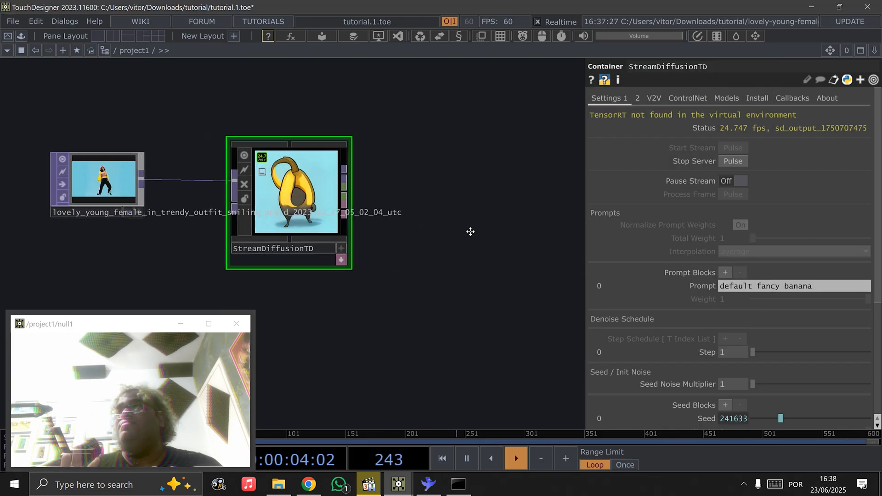
pyautogui.moveTo(470, 233); pyautogui.dragTo(528, 247)
pyautogui.scroll(6, 378, 232)
pyautogui.scroll(-3, 378, 232)
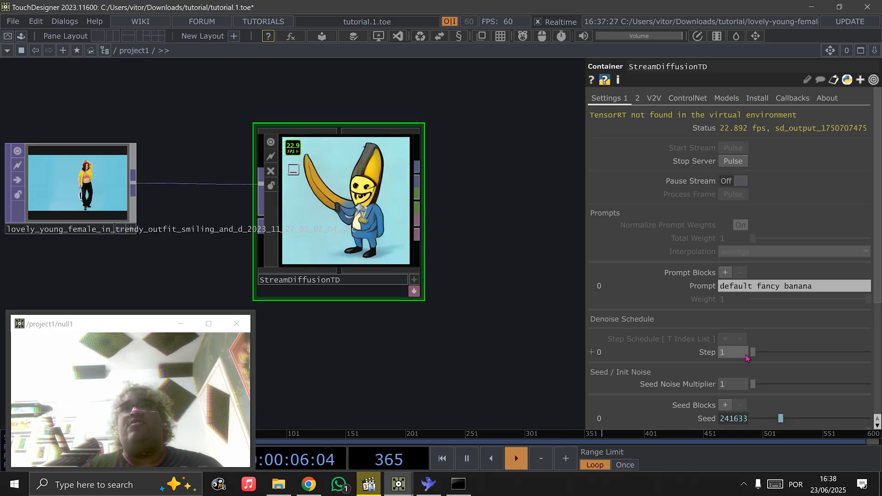
# Set the denoise Step to 18 and inspect the generated output on the StreamDiffusionTD component
pyautogui.moveTo(753, 352); pyautogui.dragTo(794, 353)
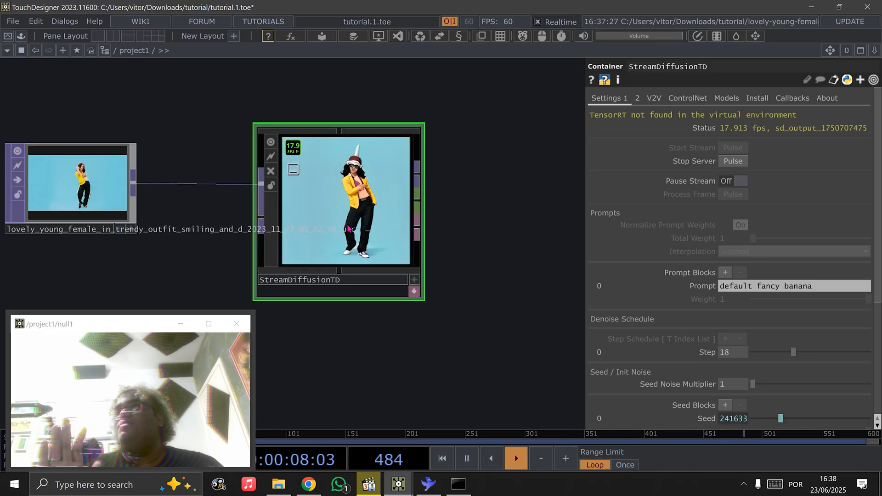
pyautogui.moveTo(363, 225); pyautogui.dragTo(388, 225)
pyautogui.moveTo(406, 334); pyautogui.dragTo(477, 313)
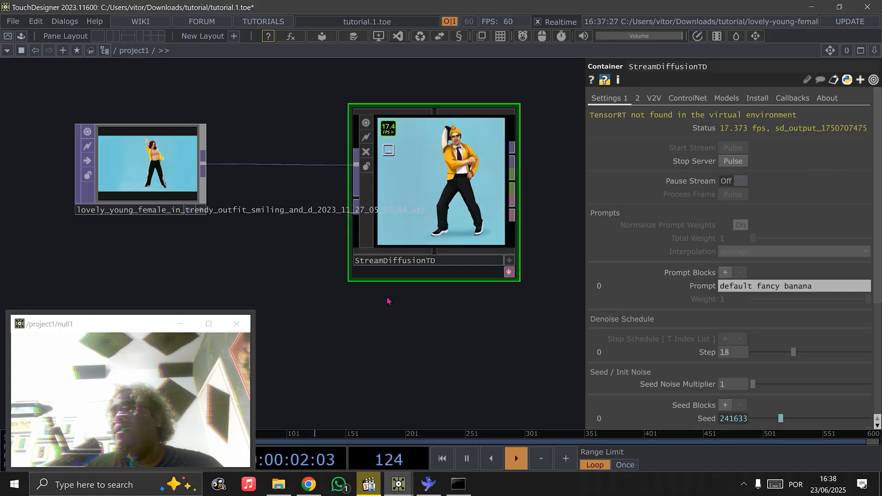
# Stop the stream server and install the optional TensorRT package, dismissing the console once the installation finishes
pyautogui.click(730, 162)
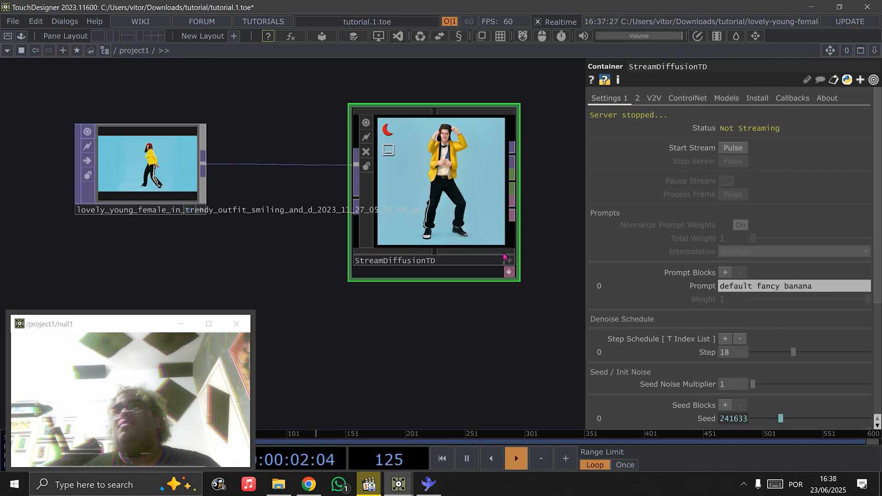
pyautogui.click(758, 98)
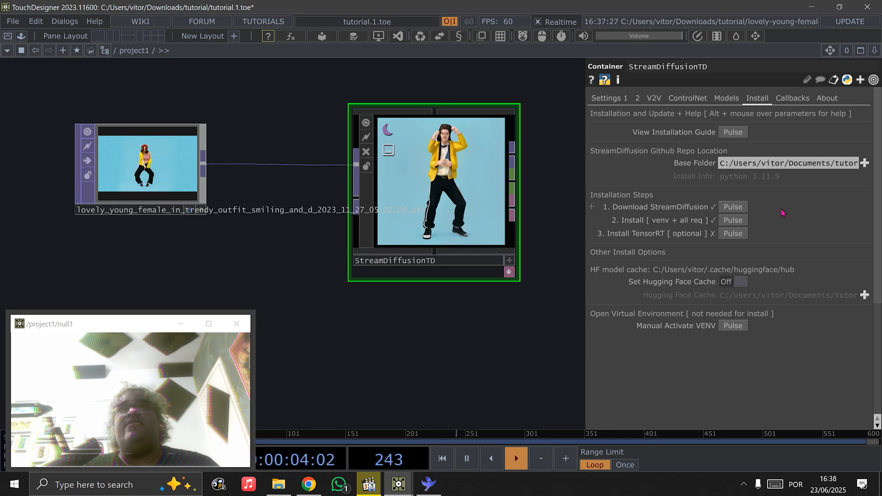
pyautogui.click(729, 234)
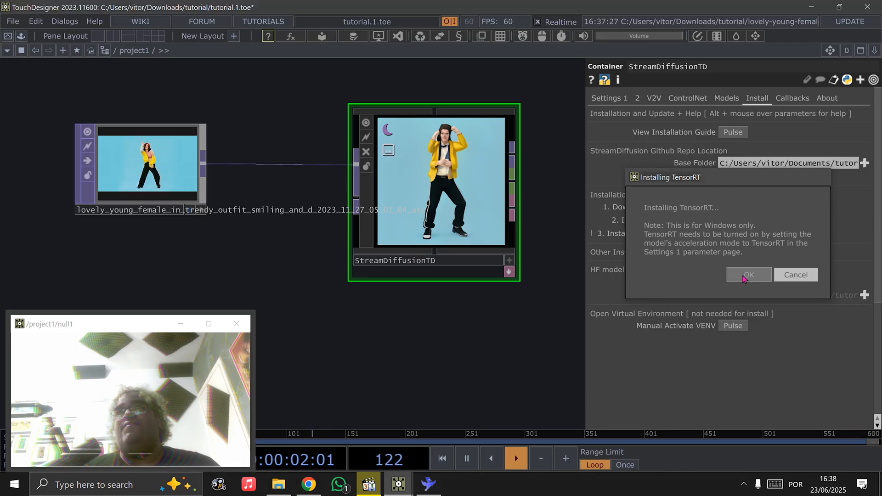
pyautogui.click(749, 275)
pyautogui.moveTo(383, 71); pyautogui.dragTo(378, 67)
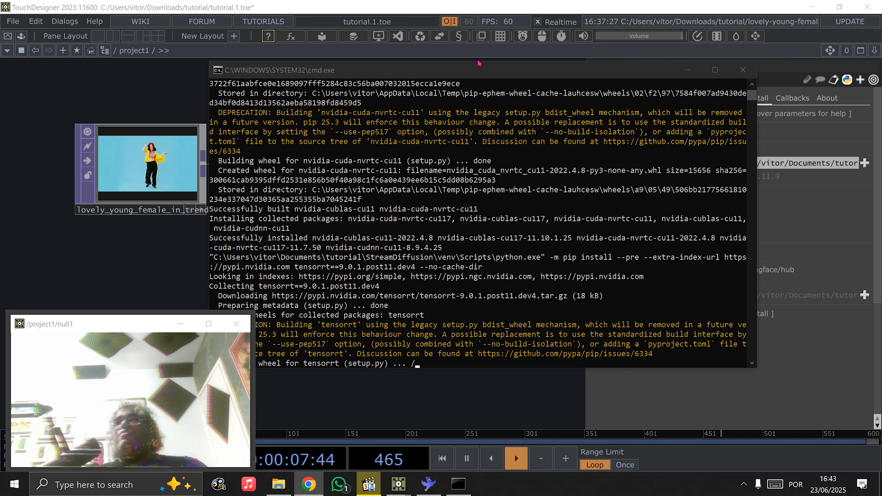
pyautogui.moveTo(478, 63); pyautogui.dragTo(556, 57)
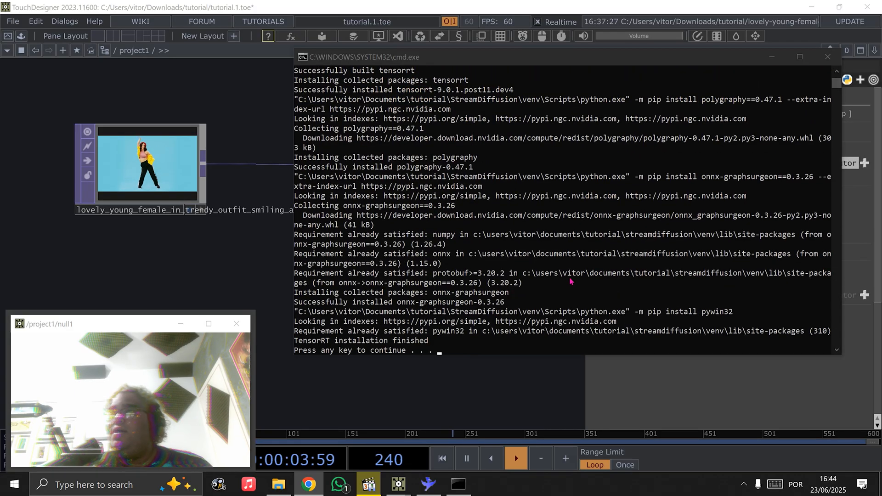
pyautogui.click(531, 292)
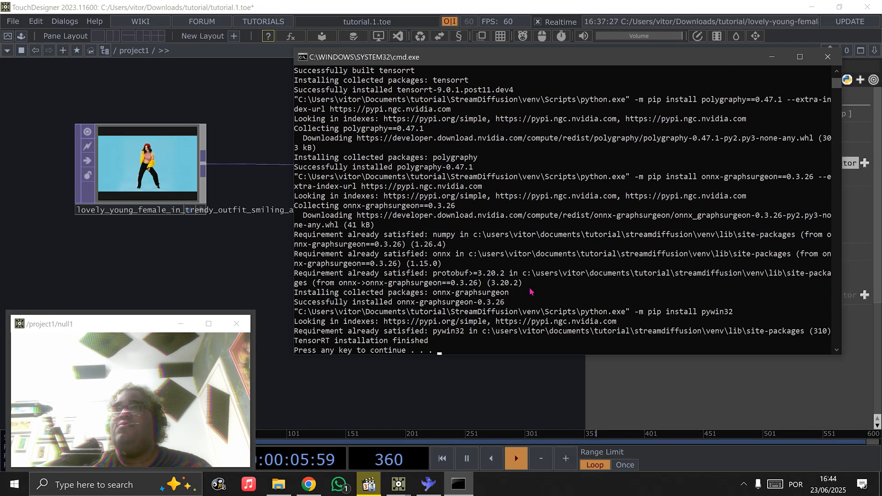
pyautogui.press('Return')
# Set the StreamDiffusionTD output width and height to 768 each
pyautogui.click(608, 99)
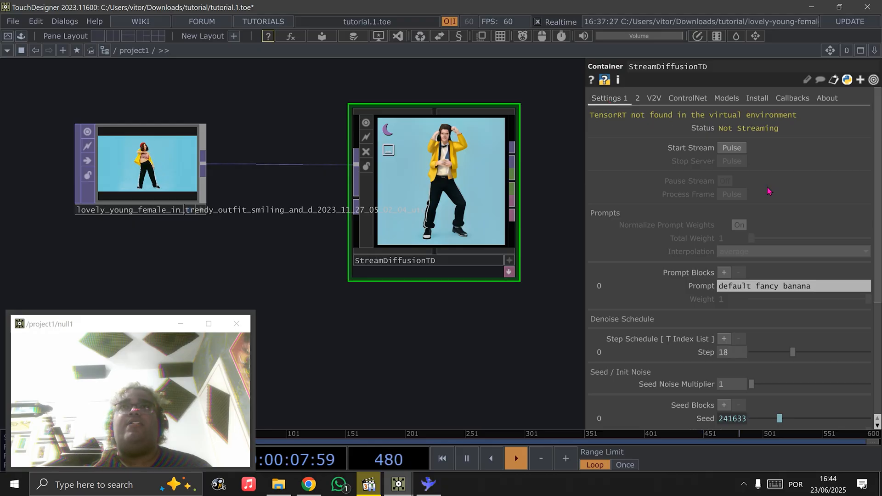
pyautogui.scroll(-4, 673, 218)
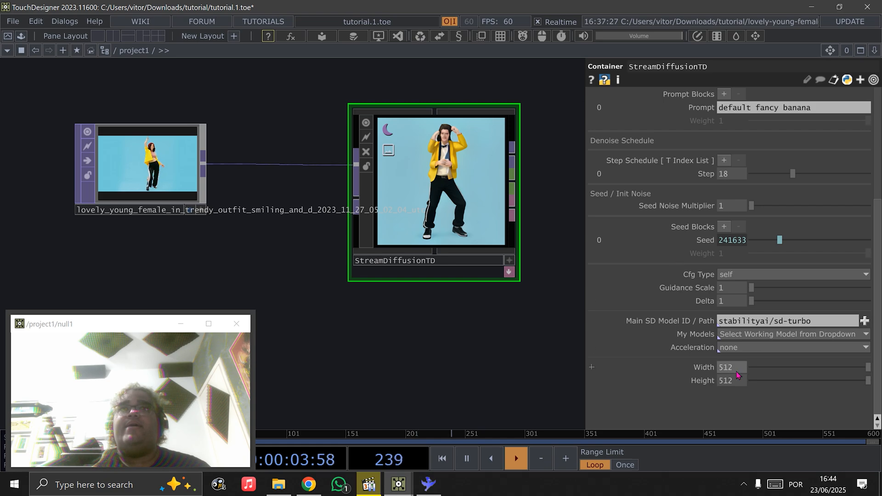
pyautogui.write('768')
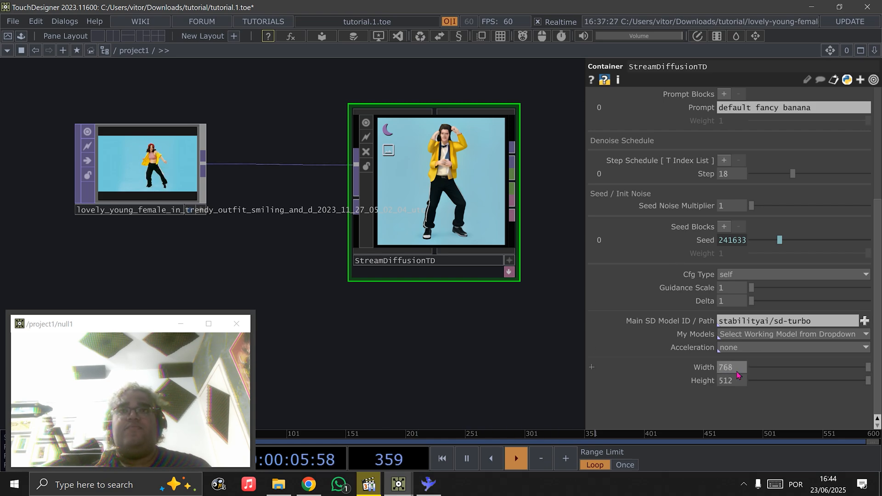
pyautogui.press('Return')
pyautogui.click(736, 374)
pyautogui.write('768')
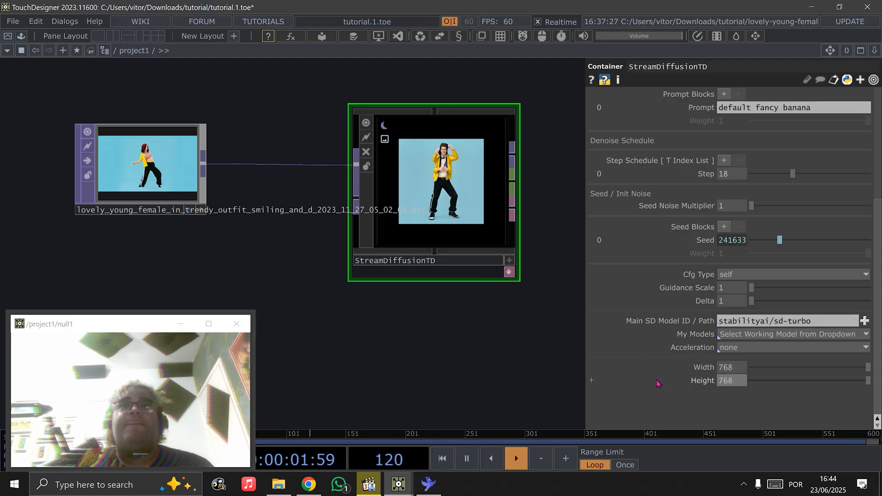
# Set the model Acceleration to tensorrt and start the stream
pyautogui.click(753, 347)
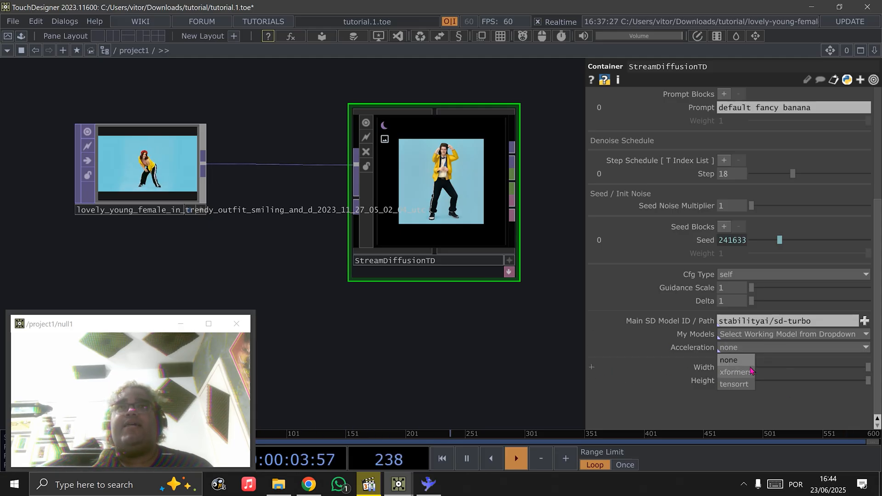
pyautogui.click(734, 384)
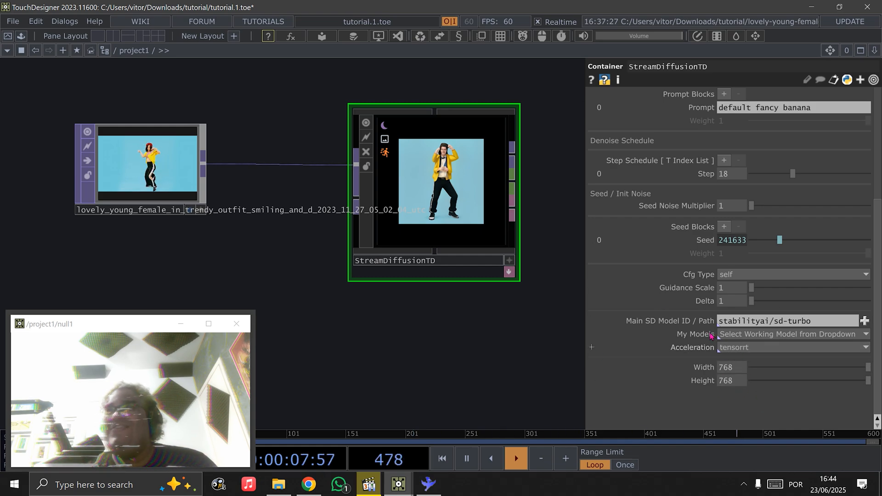
pyautogui.scroll(3, 642, 361)
pyautogui.scroll(1, 642, 361)
pyautogui.click(735, 148)
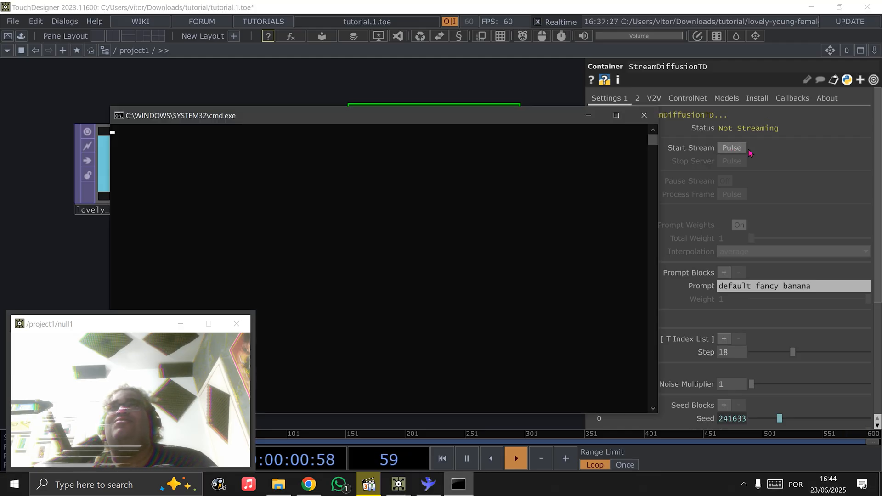
# Monitor the TensorRT engine build in the console, put the console away, and examine the streamed output on the StreamDiffusionTD component
pyautogui.moveTo(255, 117); pyautogui.dragTo(420, 73)
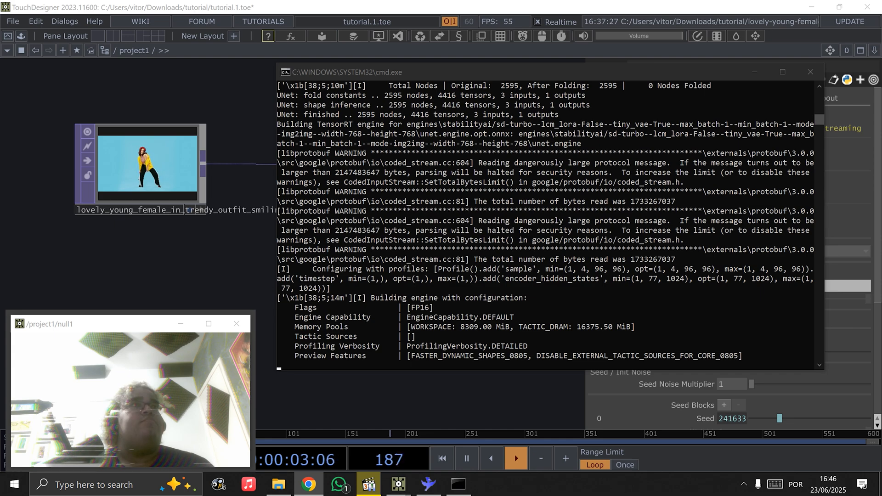
pyautogui.scroll(-2, 469, 275)
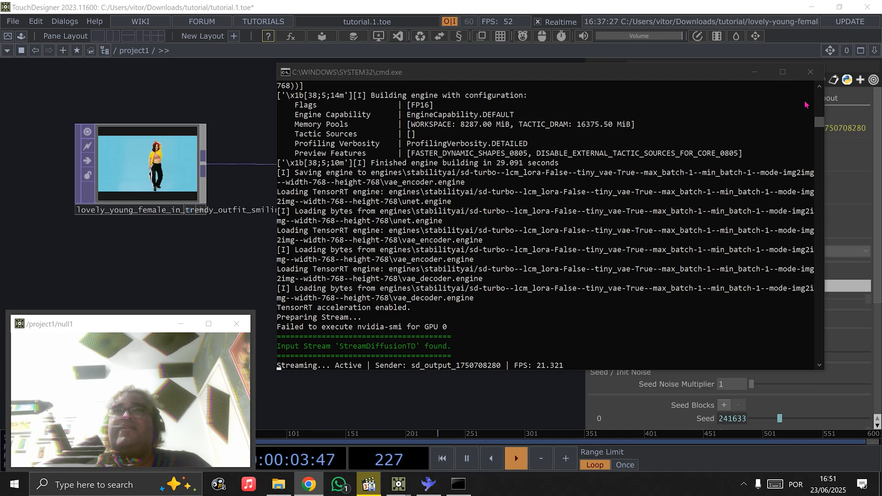
pyautogui.click(760, 79)
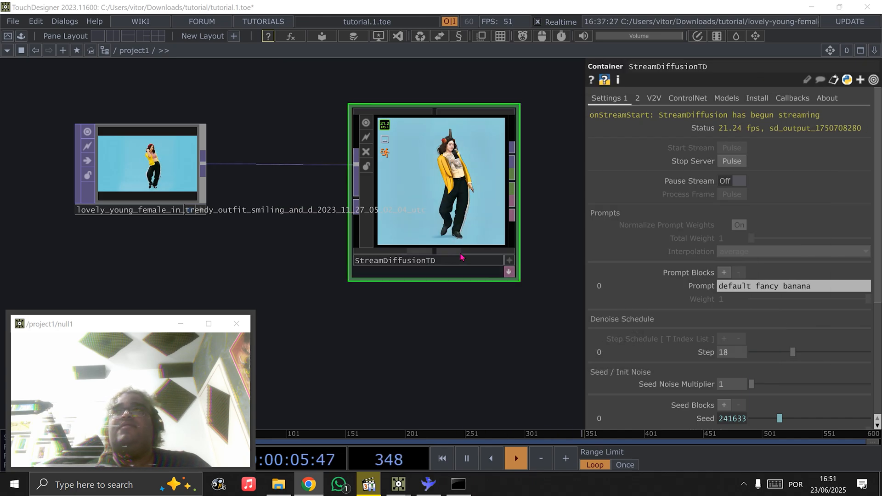
pyautogui.scroll(3, 437, 322)
pyautogui.moveTo(457, 306); pyautogui.dragTo(409, 316)
pyautogui.scroll(-3, 408, 317)
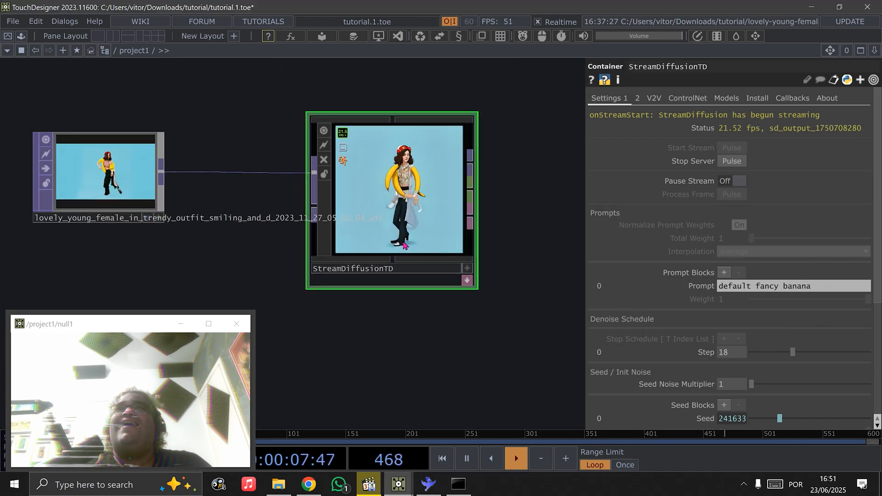
pyautogui.scroll(2, 396, 210)
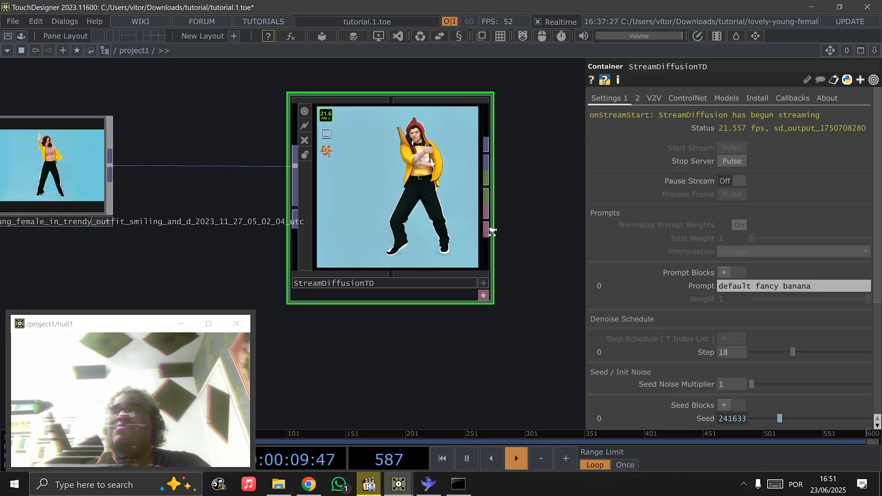
# Add a Null TOP to the StreamDiffusionTD image output, place it beside the component, and display it as the network background
pyautogui.rightClick(499, 151)
pyautogui.write('null')
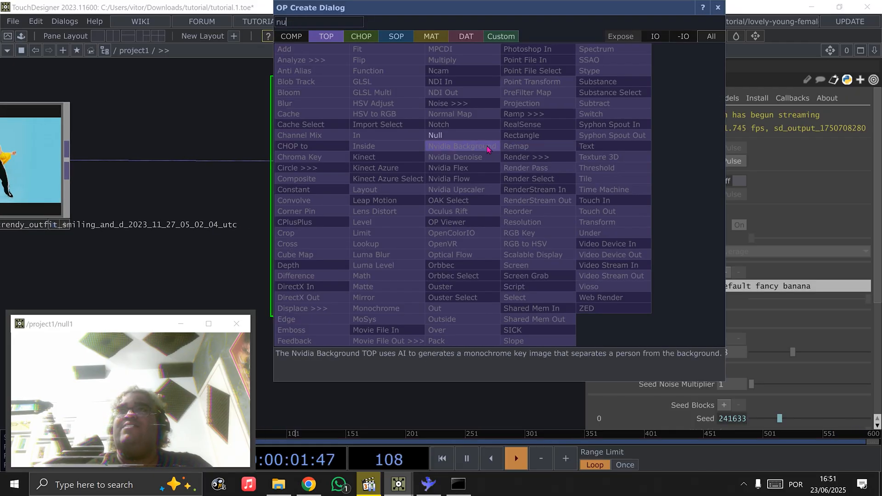
pyautogui.press('Return')
pyautogui.click(544, 201)
pyautogui.moveTo(636, 353); pyautogui.dragTo(484, 350)
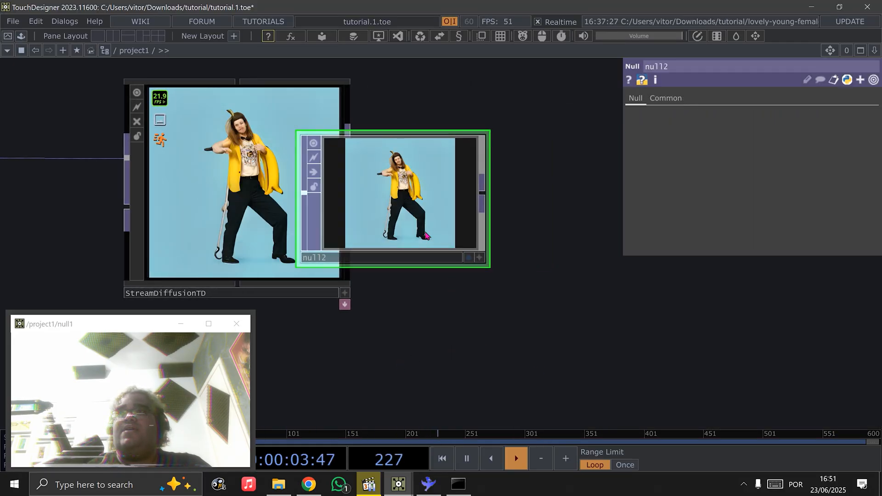
pyautogui.moveTo(470, 264); pyautogui.dragTo(541, 265)
pyautogui.click(540, 259)
pyautogui.scroll(-6, 506, 294)
pyautogui.moveTo(500, 300); pyautogui.dragTo(576, 311)
pyautogui.scroll(2, 321, 242)
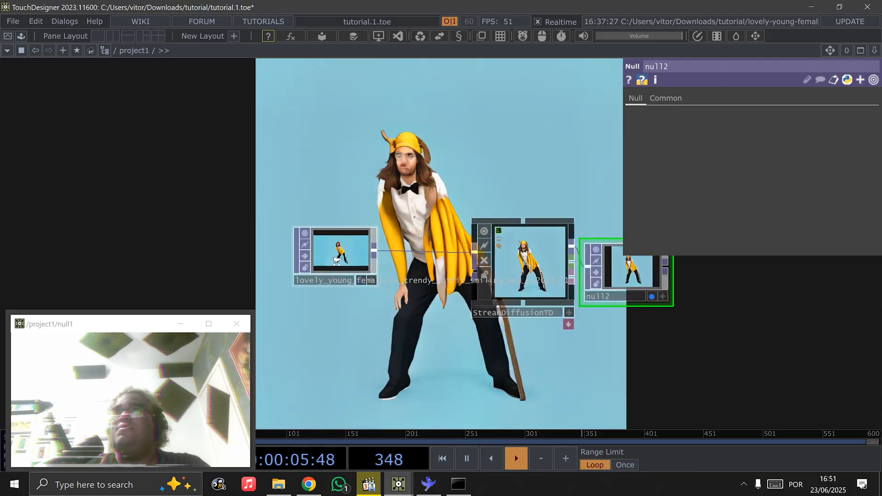
# Rearrange the network view around StreamDiffusionTD and set the component's denoise Step to 29
pyautogui.click(331, 243)
pyautogui.moveTo(390, 145); pyautogui.dragTo(303, 214)
pyautogui.click(476, 338)
pyautogui.moveTo(477, 271); pyautogui.dragTo(372, 294)
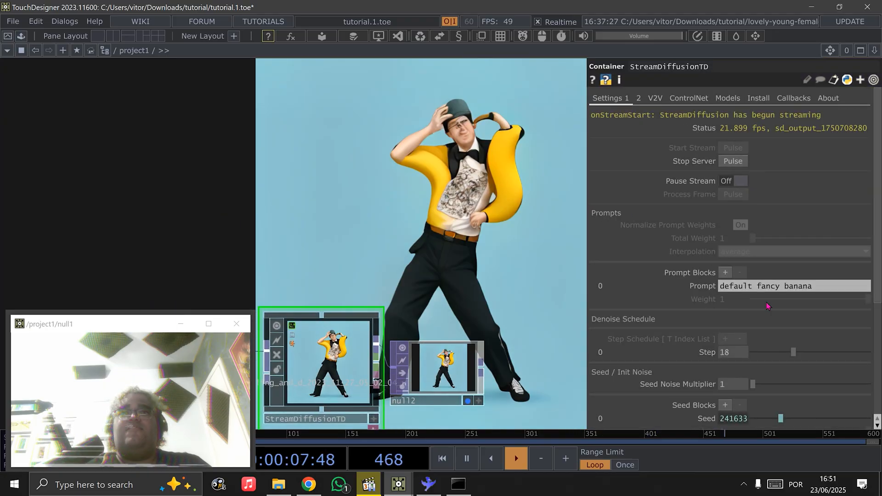
pyautogui.moveTo(788, 350)
pyautogui.mouseDown()
pyautogui.moveTo(760, 359)
pyautogui.moveTo(800, 360)
pyautogui.mouseUp()
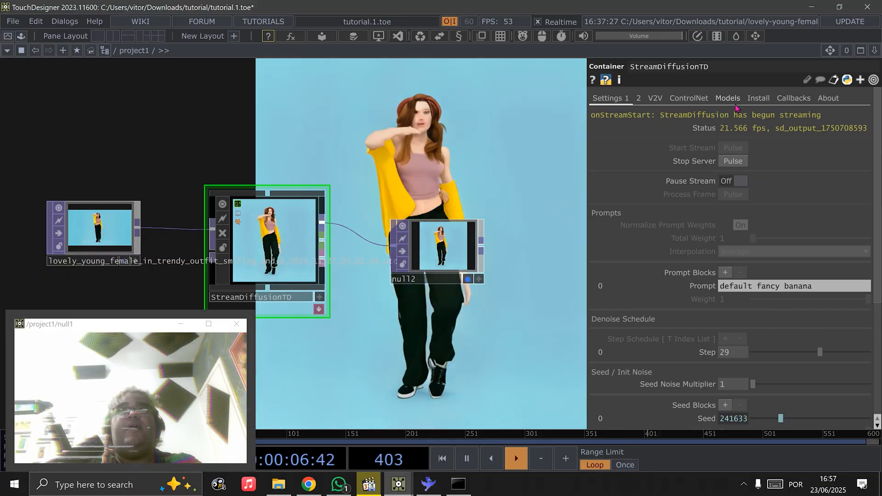
# Manually activate the StreamDiffusion virtual environment from the component's install settings and bring its console into clear view
pyautogui.click(728, 98)
pyautogui.click(768, 99)
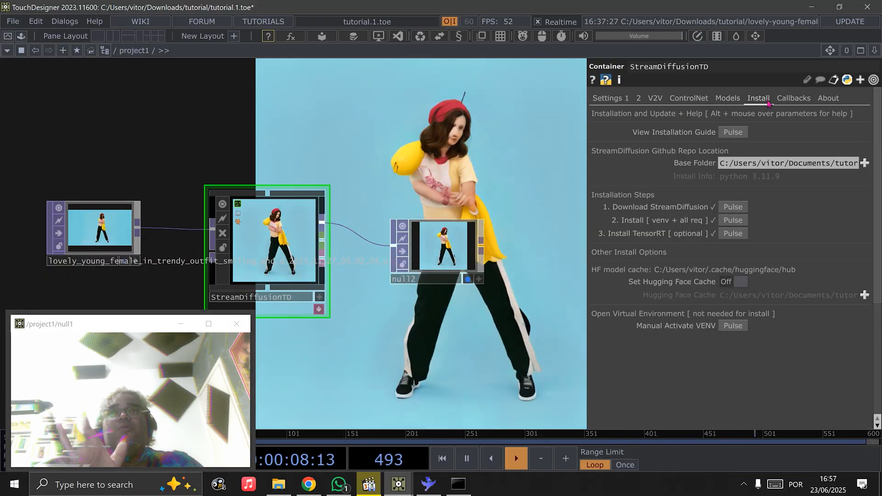
pyautogui.click(733, 326)
pyautogui.moveTo(307, 119); pyautogui.dragTo(461, 87)
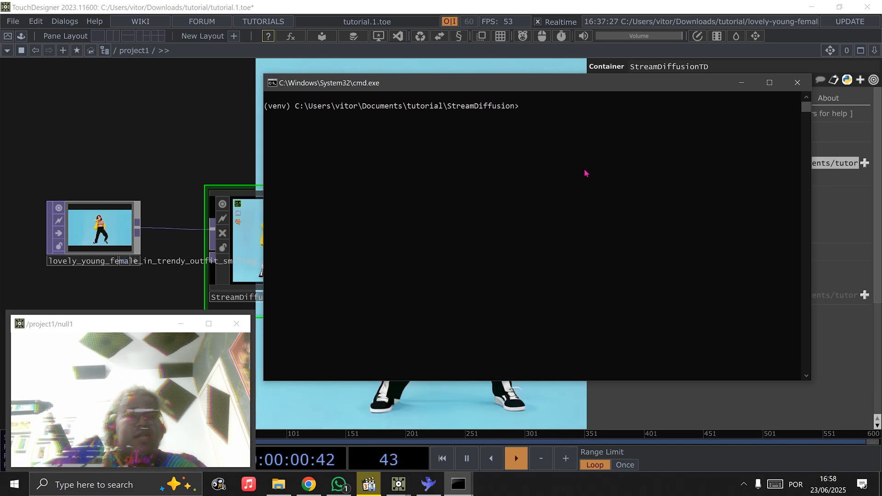
# Run pip install cuda-python in the StreamDiffusion virtual environment
pyautogui.write('pip ins')
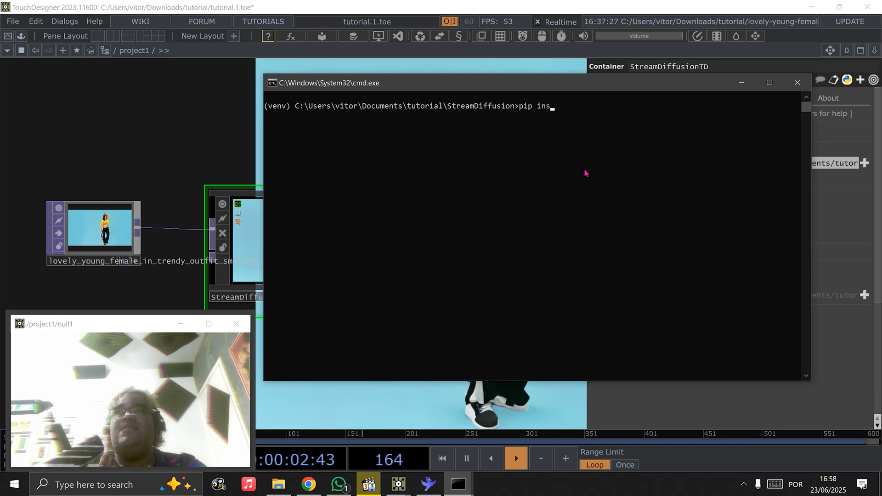
pyautogui.write('tall cuda')
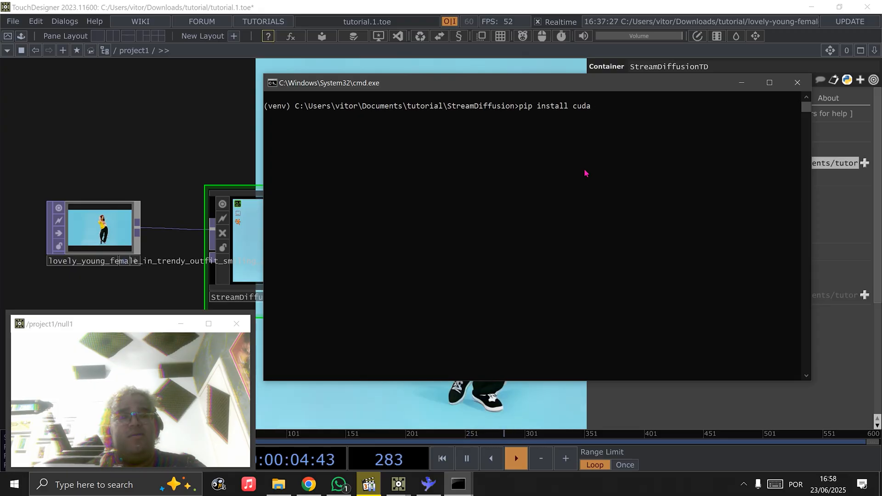
pyautogui.write('-p')
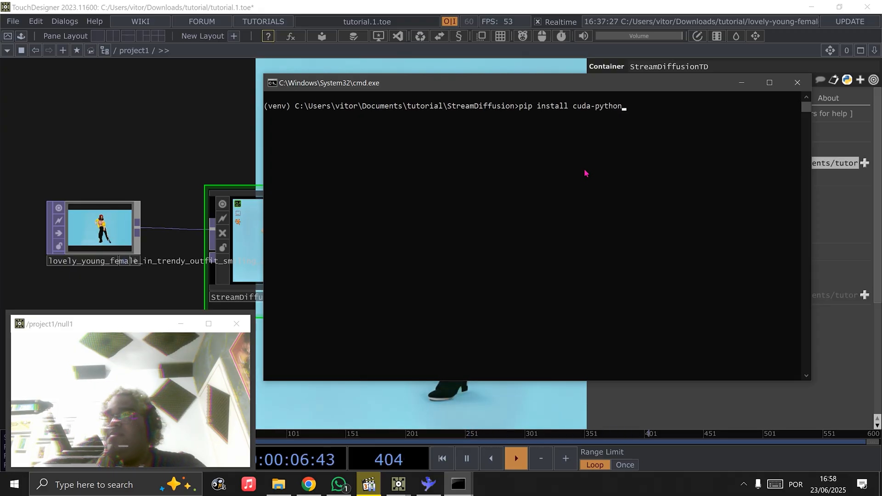
pyautogui.write('ython')
pyautogui.press('Return')
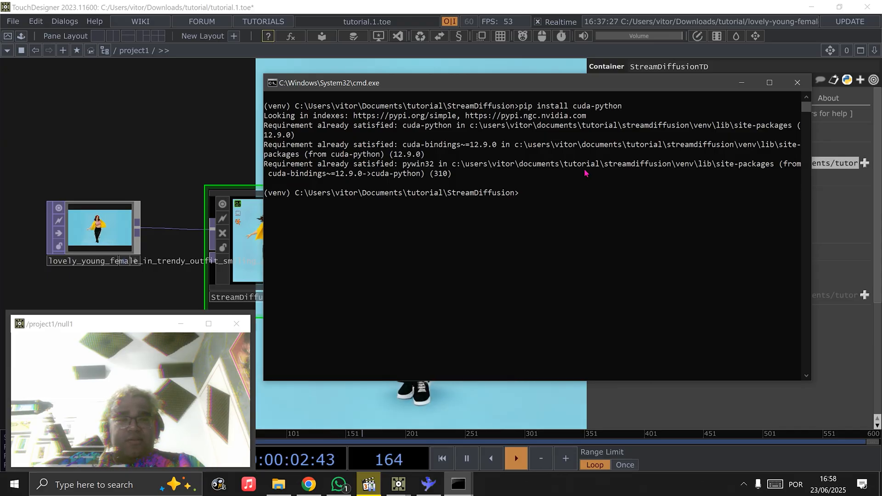
# Run pip list in the virtual environment and return to the start of the package listing
pyautogui.write('pip list')
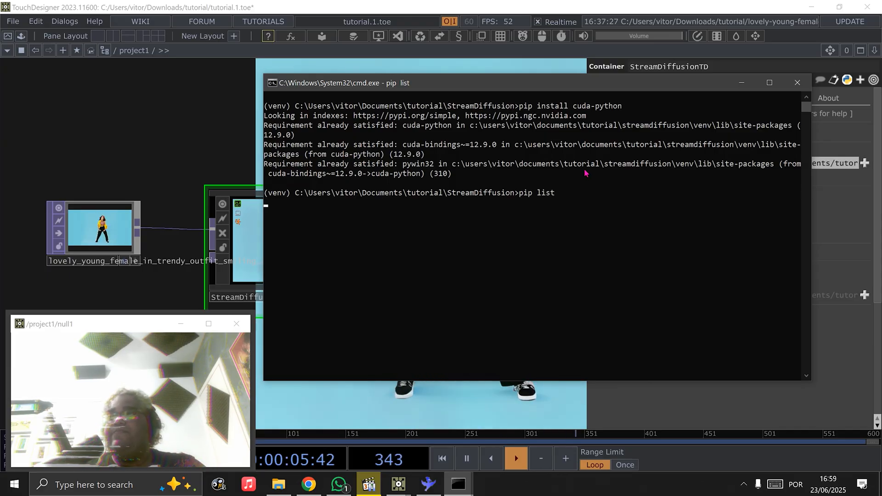
pyautogui.press('Return')
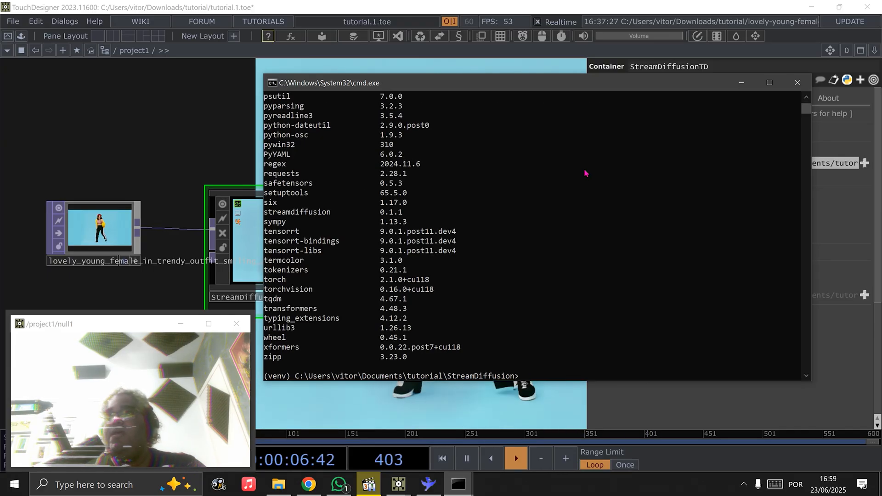
pyautogui.scroll(10, 384, 341)
pyautogui.scroll(10, 383, 341)
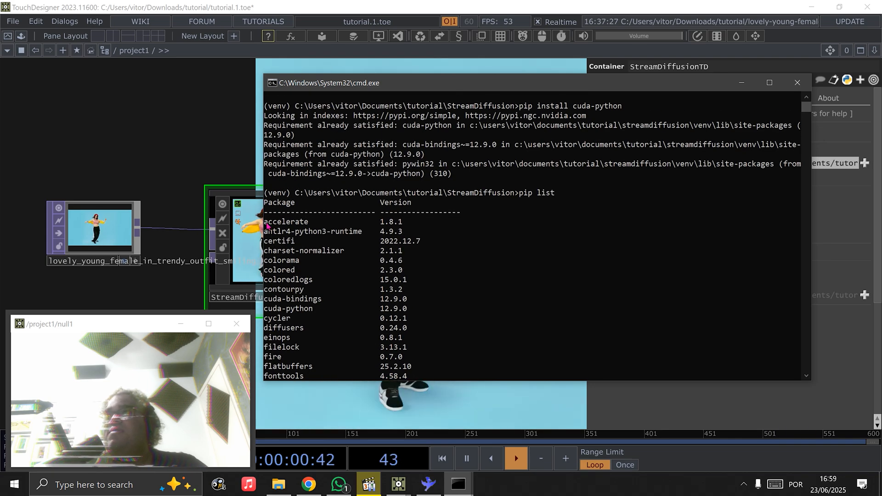
# Examine the installed package names and versions, including the CUDA, TensorRT, torch and xformers entries, and close the console
pyautogui.moveTo(266, 223); pyautogui.dragTo(447, 377)
pyautogui.scroll(-3, 449, 317)
pyautogui.scroll(-5, 449, 317)
pyautogui.scroll(-4, 428, 358)
pyautogui.scroll(-2, 438, 370)
pyautogui.scroll(-3, 436, 376)
pyautogui.scroll(-1, 448, 378)
pyautogui.scroll(-1, 446, 370)
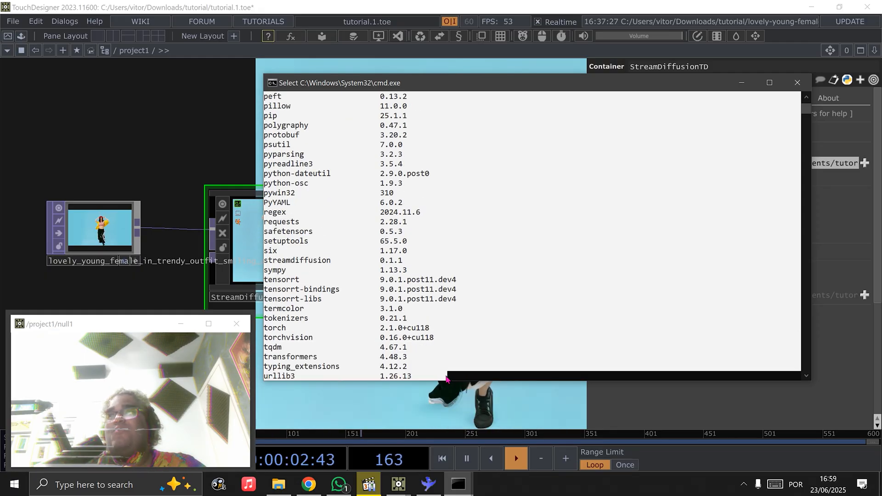
pyautogui.scroll(-3, 446, 376)
pyautogui.scroll(1, 414, 327)
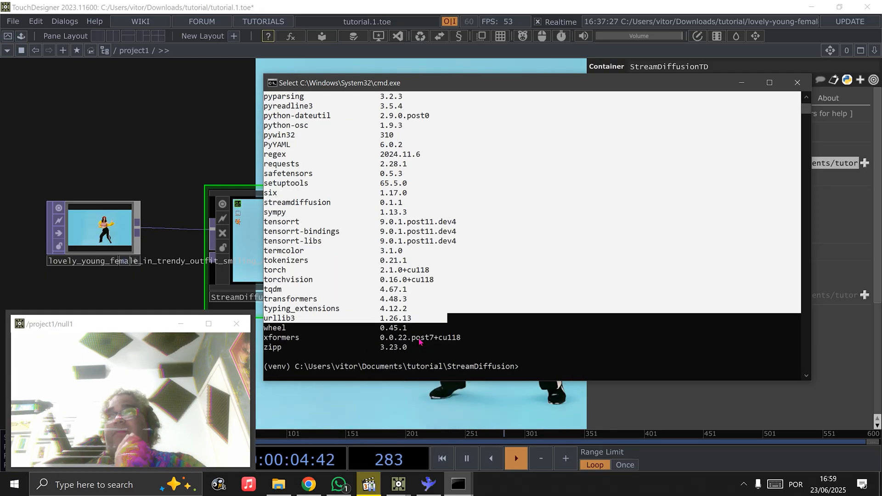
pyautogui.click(419, 348)
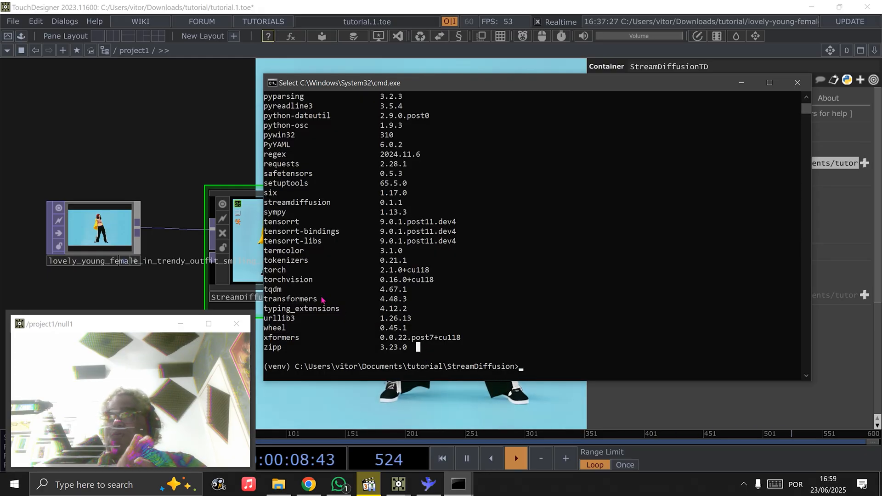
pyautogui.scroll(5, 313, 288)
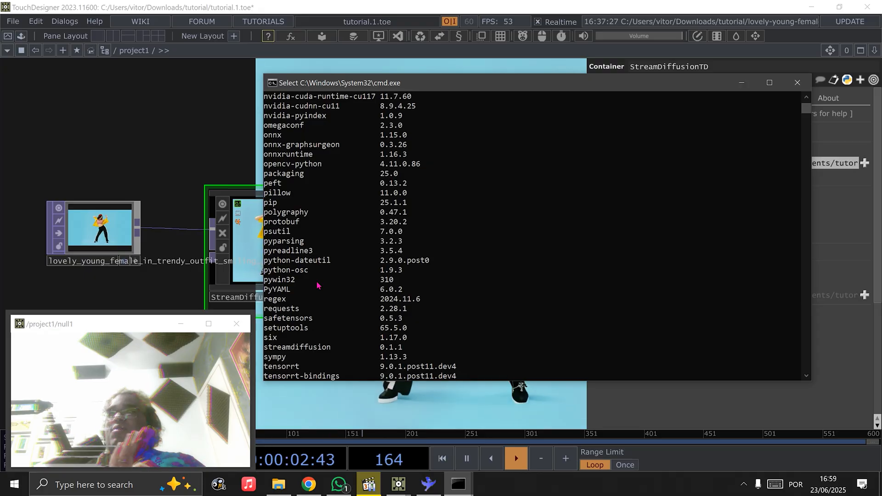
pyautogui.scroll(2, 334, 280)
pyautogui.scroll(-1, 329, 250)
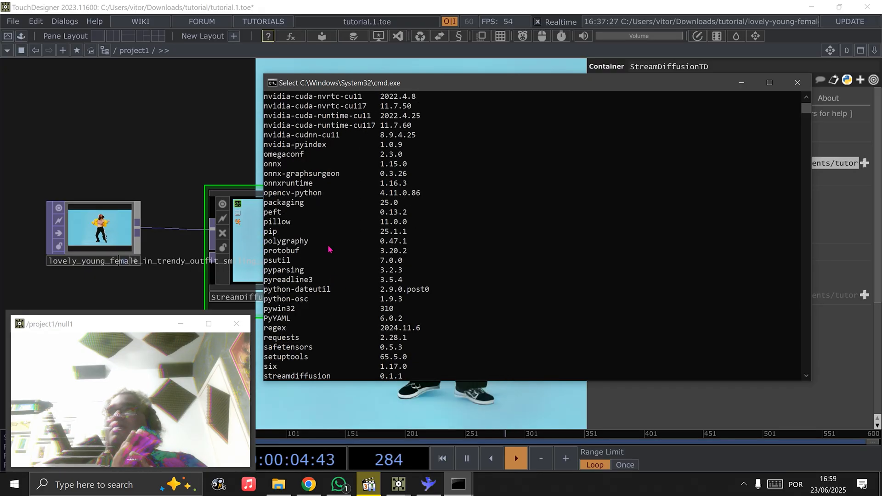
pyautogui.scroll(1, 339, 203)
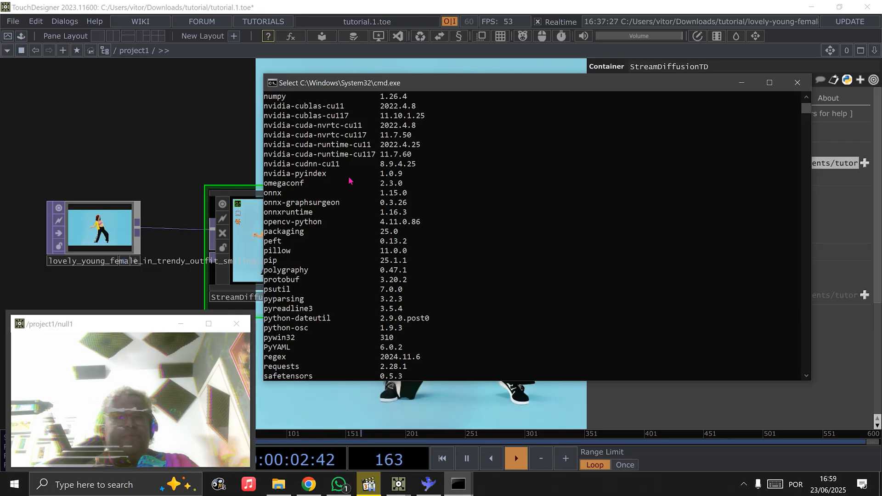
pyautogui.scroll(15, 468, 226)
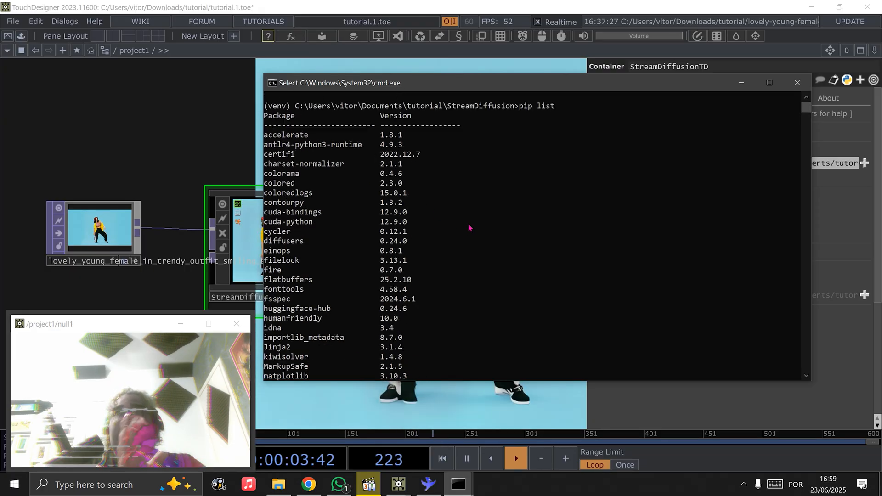
pyautogui.click(797, 83)
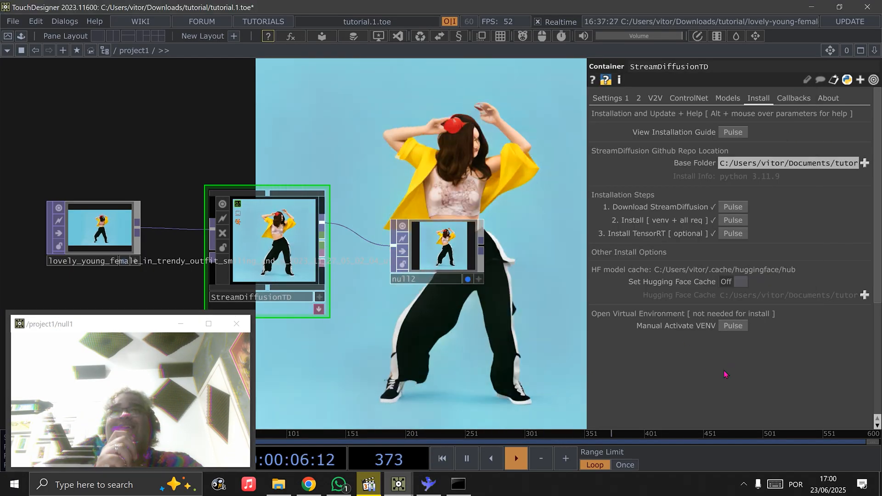
# Reopen the virtual environment console from the install settings and run pip list in it again
pyautogui.click(737, 327)
pyautogui.write('pip list')
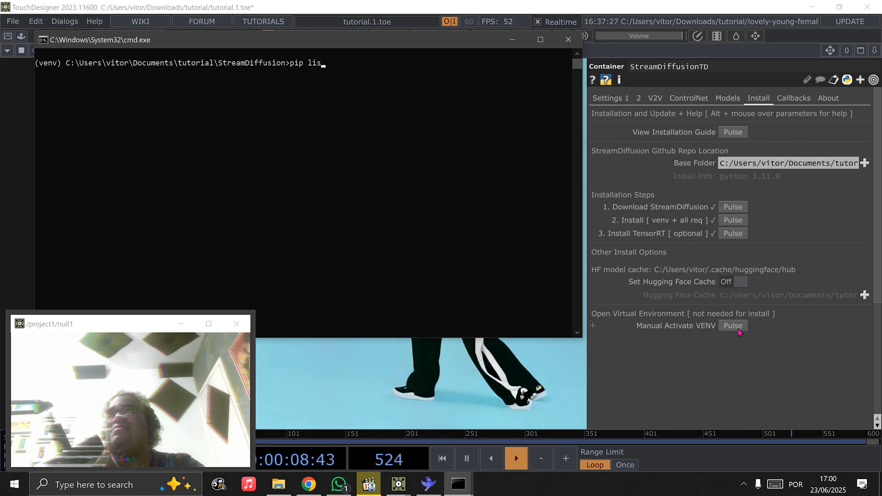
pyautogui.press('Return')
pyautogui.moveTo(282, 40); pyautogui.dragTo(558, 75)
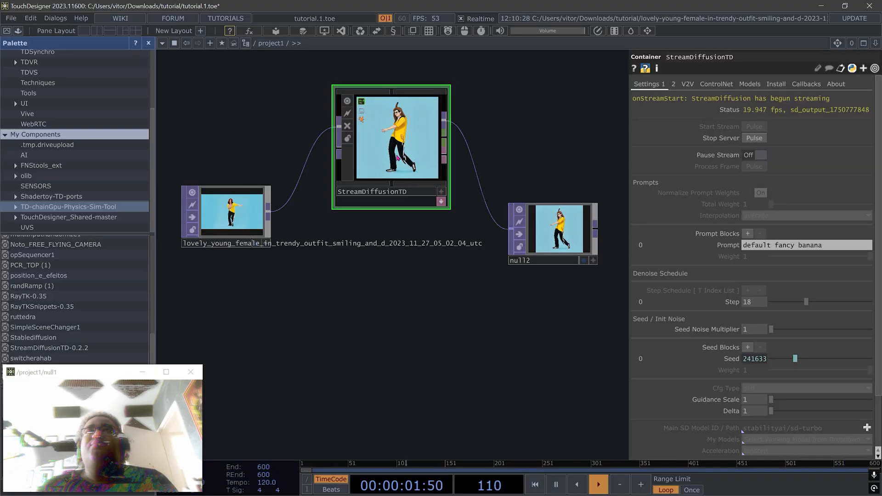
# Check the StreamDiffusionTD component's version information and locate the StreamDiffusionTD-0.2.6 (3) file in the tutorial downloads folder
pyautogui.click(845, 87)
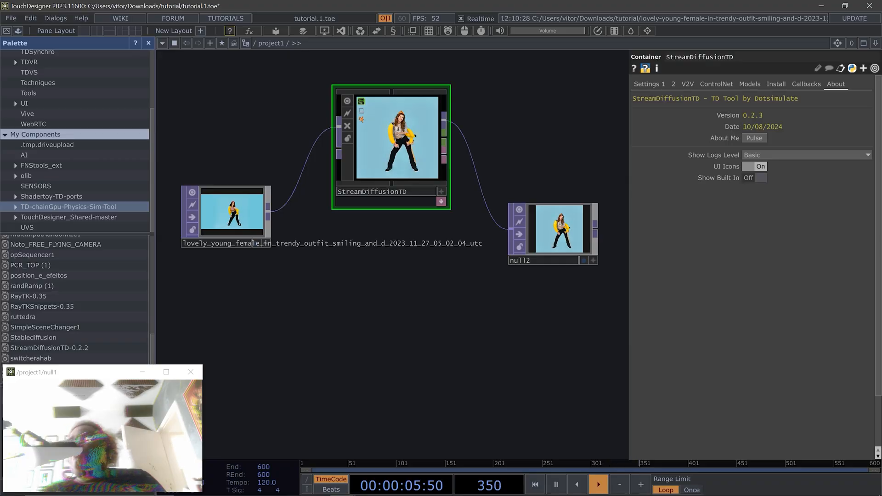
pyautogui.moveTo(285, 490)
pyautogui.moveTo(239, 485)
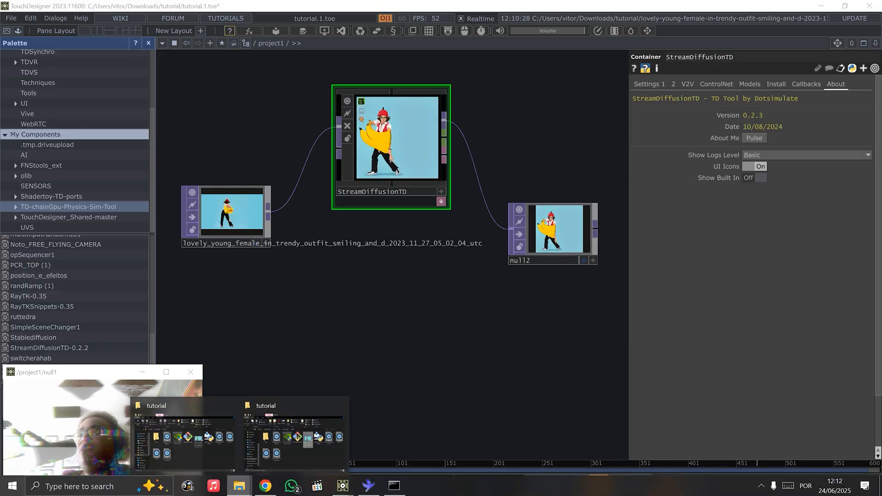
pyautogui.click(300, 443)
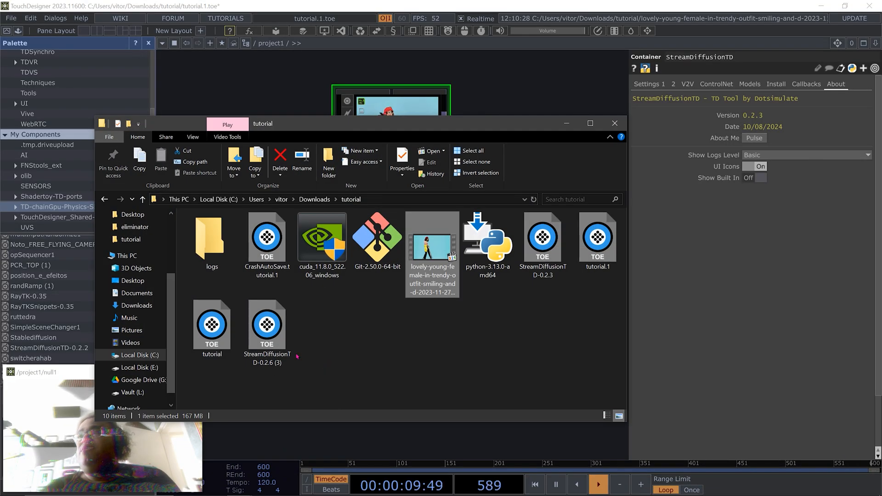
pyautogui.click(285, 352)
pyautogui.moveTo(314, 120); pyautogui.dragTo(428, 216)
pyautogui.click(427, 199)
# Stop the running stream server and load the StreamDiffusionTD-0.2.6 (3) component from the tutorial downloads folder into the network
pyautogui.click(650, 85)
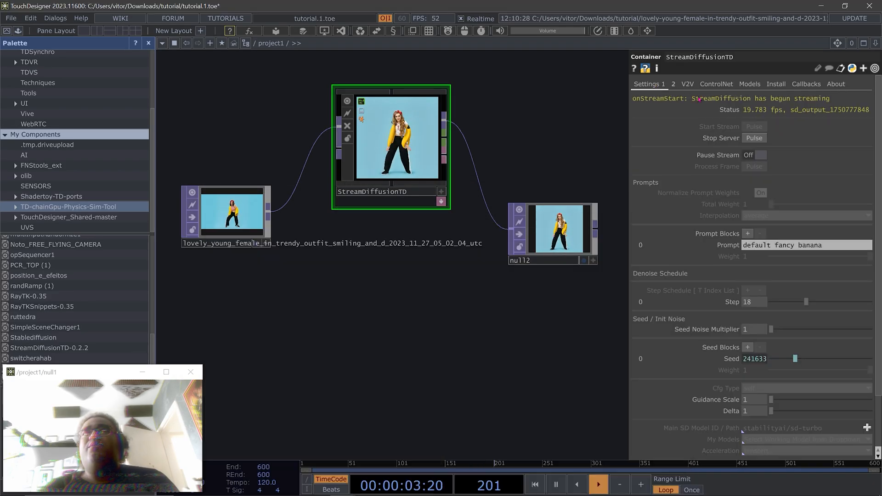
pyautogui.click(760, 142)
pyautogui.moveTo(239, 486)
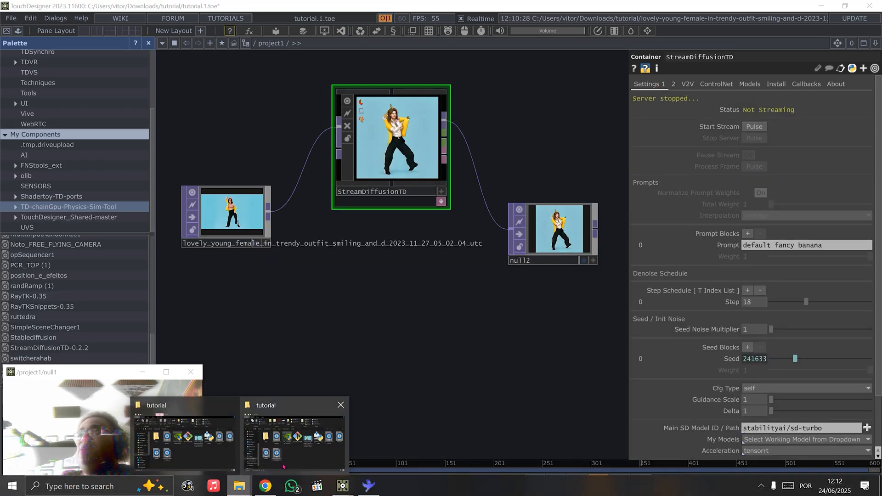
pyautogui.click(283, 466)
pyautogui.moveTo(529, 160); pyautogui.dragTo(529, 162)
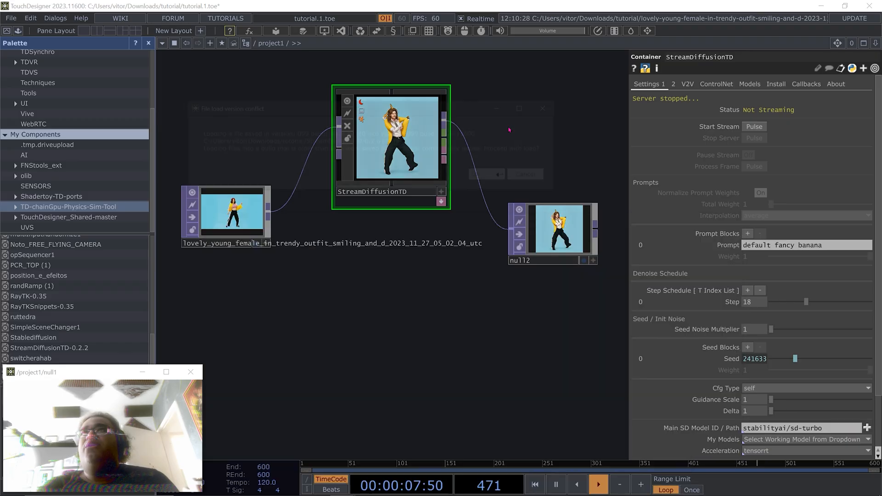
pyautogui.click(492, 176)
pyautogui.click(703, 223)
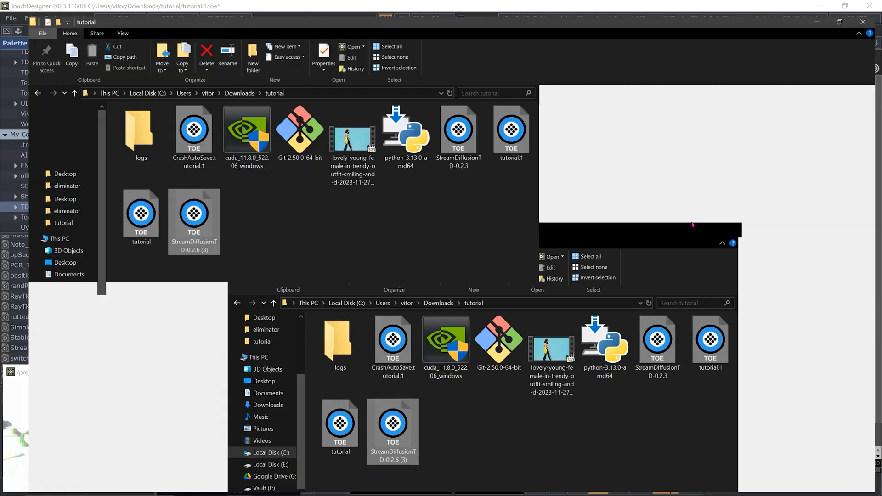
pyautogui.click(817, 6)
# Delete the old StreamDiffusionTD component and place StreamDiffusionTD1 between the dancing video and null2
pyautogui.rightClick(372, 145)
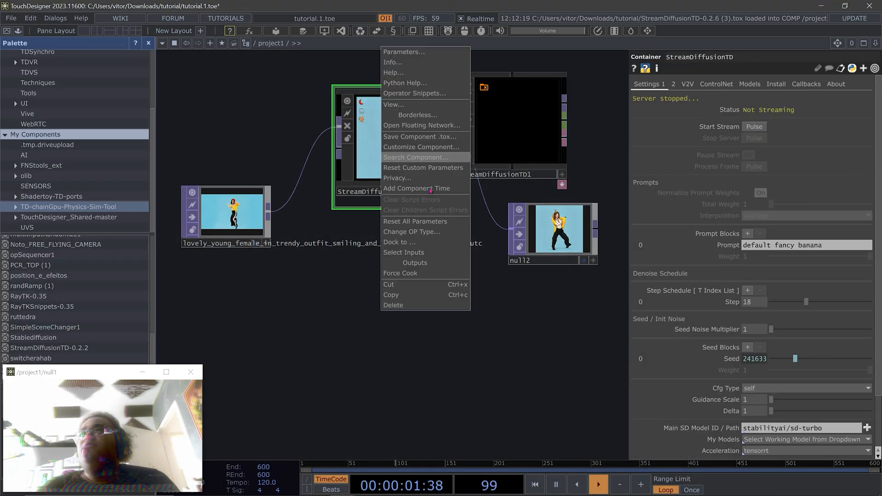
pyautogui.click(411, 306)
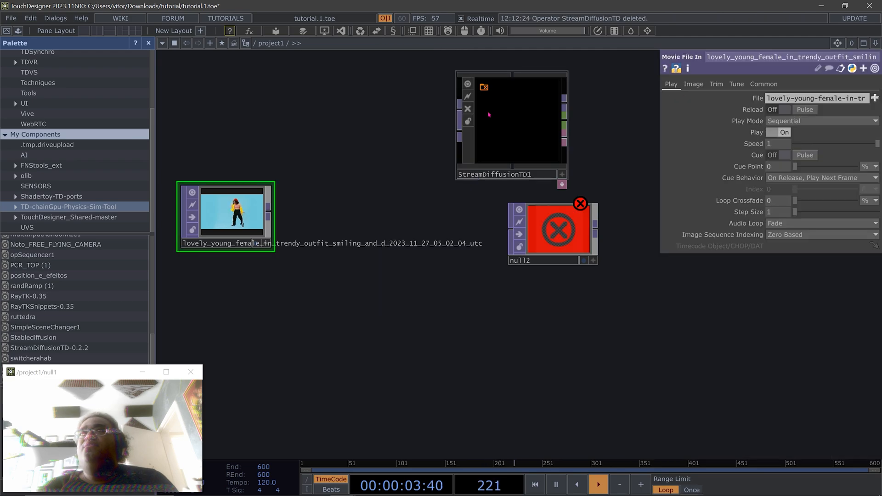
pyautogui.moveTo(519, 125); pyautogui.dragTo(372, 198)
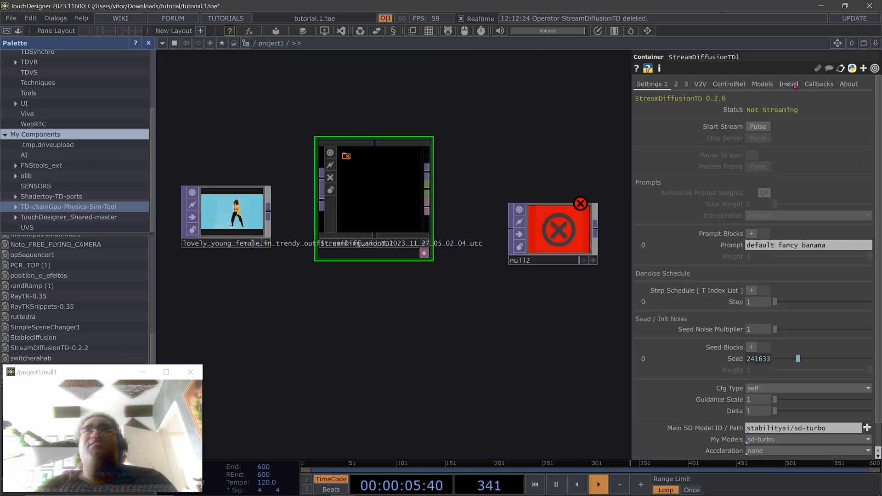
# Set StreamDiffusionTD1's install base folder to the StreamDiffusion folder in Documents\tutorial
pyautogui.click(788, 85)
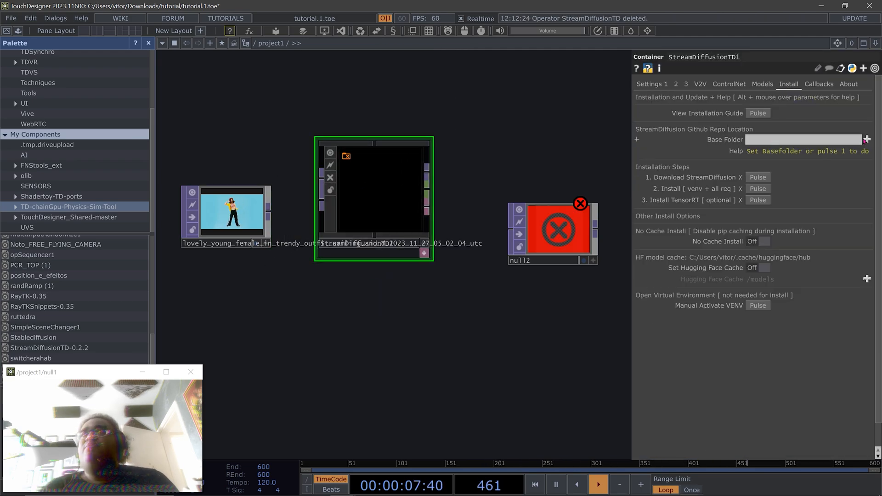
pyautogui.click(867, 139)
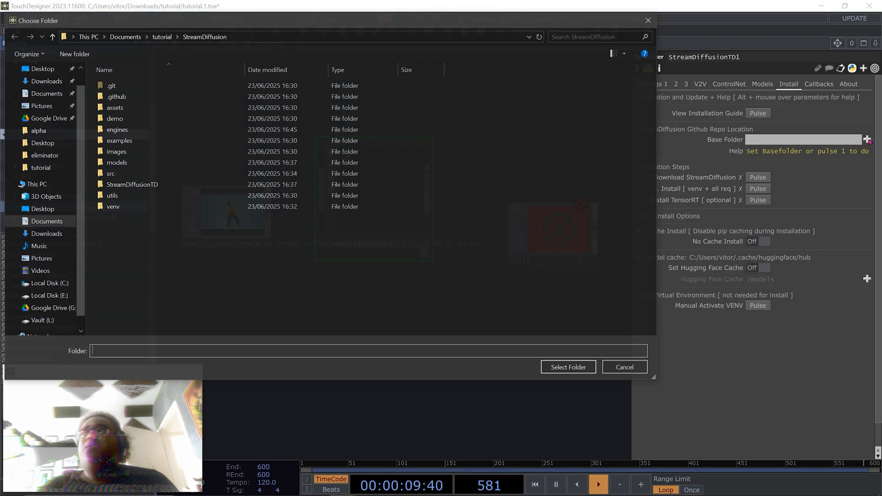
pyautogui.click(161, 38)
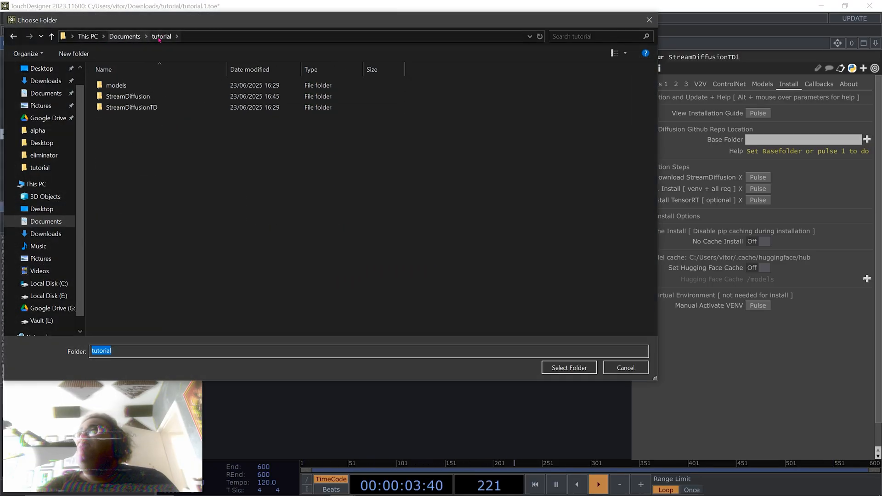
pyautogui.click(125, 36)
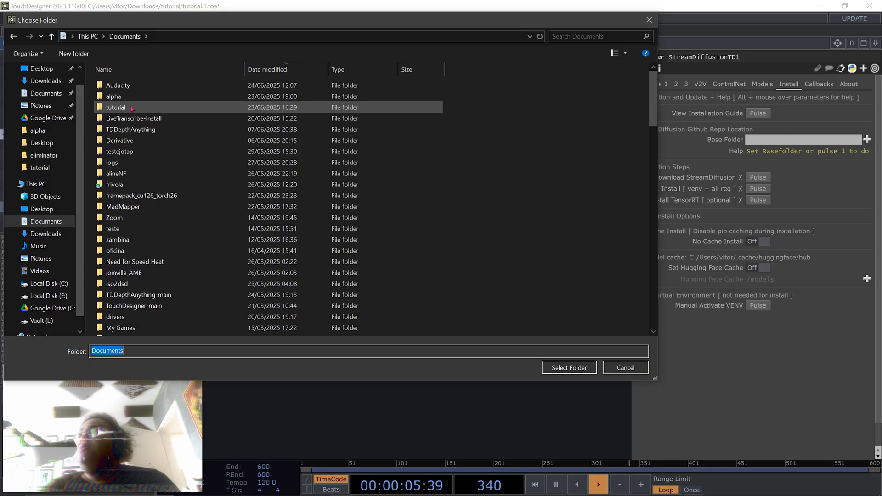
pyautogui.doubleClick(132, 109)
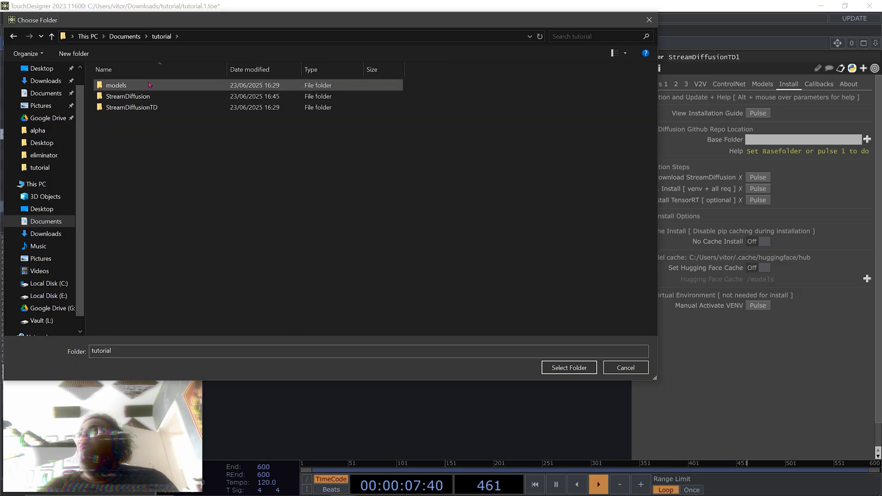
pyautogui.click(133, 97)
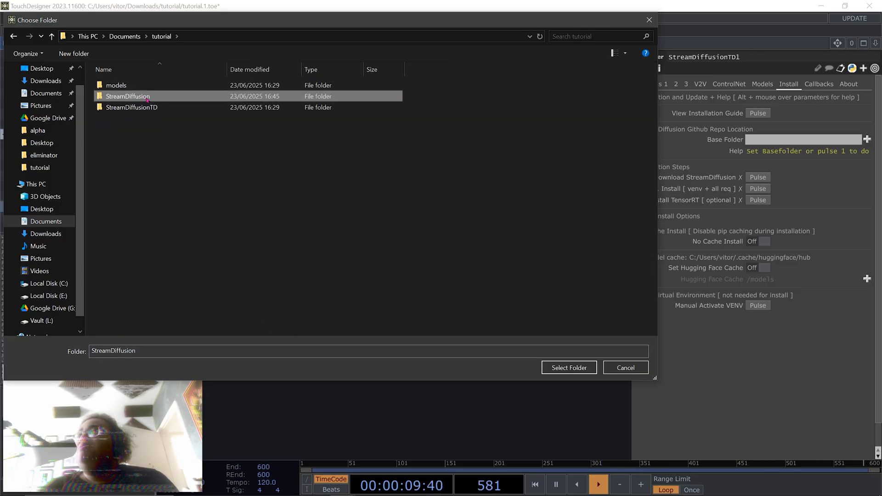
pyautogui.click(567, 368)
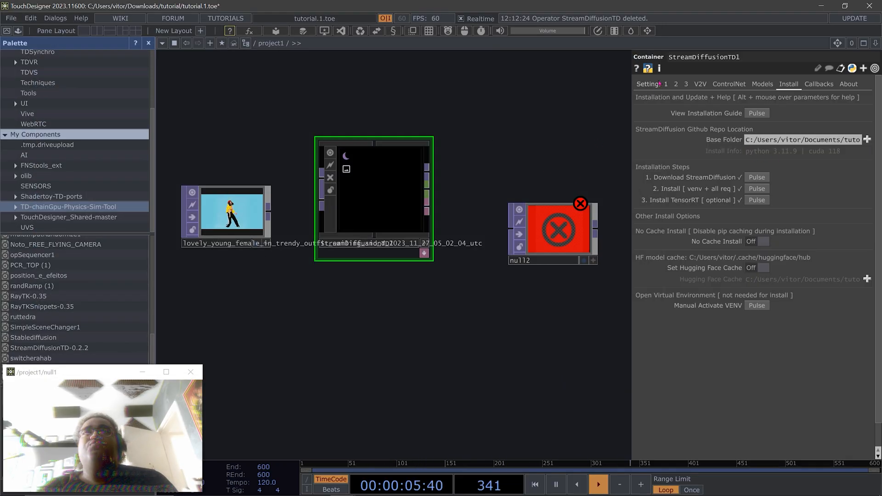
# Update the TensorRT engine list and load the parameters of the stabilityai\sd-turbo, 1 step, 768x768 engine
pyautogui.click(687, 85)
pyautogui.click(677, 85)
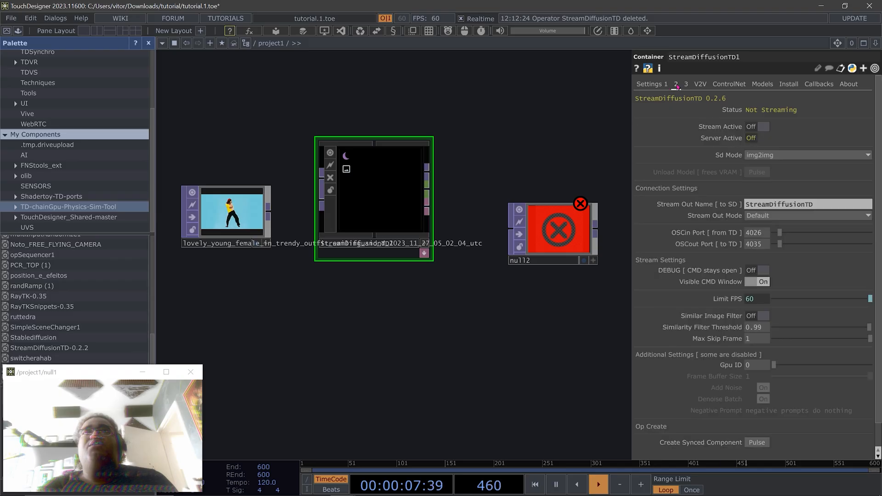
pyautogui.click(687, 85)
pyautogui.click(763, 270)
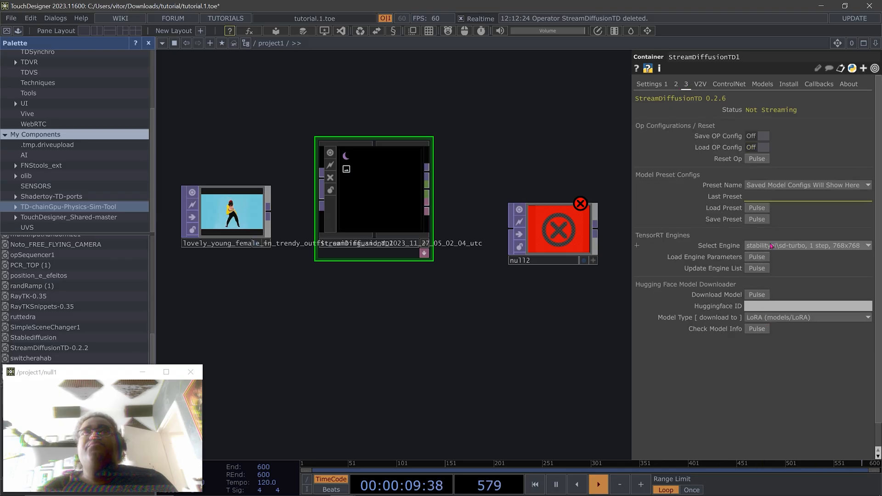
pyautogui.click(760, 269)
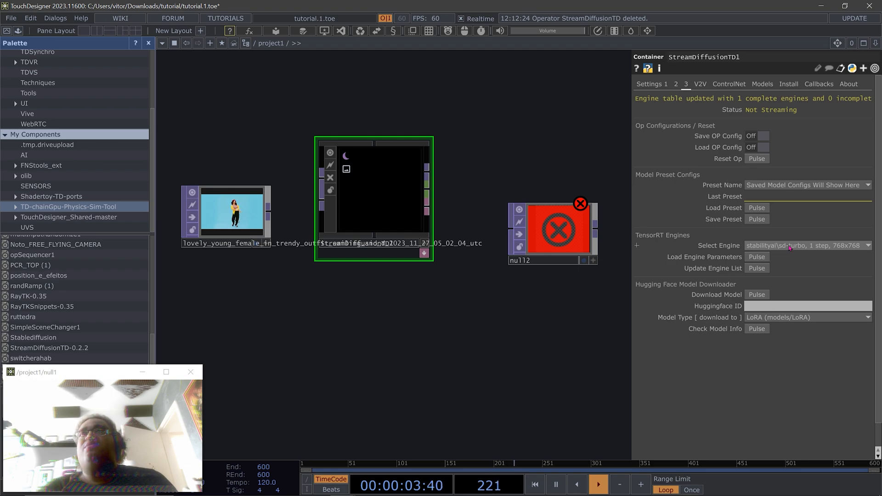
pyautogui.click(758, 258)
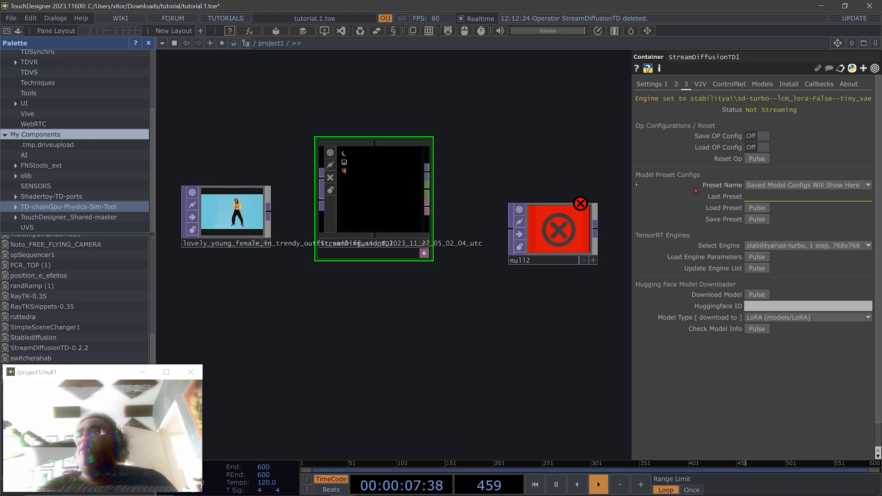
pyautogui.click(781, 246)
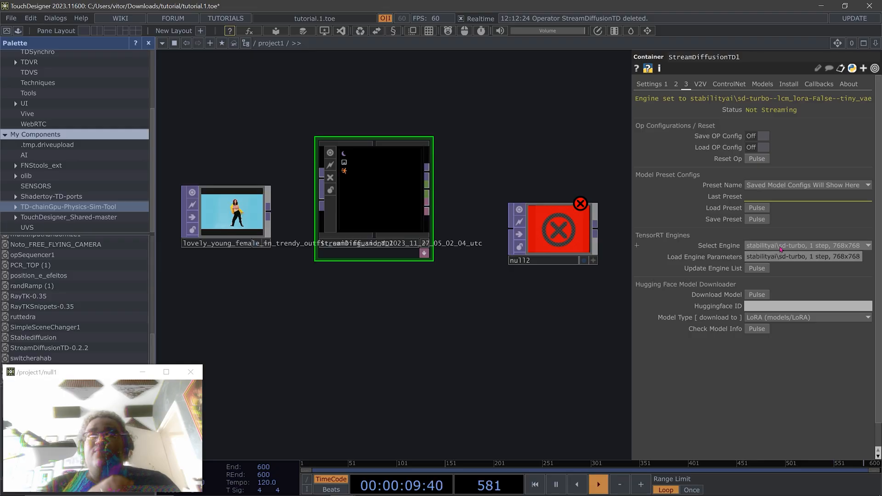
# Start the stream on StreamDiffusionTD1 and move the server console off the network
pyautogui.click(652, 86)
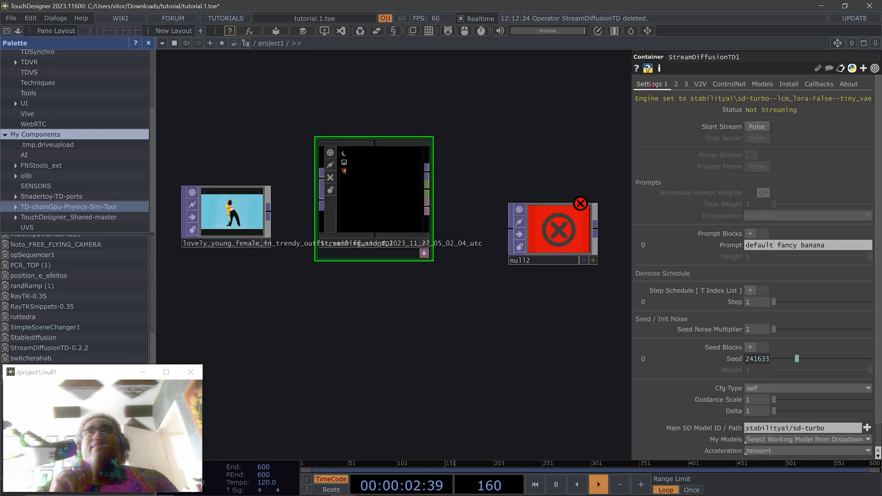
pyautogui.click(755, 128)
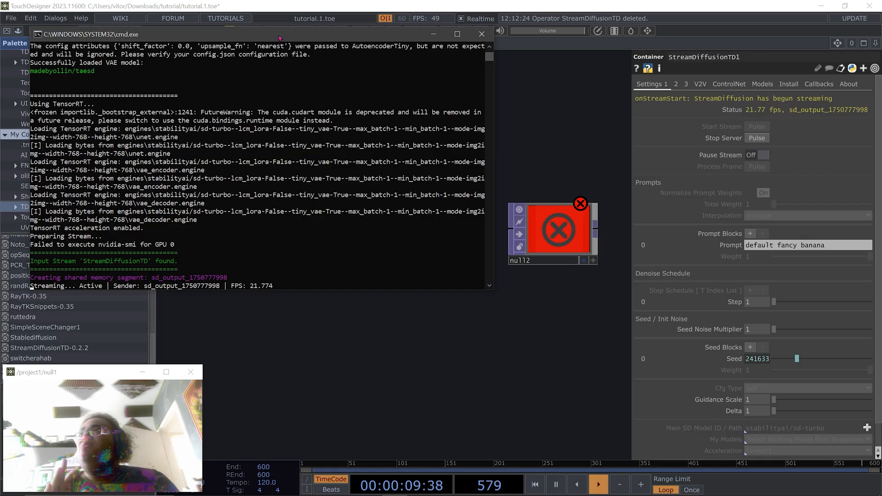
pyautogui.moveTo(280, 37); pyautogui.dragTo(487, 307)
# Wire the dancing video into StreamDiffusionTD1 and its output into null2, and tidy the node positions
pyautogui.moveTo(268, 213); pyautogui.dragTo(321, 179)
pyautogui.moveTo(426, 172); pyautogui.dragTo(593, 171)
pyautogui.moveTo(401, 197); pyautogui.dragTo(435, 181)
pyautogui.moveTo(601, 185); pyautogui.dragTo(584, 202)
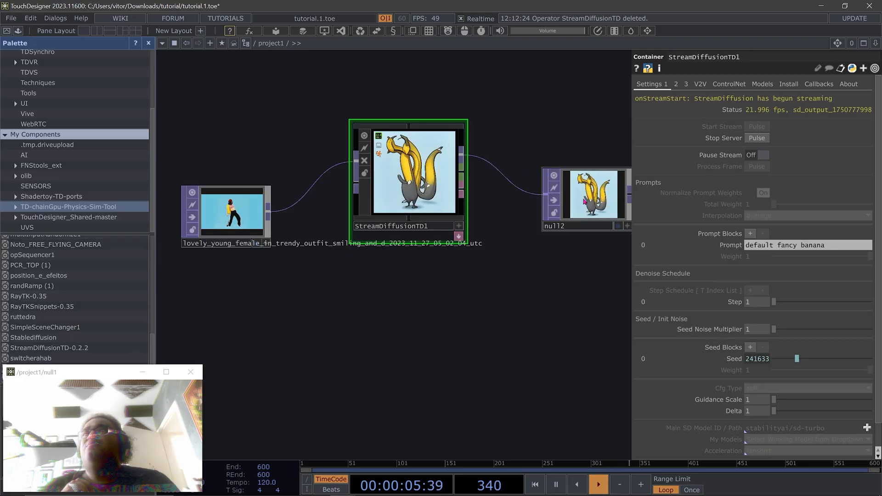
# Close the Palette and move the videodevin1 webcam node up beneath the dancing video node
pyautogui.moveTo(404, 260); pyautogui.dragTo(475, 272)
pyautogui.click(148, 44)
pyautogui.moveTo(303, 295); pyautogui.dragTo(438, 320)
pyautogui.moveTo(281, 262); pyautogui.dragTo(281, 208)
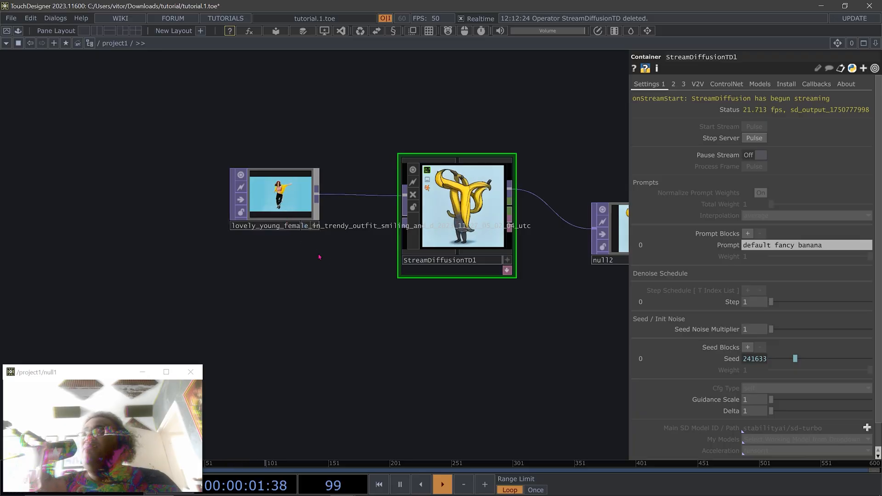
pyautogui.scroll(-5, 319, 256)
pyautogui.scroll(1, 345, 329)
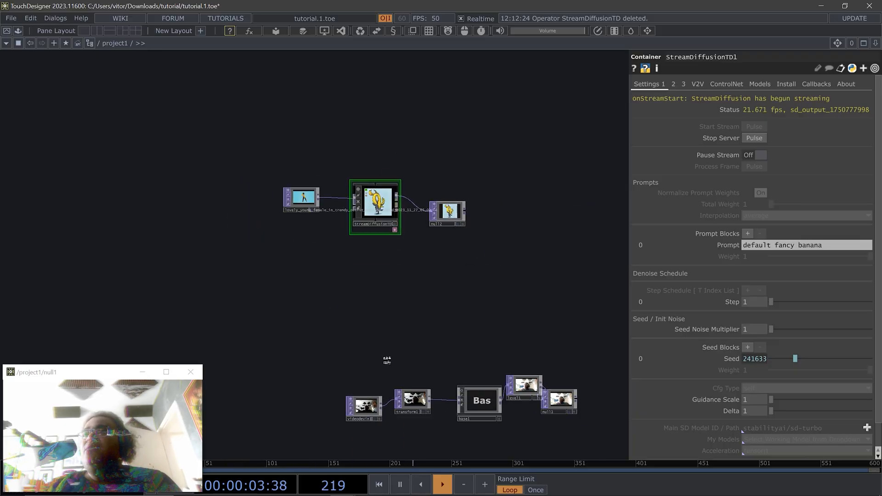
pyautogui.scroll(3, 386, 360)
pyautogui.moveTo(354, 448); pyautogui.dragTo(206, 184)
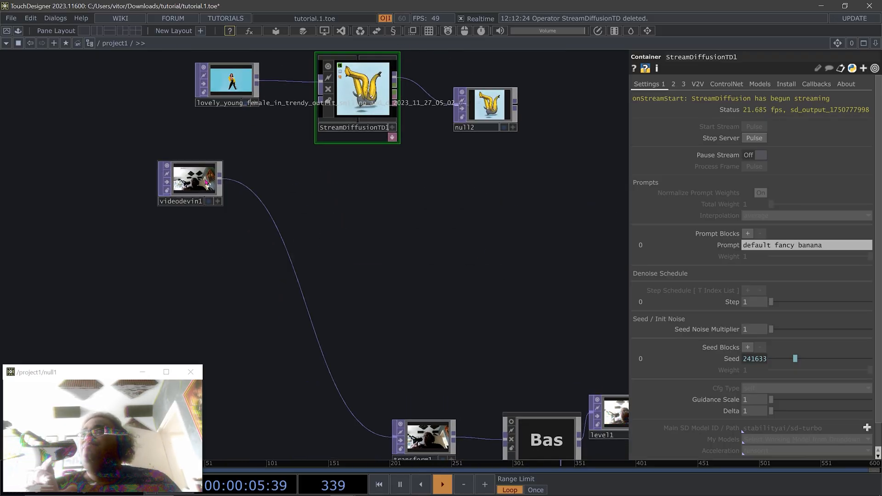
pyautogui.moveTo(358, 239); pyautogui.dragTo(506, 343)
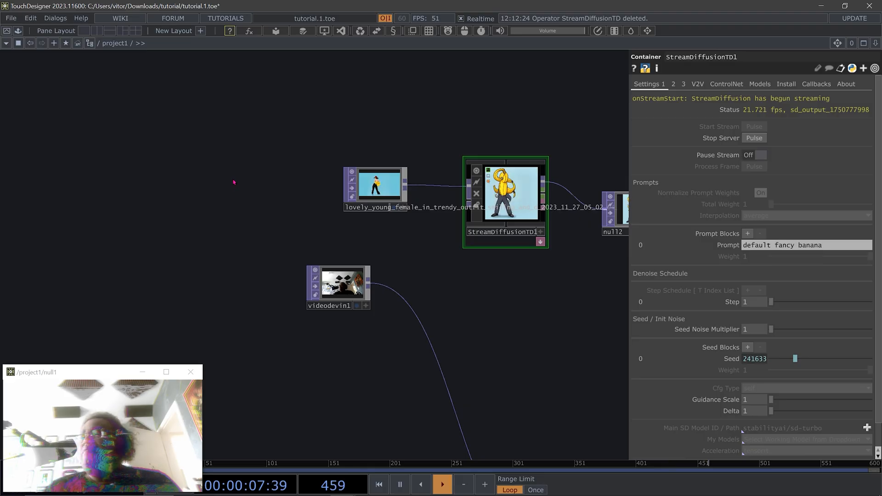
# Try a second Video Device In operator, look through its device options, and delete it
pyautogui.press('Tab')
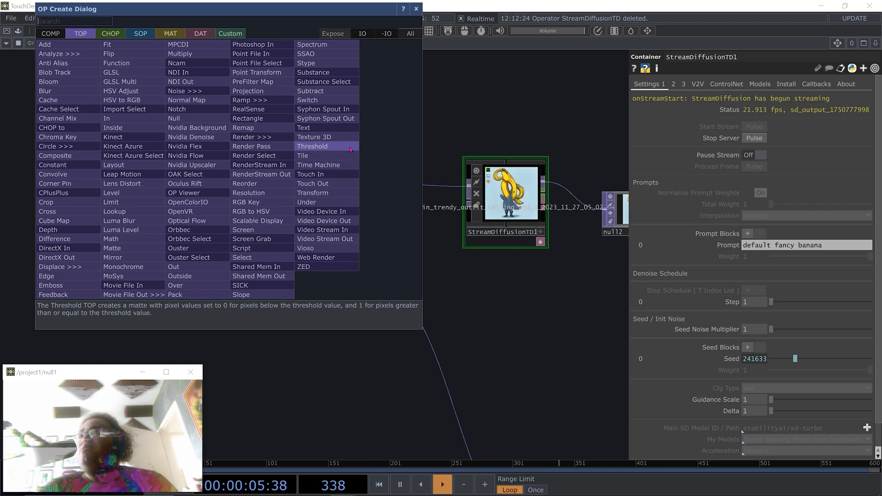
pyautogui.click(343, 211)
pyautogui.click(289, 212)
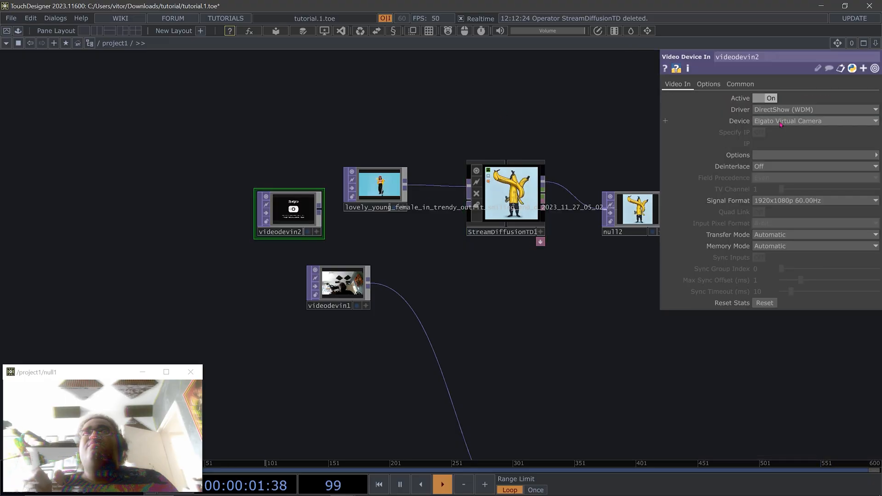
pyautogui.click(766, 120)
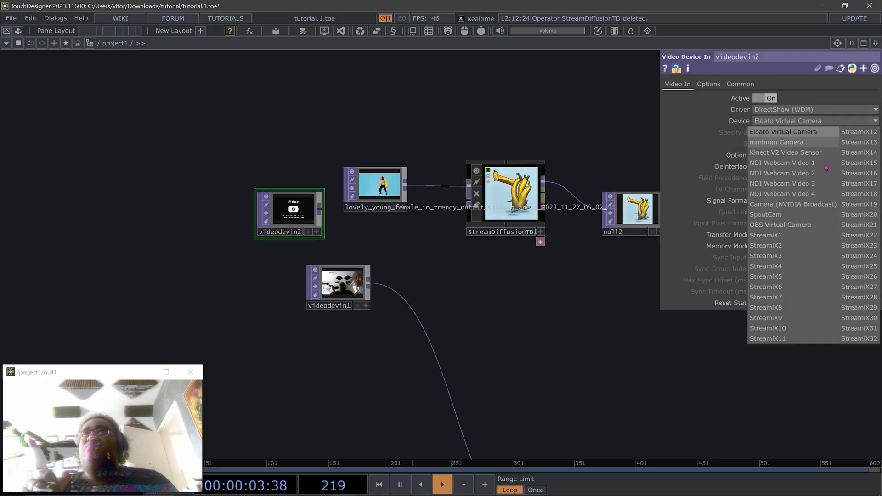
pyautogui.rightClick(302, 218)
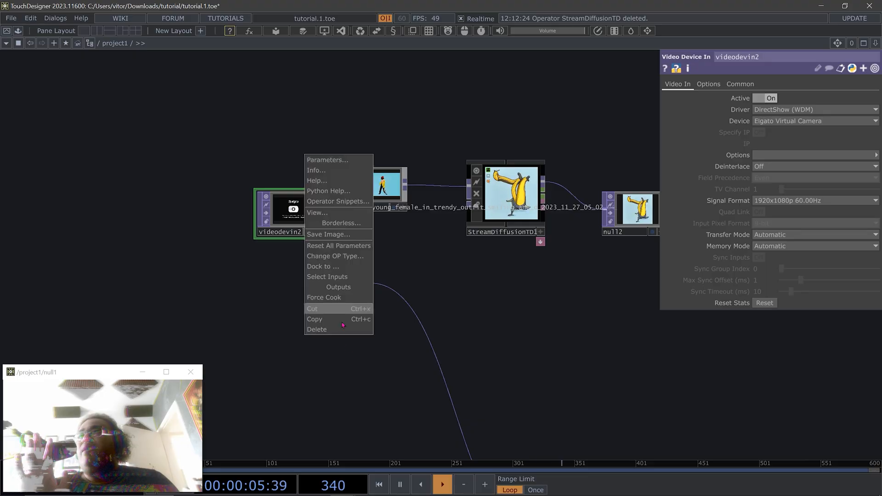
pyautogui.click(340, 329)
# Connect StreamDiffusionTD1's output to null1 and replace its dancing video input with the videodevin1 webcam
pyautogui.moveTo(342, 290); pyautogui.dragTo(343, 254)
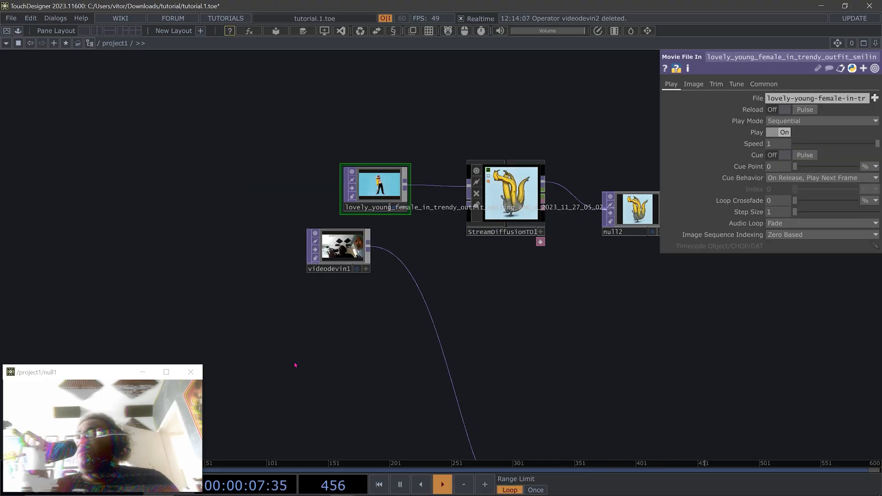
pyautogui.scroll(2, 295, 364)
pyautogui.scroll(-2, 296, 364)
pyautogui.moveTo(496, 309); pyautogui.dragTo(399, 258)
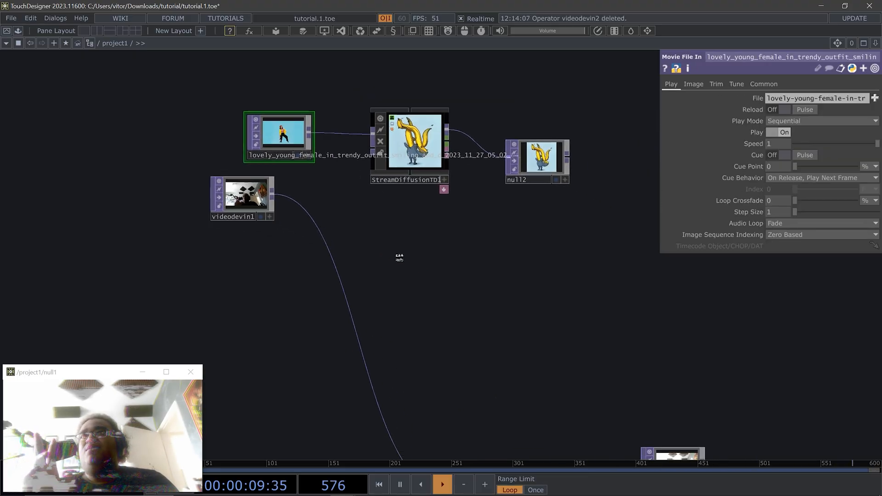
pyautogui.scroll(-3, 400, 258)
pyautogui.scroll(1, 429, 261)
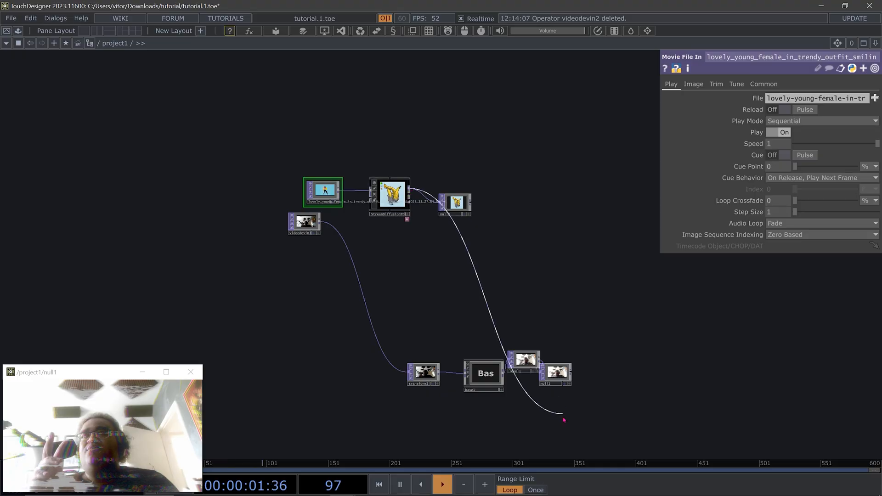
pyautogui.scroll(3, 309, 252)
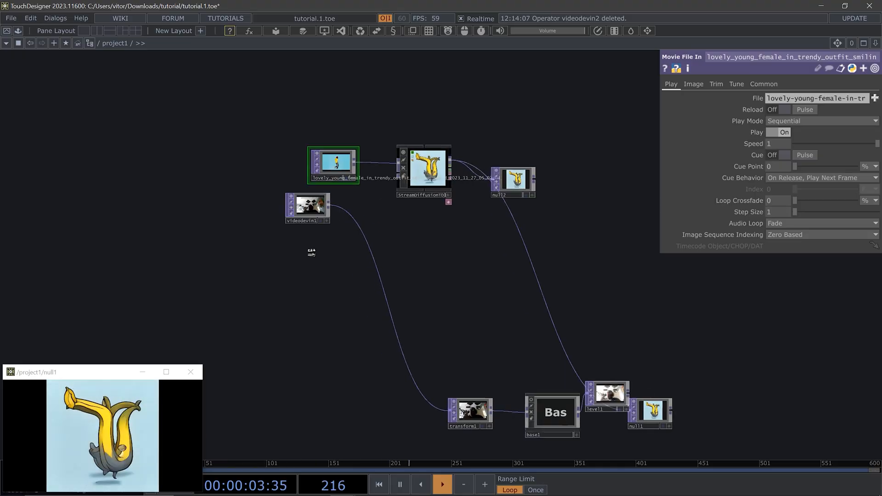
pyautogui.moveTo(432, 124); pyautogui.dragTo(443, 118)
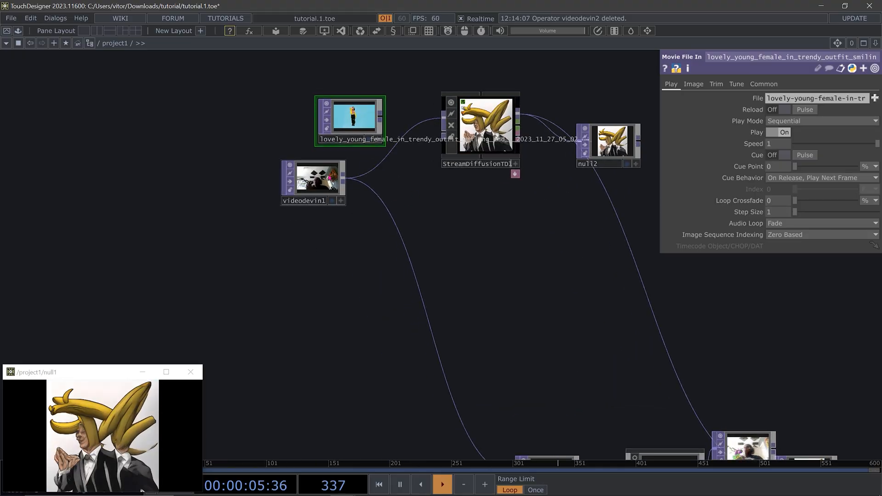
# Test StreamDiffusionTD1's denoise step at 28 on the webcam feed, then lower it to 16
pyautogui.click(317, 179)
pyautogui.click(486, 124)
pyautogui.moveTo(783, 304); pyautogui.dragTo(827, 301)
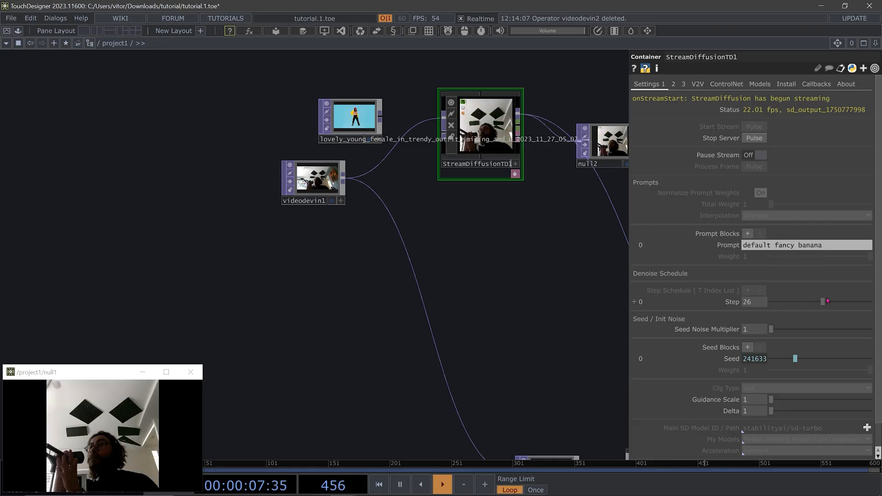
pyautogui.moveTo(408, 269); pyautogui.dragTo(260, 265)
pyautogui.moveTo(461, 138); pyautogui.dragTo(497, 89)
pyautogui.scroll(1, 406, 181)
pyautogui.scroll(2, 406, 180)
pyautogui.moveTo(377, 120); pyautogui.dragTo(437, 260)
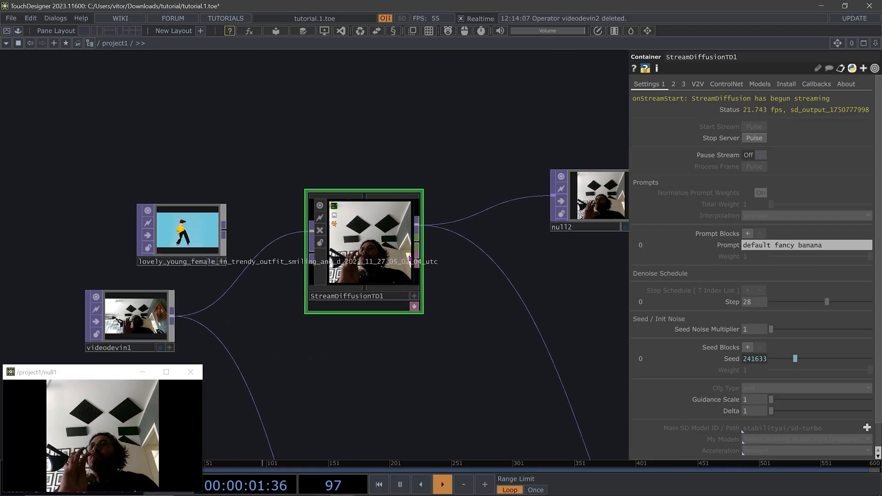
pyautogui.scroll(5, 419, 260)
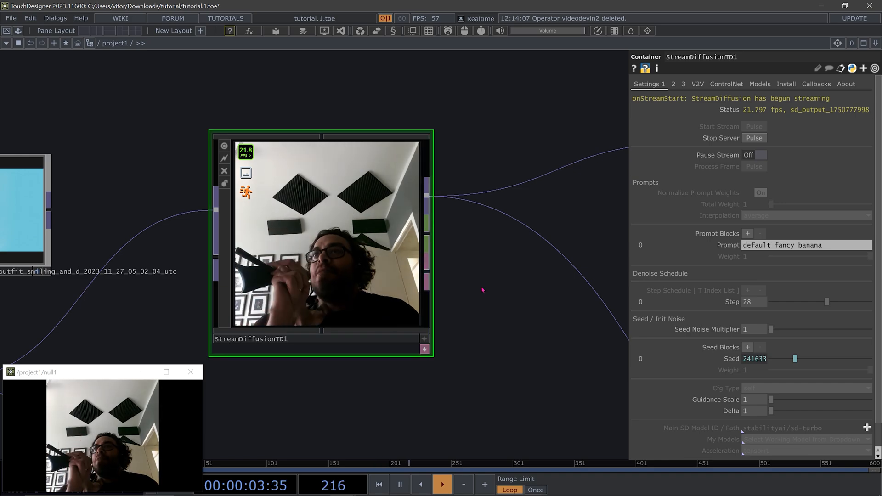
pyautogui.moveTo(817, 301); pyautogui.dragTo(802, 302)
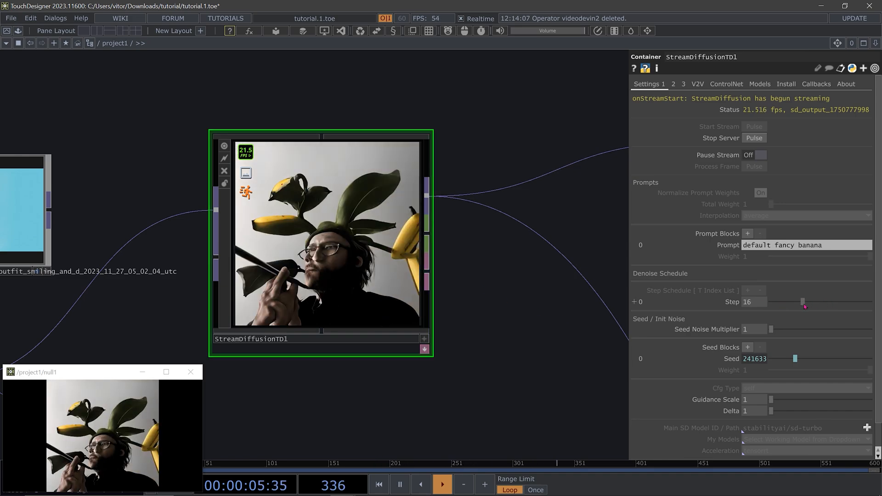
# Attach a Null DAT to StreamDiffusionTD1's second DAT output, enlarge it to read the log, and delete it
pyautogui.rightClick(430, 271)
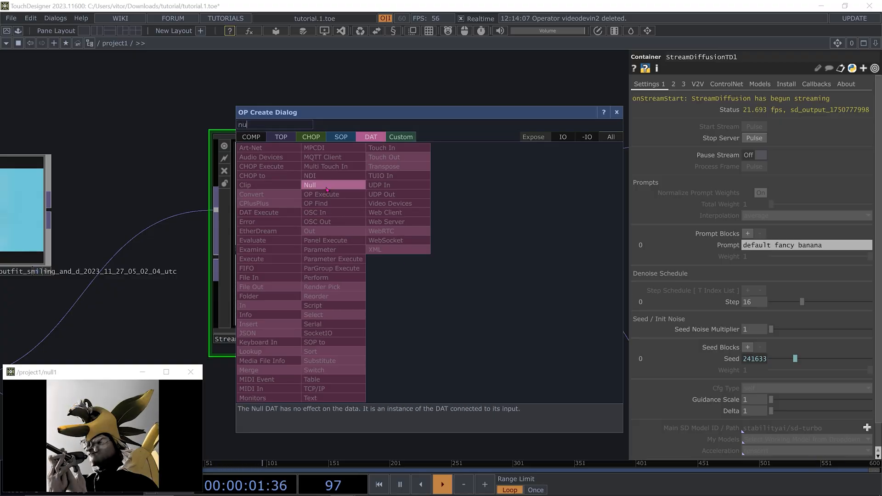
pyautogui.press('Return')
pyautogui.click(492, 317)
pyautogui.moveTo(414, 388); pyautogui.dragTo(285, 350)
pyautogui.scroll(-3, 381, 367)
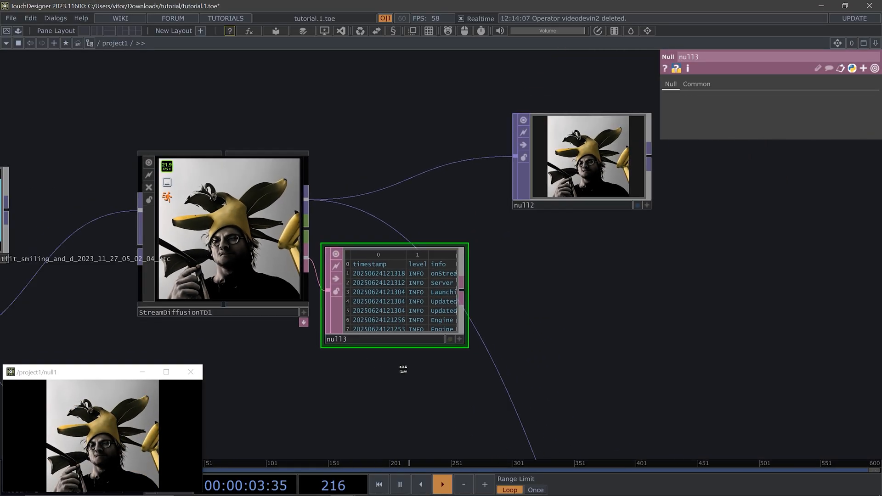
pyautogui.moveTo(458, 351); pyautogui.dragTo(827, 403)
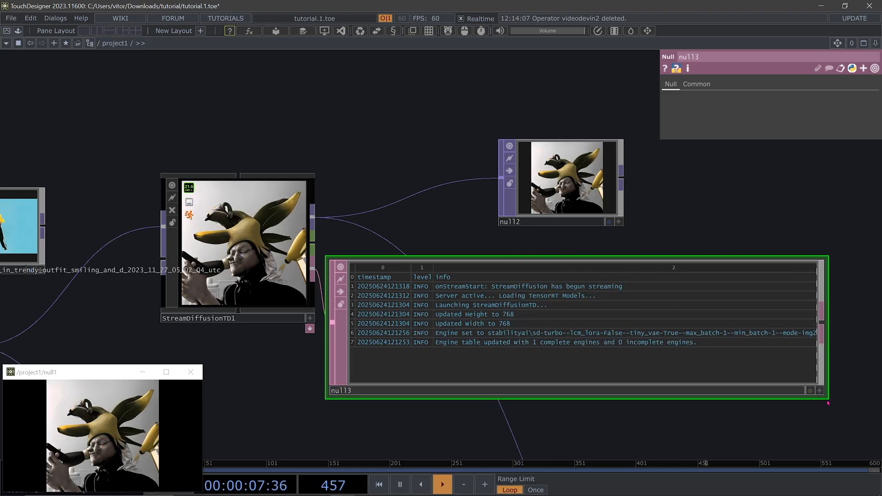
pyautogui.rightClick(411, 300)
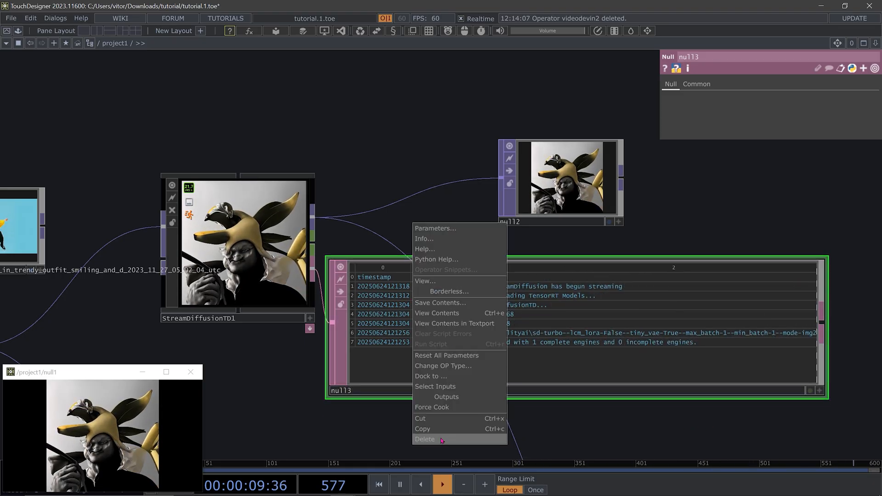
pyautogui.click(441, 441)
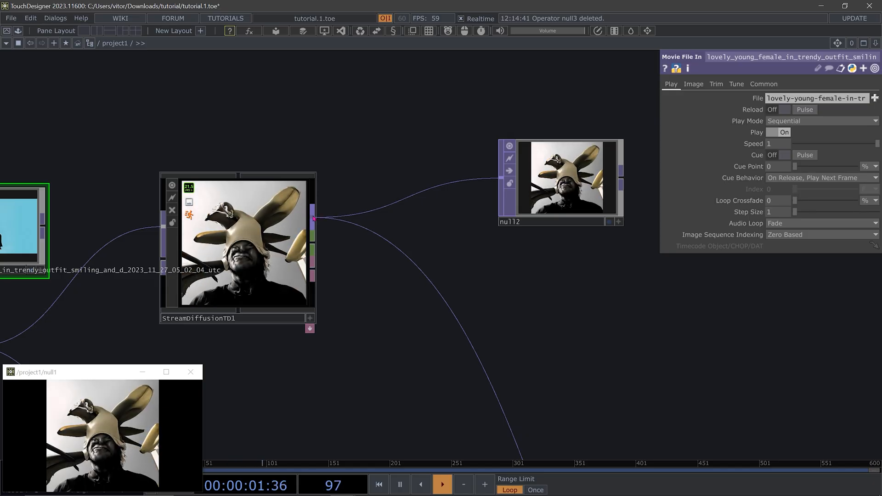
# Move null2 up and add a Null TOP below it, fed by StreamDiffusionTD1's image output and displayed as the network background
pyautogui.moveTo(554, 202); pyautogui.dragTo(529, 177)
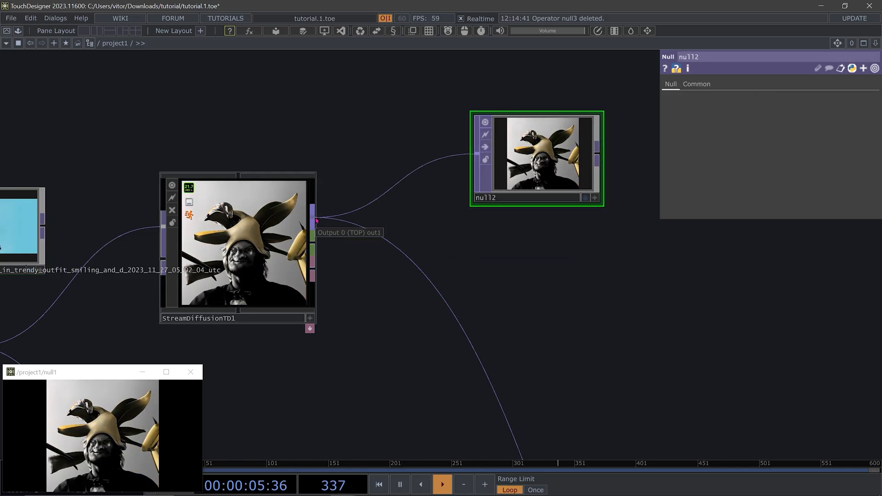
pyautogui.doubleClick(503, 288)
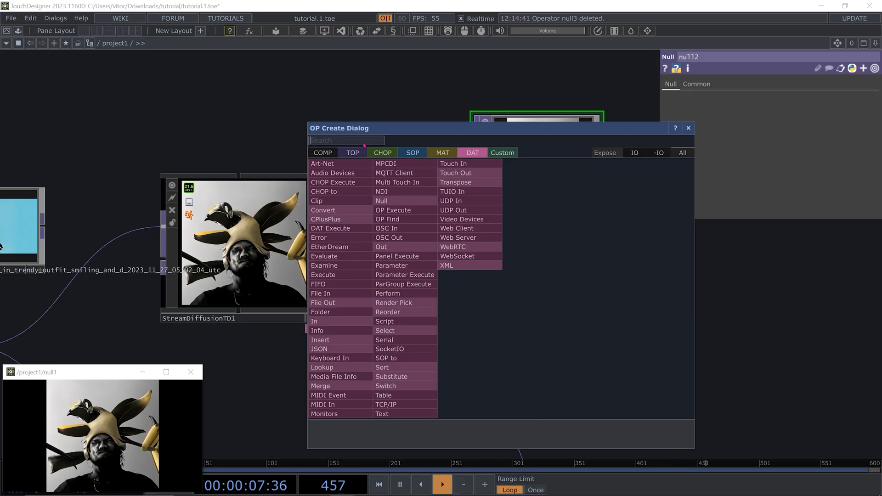
pyautogui.click(351, 153)
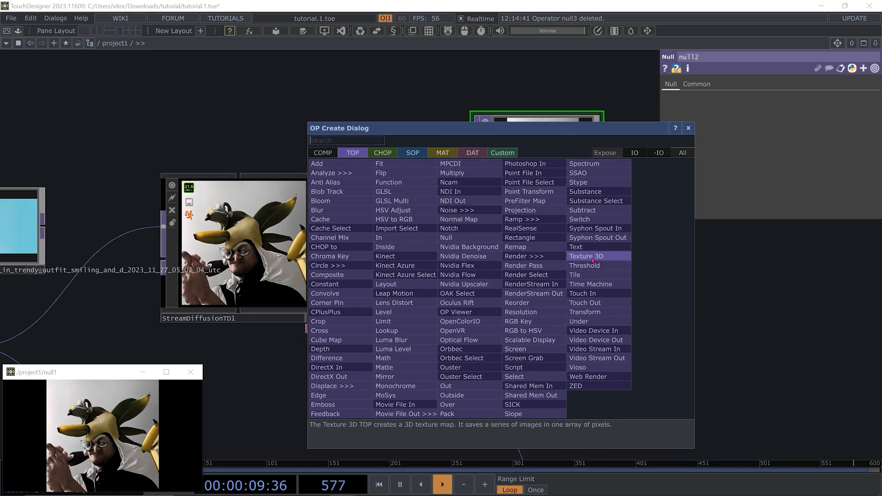
pyautogui.click(459, 238)
pyautogui.click(606, 298)
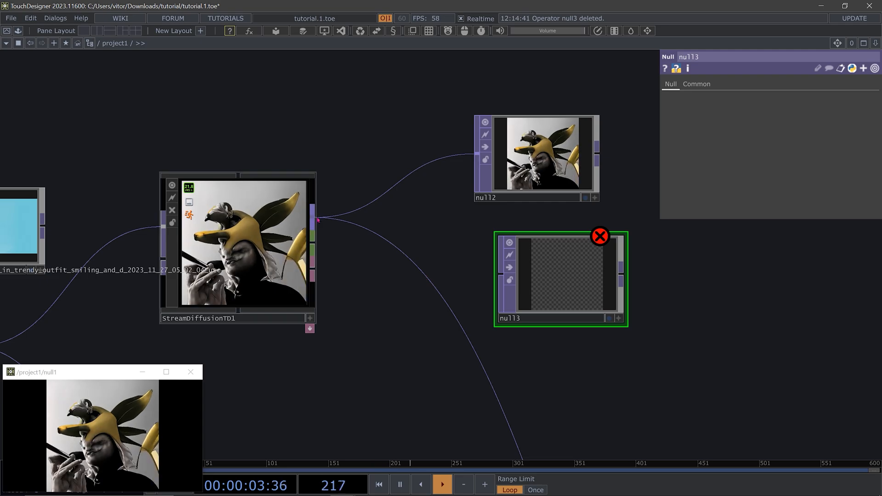
pyautogui.scroll(4, 573, 287)
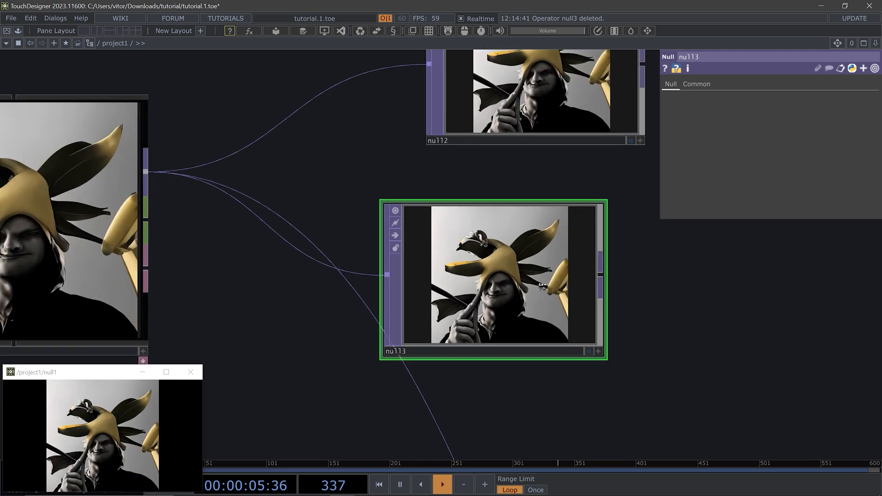
pyautogui.scroll(-2, 587, 358)
pyautogui.click(588, 358)
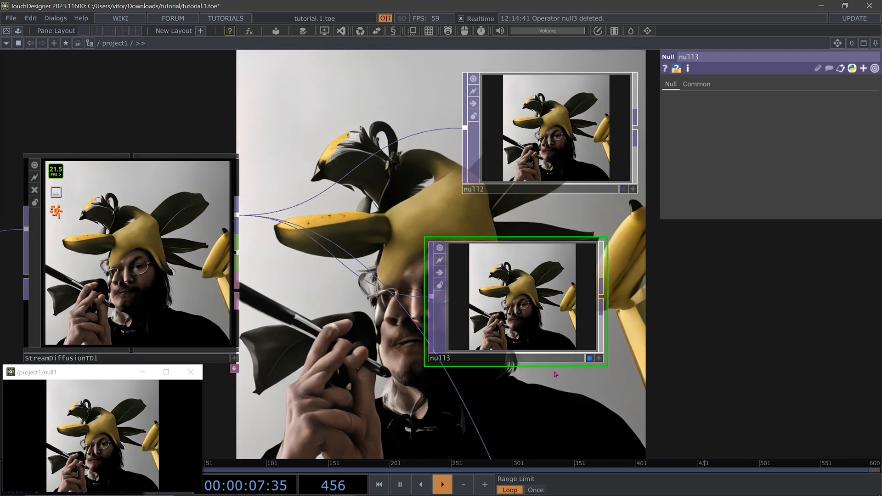
pyautogui.scroll(-3, 583, 361)
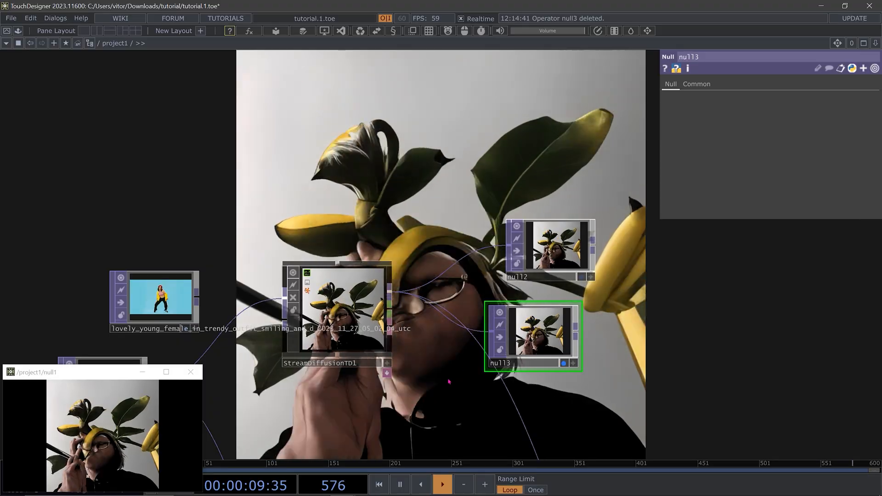
# Set StreamDiffusionTD1's denoise step to 22
pyautogui.moveTo(432, 381); pyautogui.dragTo(433, 329)
pyautogui.click(343, 268)
pyautogui.moveTo(801, 302); pyautogui.dragTo(825, 305)
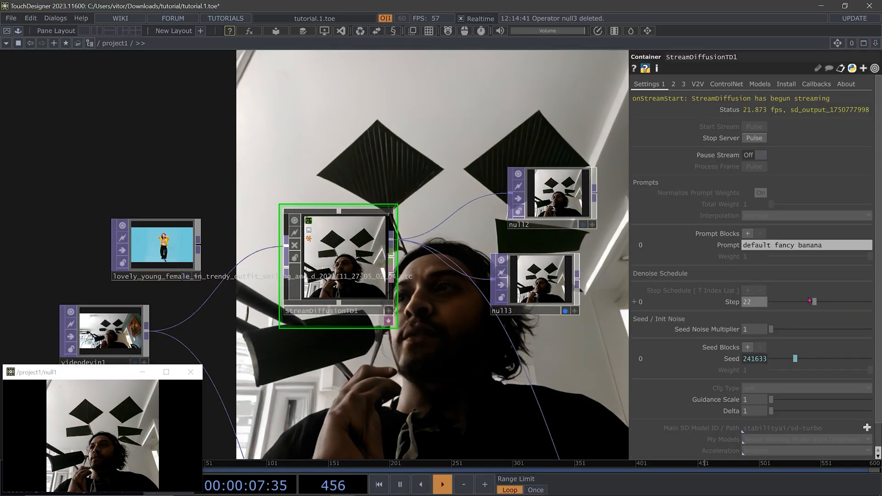
pyautogui.moveTo(259, 376); pyautogui.dragTo(310, 301)
pyautogui.scroll(-2, 311, 302)
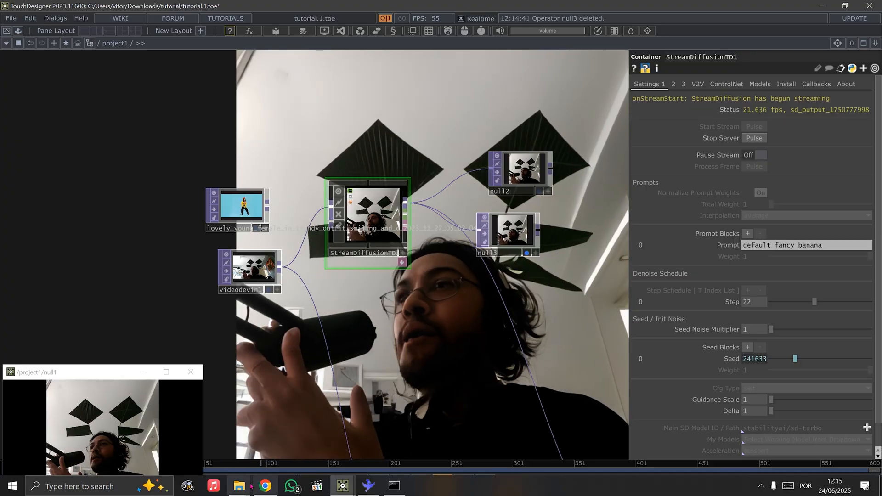
# Switch to File Explorer to check the tutorial folder's files, and return to the TouchDesigner network
pyautogui.click(240, 486)
pyautogui.click(285, 442)
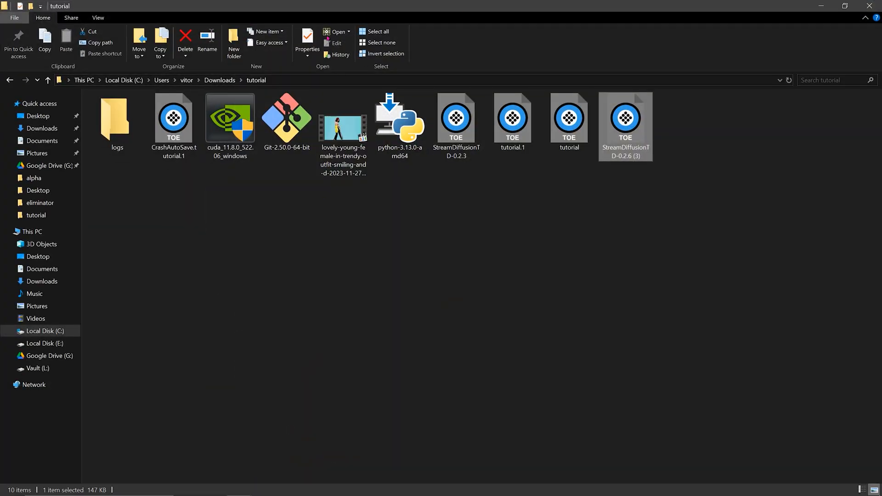
pyautogui.click(820, 6)
# Feed the dancing video into StreamDiffusionTD1 in place of the webcam
pyautogui.moveTo(267, 207); pyautogui.dragTo(321, 215)
pyautogui.moveTo(433, 332); pyautogui.dragTo(416, 334)
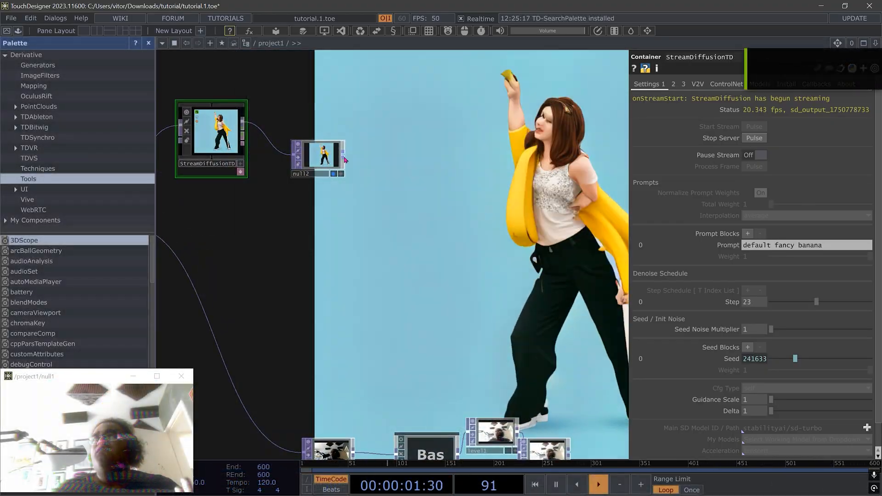
# Start saving the StreamDiffusionTD component as a .tox file and browse to the Documents > Derivative > Palette > AI folder
pyautogui.moveTo(345, 159); pyautogui.dragTo(525, 457)
pyautogui.moveTo(235, 149); pyautogui.dragTo(436, 183)
pyautogui.scroll(3, 407, 173)
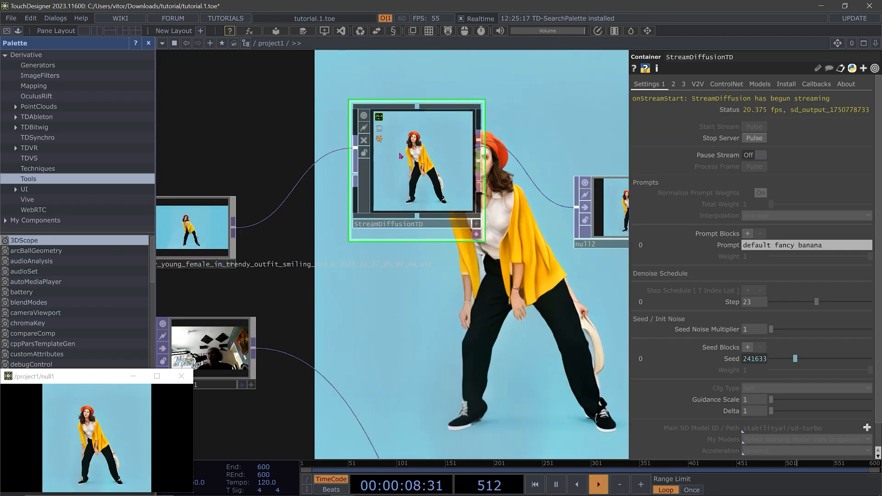
pyautogui.rightClick(420, 157)
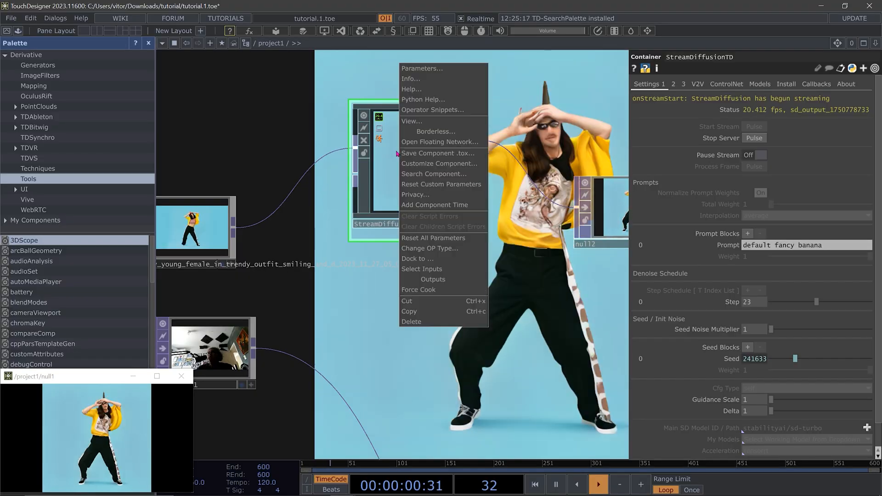
pyautogui.click(421, 157)
pyautogui.moveTo(214, 24); pyautogui.dragTo(307, 29)
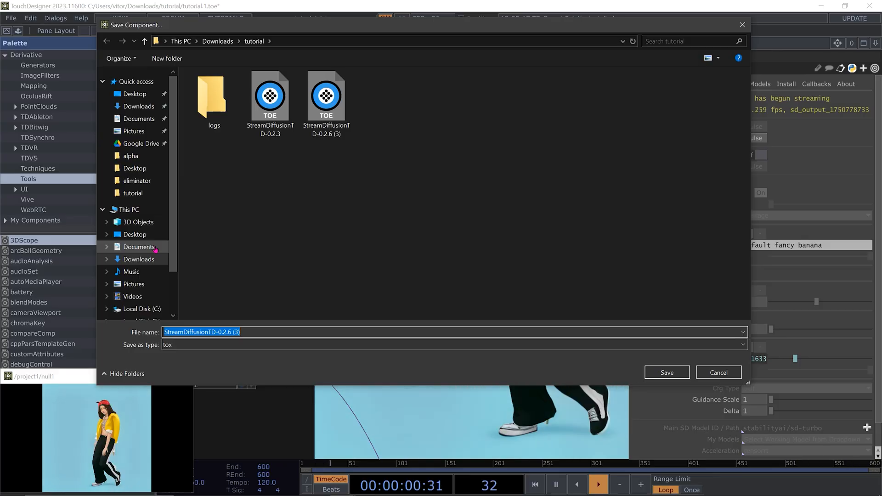
pyautogui.click(138, 247)
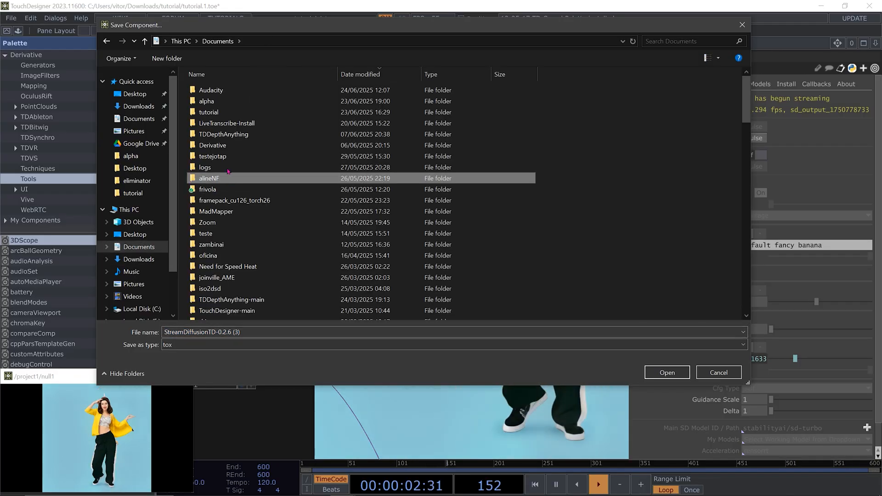
pyautogui.doubleClick(228, 130)
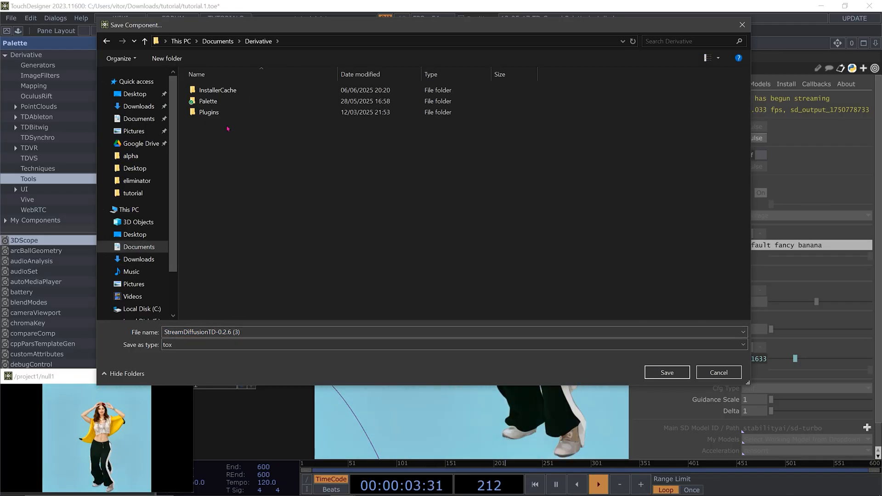
pyautogui.doubleClick(208, 101)
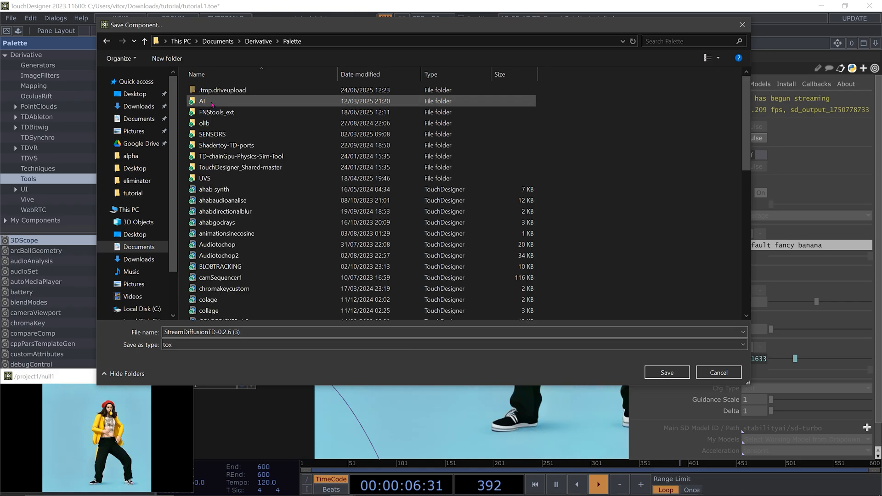
pyautogui.scroll(-10, 341, 202)
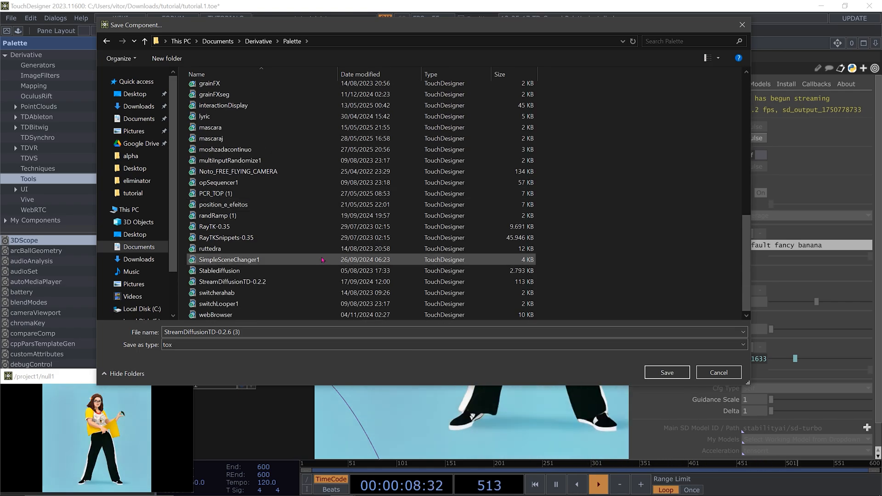
pyautogui.scroll(12, 323, 260)
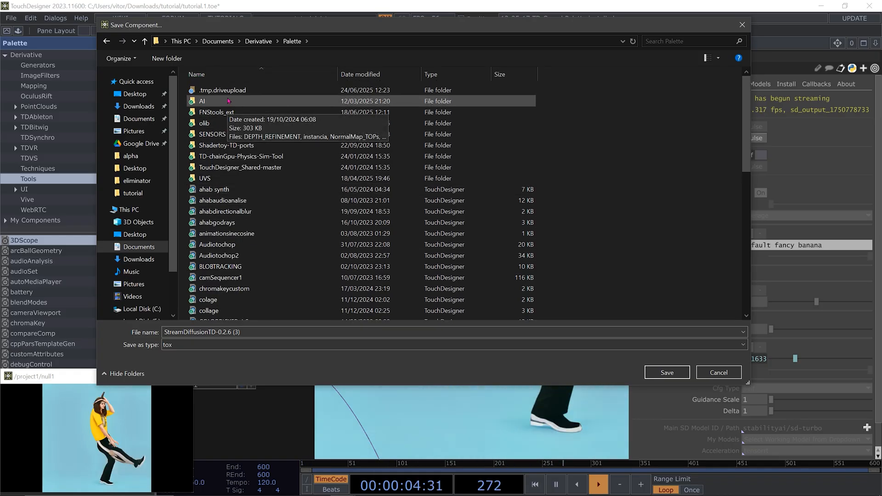
pyautogui.doubleClick(229, 101)
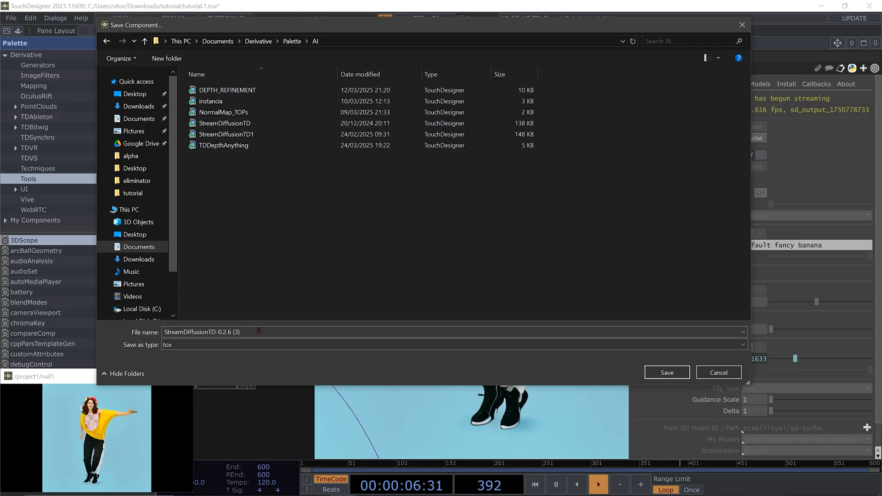
# Name the component file streamdiffusioncerto and save it in the AI folder
pyautogui.click(259, 331)
pyautogui.write('streamdiffusion')
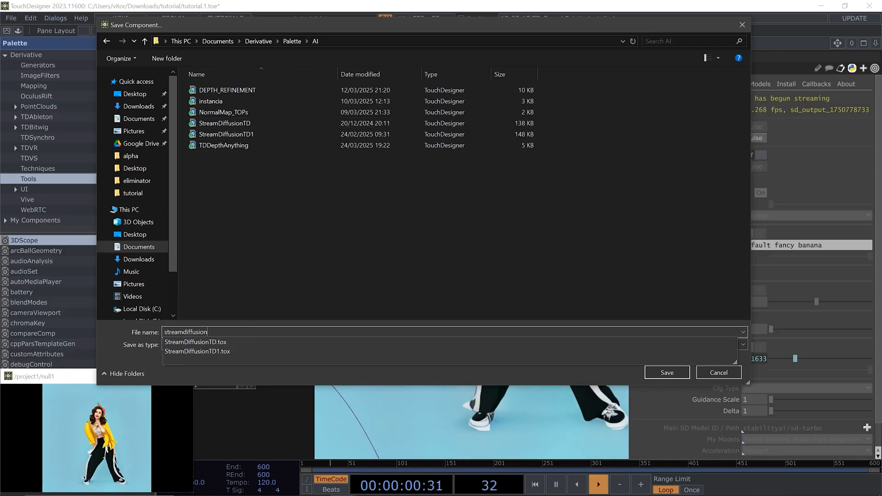
pyautogui.write('certo')
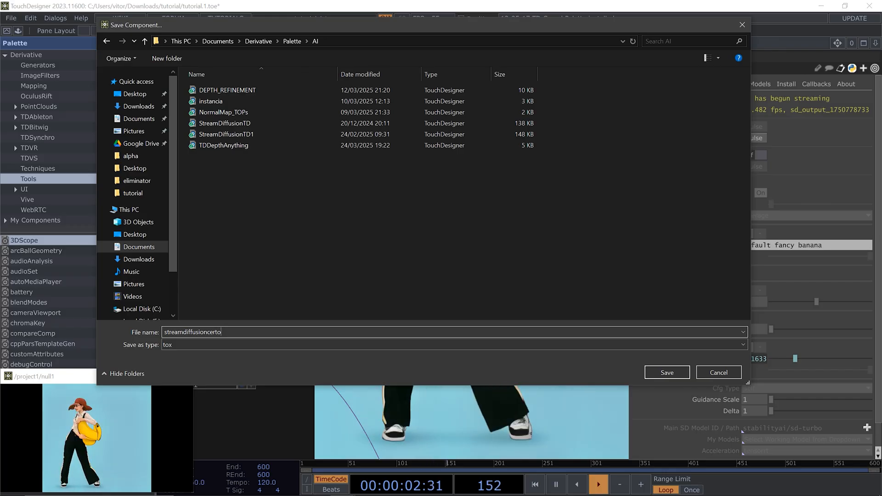
pyautogui.click(666, 372)
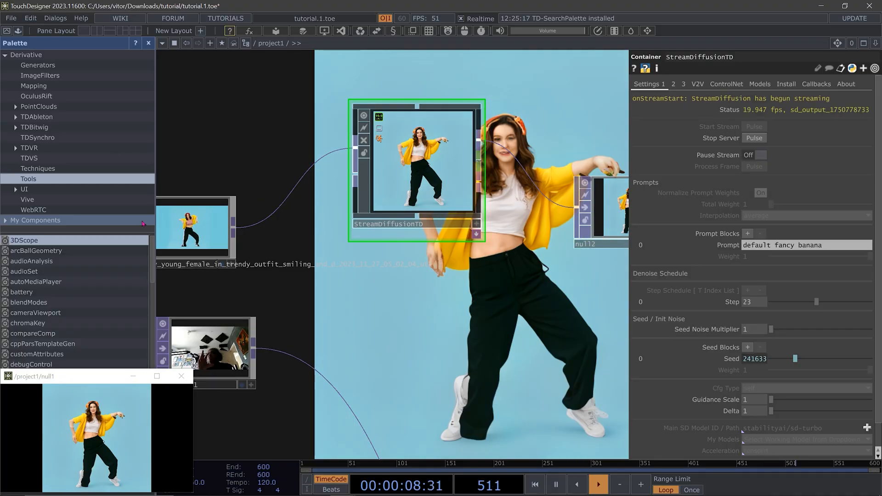
# Expand My Components in the Palette and view the components in the AI folder
pyautogui.click(37, 221)
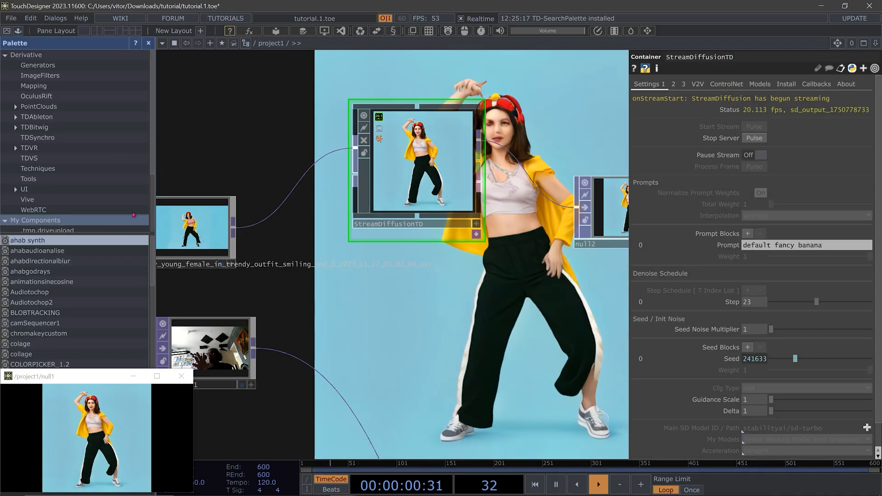
pyautogui.scroll(-3, 181, 192)
pyautogui.scroll(-3, 70, 200)
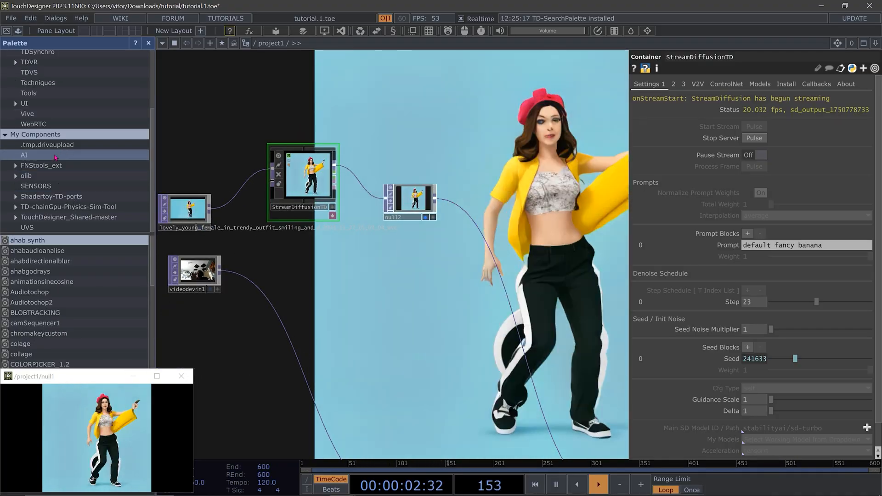
pyautogui.click(59, 156)
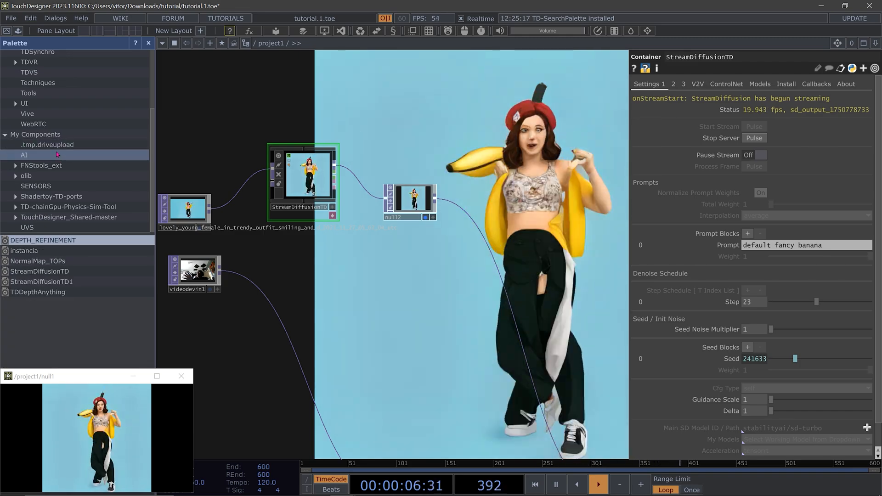
# Refresh the AI folder under My Components in the Palette and select the streamdiffusioncerto component
pyautogui.rightClick(40, 145)
pyautogui.click(76, 181)
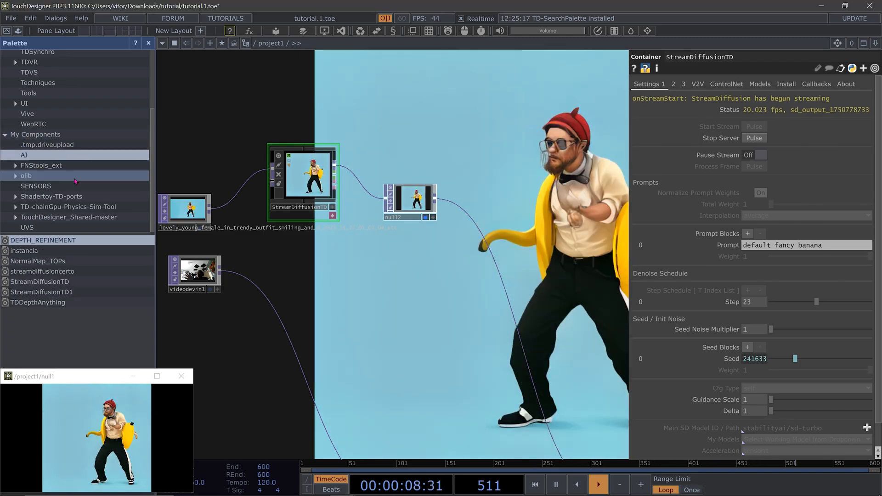
pyautogui.click(65, 271)
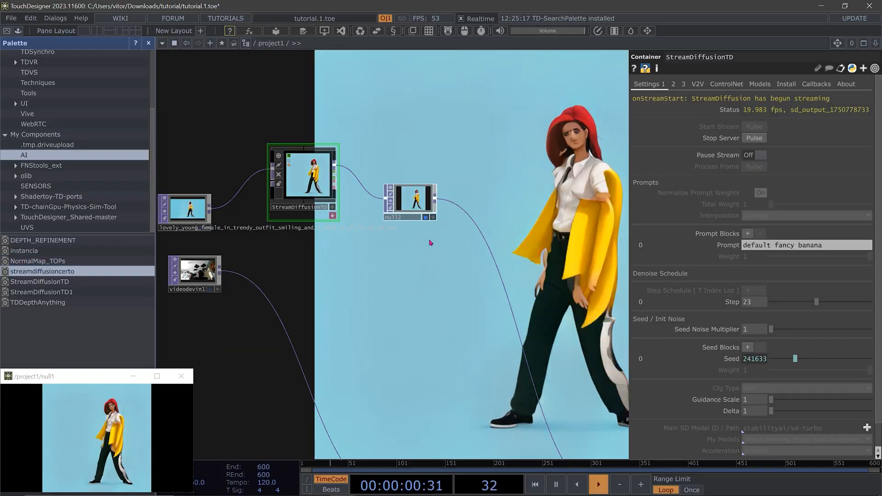
pyautogui.scroll(-3, 362, 286)
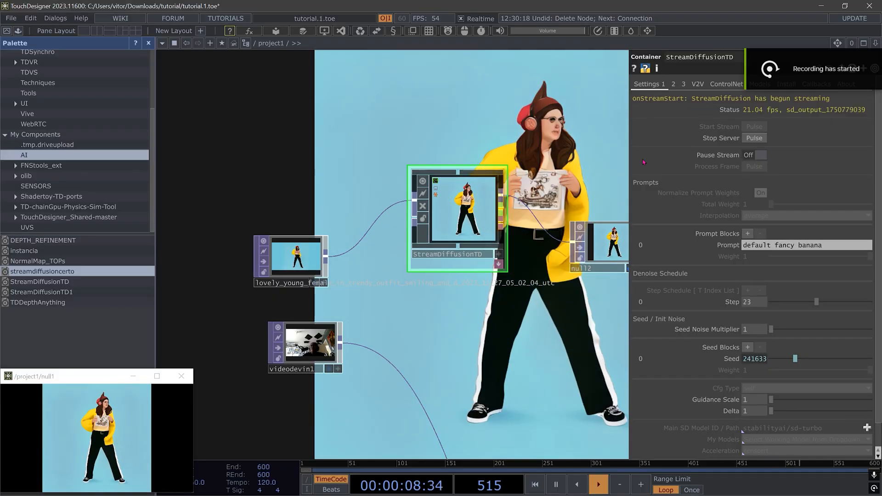
# Stop the StreamDiffusion server and delete the StreamDiffusionTD component from the tutorial project
pyautogui.click(753, 138)
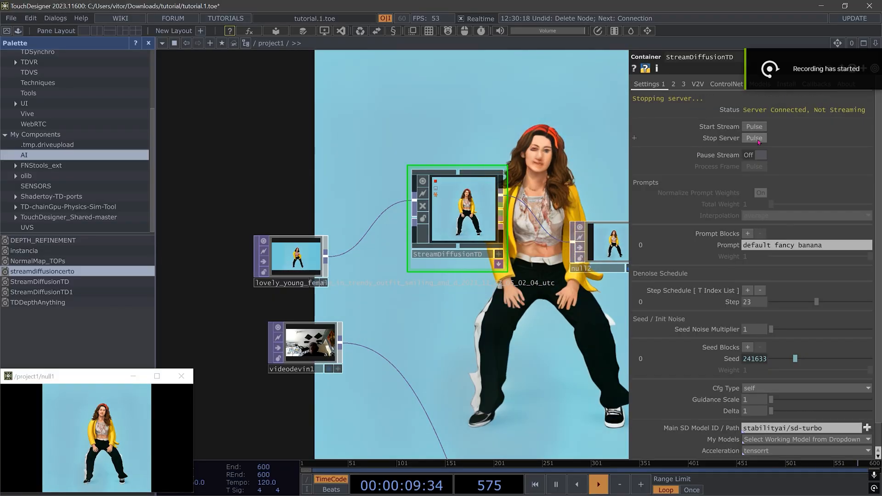
pyautogui.rightClick(478, 217)
pyautogui.click(525, 379)
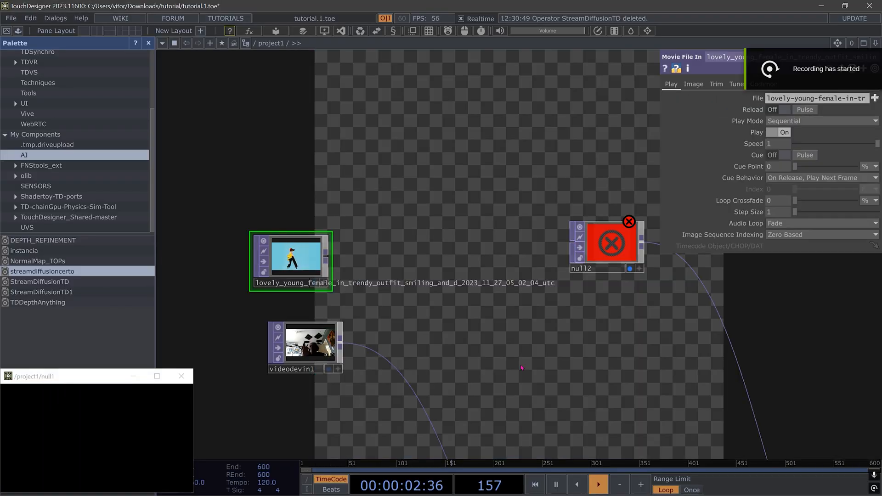
# Switch to the NewProject.1 TouchDesigner project and hide and show its Palette again
pyautogui.press('super')
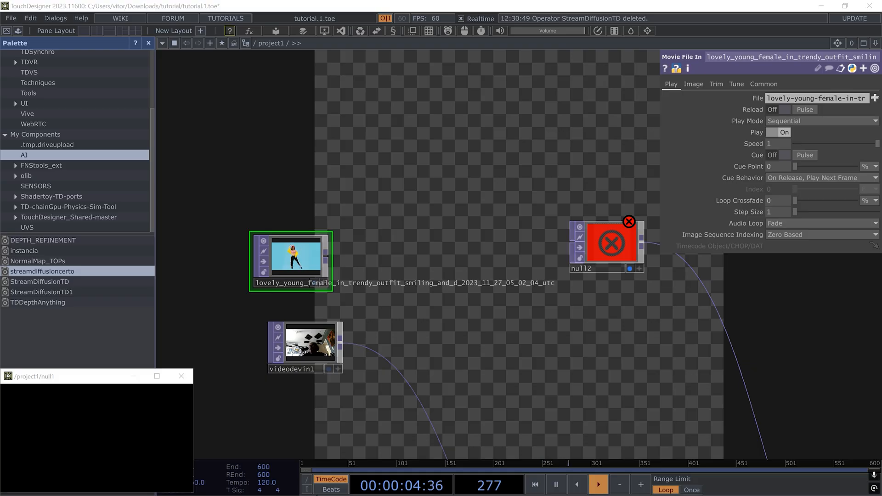
pyautogui.moveTo(343, 485)
pyautogui.click(430, 442)
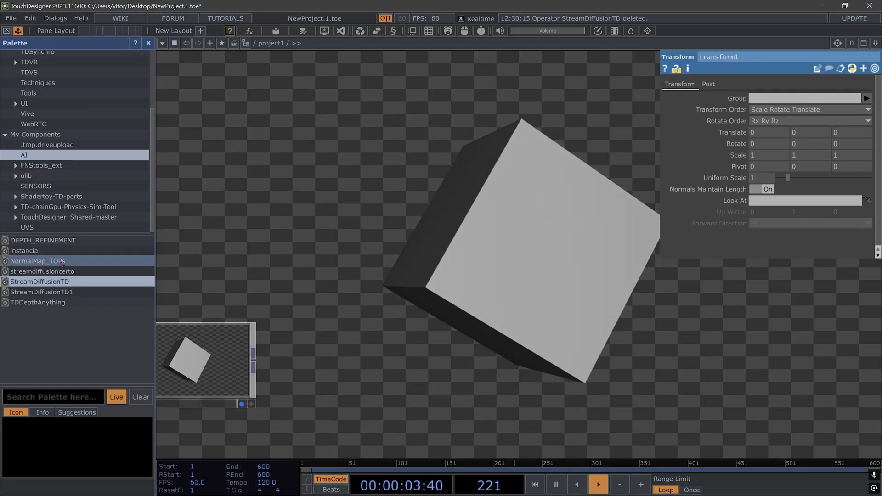
pyautogui.click(18, 30)
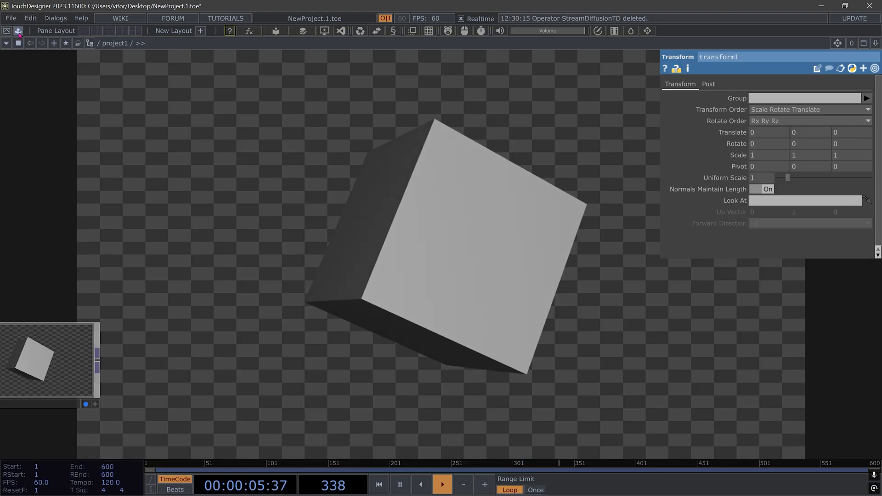
pyautogui.click(18, 31)
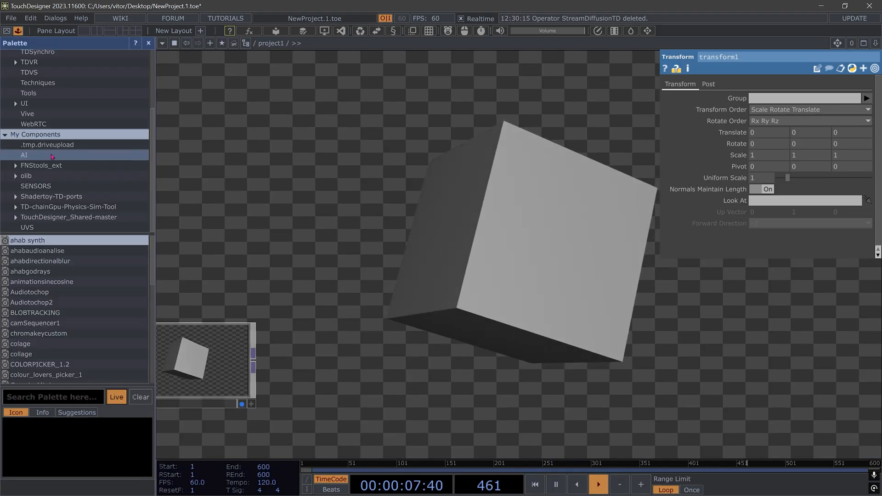
# Add the streamdiffusioncerto component from the My Components > AI folder to the NewProject.1 network
pyautogui.click(28, 155)
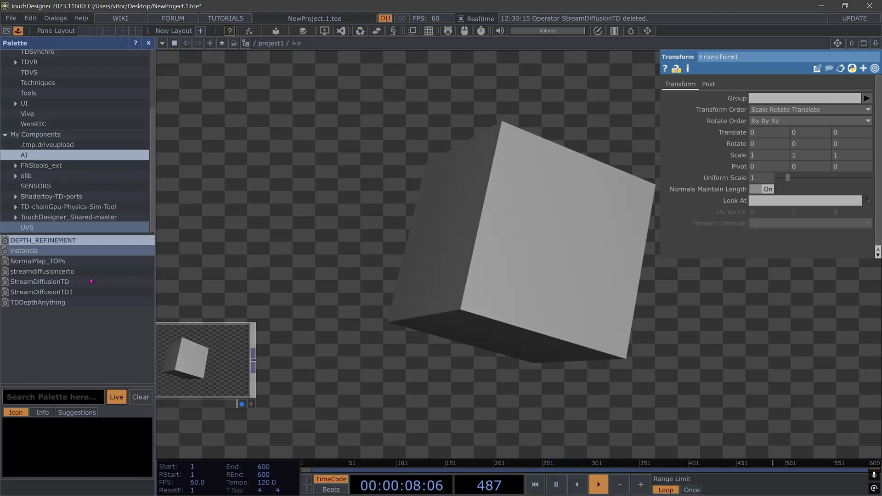
pyautogui.click(39, 135)
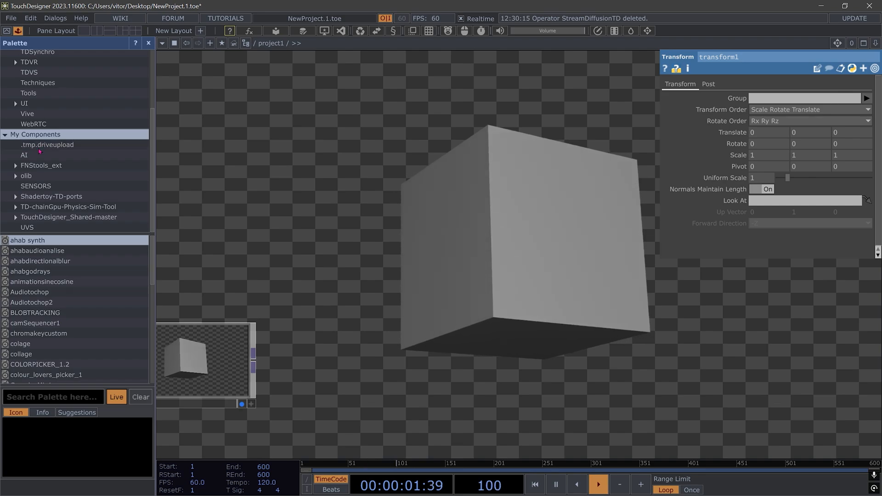
pyautogui.click(45, 145)
pyautogui.click(27, 155)
pyautogui.moveTo(72, 272); pyautogui.dragTo(406, 298)
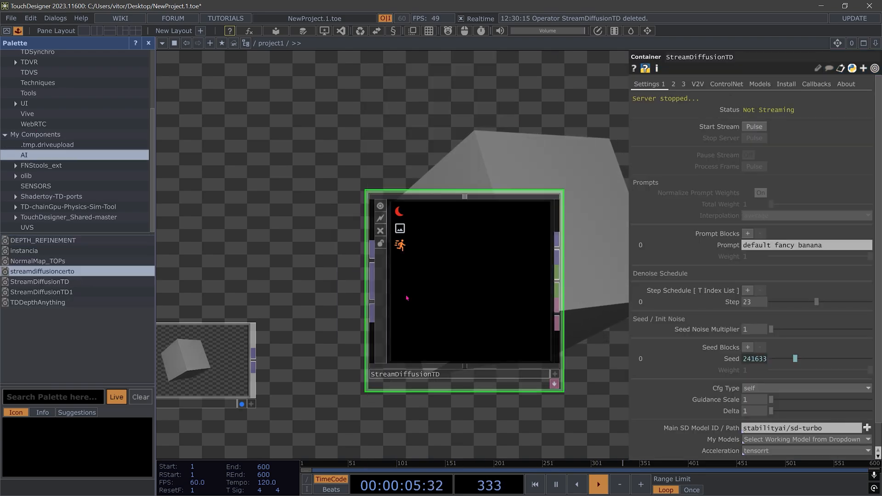
# Check the Settings, Models and Install parameters of the added StreamDiffusionTD component and start its stream
pyautogui.scroll(-2, 799, 382)
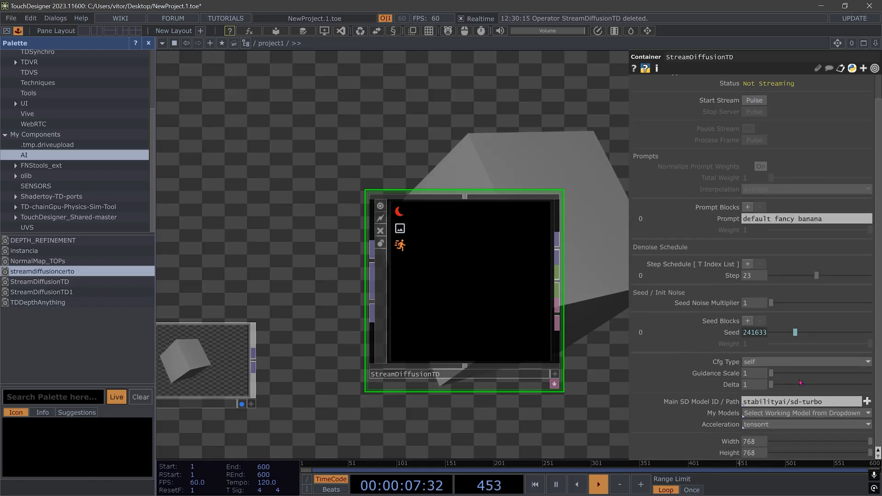
pyautogui.scroll(2, 790, 118)
pyautogui.click(761, 86)
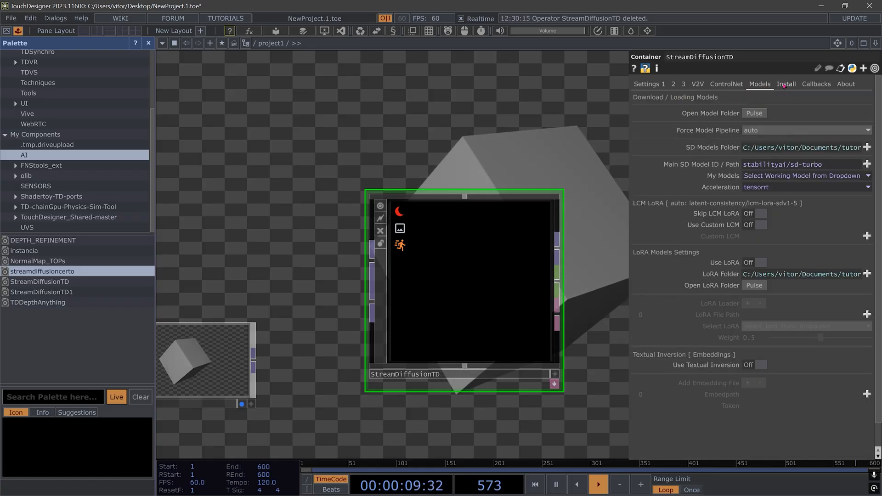
pyautogui.click(786, 85)
pyautogui.click(643, 85)
pyautogui.click(753, 127)
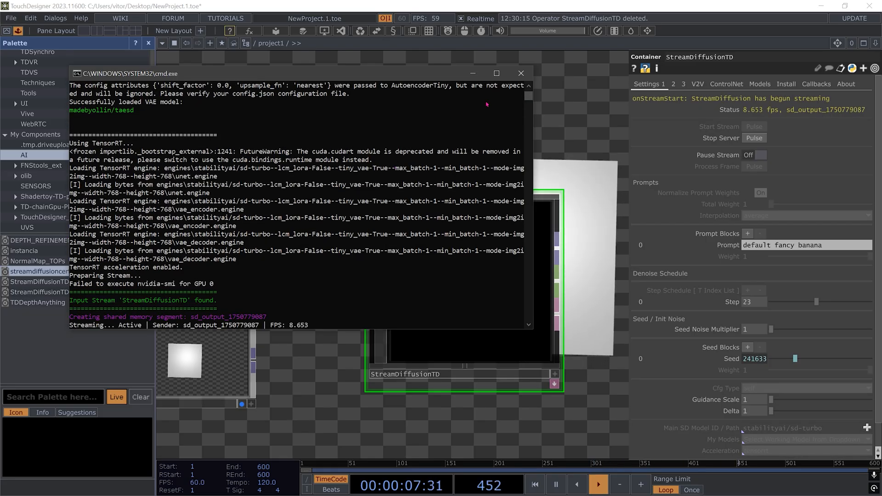
# Bring the network in front of the console and connect the rotating cube's out1 to the StreamDiffusionTD input
pyautogui.click(318, 347)
pyautogui.moveTo(252, 360); pyautogui.dragTo(221, 272)
pyautogui.moveTo(337, 263); pyautogui.dragTo(372, 261)
pyautogui.moveTo(354, 342); pyautogui.dragTo(233, 317)
pyautogui.scroll(-4, 233, 317)
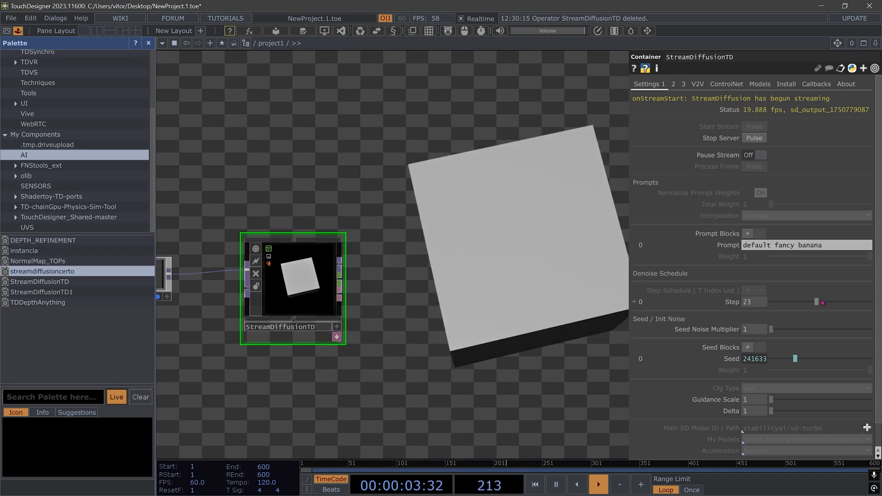
# Set the denoise schedule step of StreamDiffusionTD to 10
pyautogui.moveTo(791, 302)
pyautogui.mouseDown()
pyautogui.moveTo(770, 302)
pyautogui.moveTo(788, 304)
pyautogui.mouseUp()
pyautogui.scroll(5, 350, 297)
pyautogui.moveTo(350, 298); pyautogui.dragTo(504, 292)
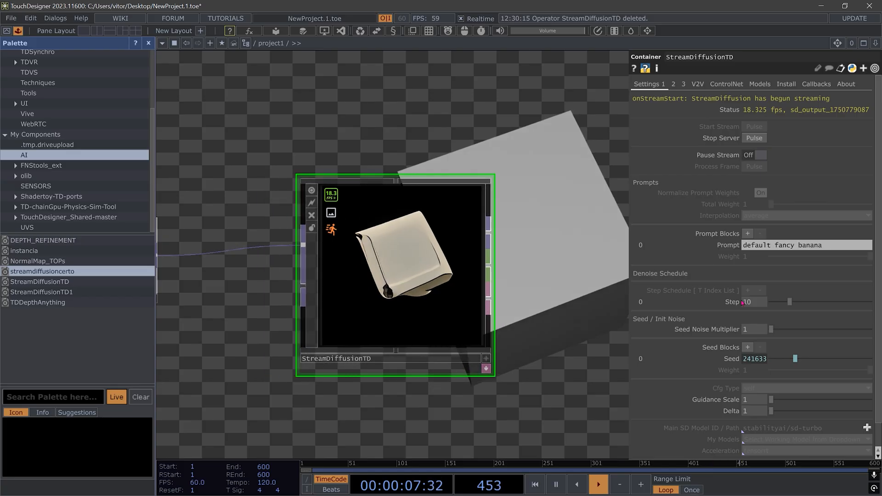
# Add a Null TOP after the StreamDiffusionTD output and show it as the network background
pyautogui.press('Tab')
pyautogui.write('nu')
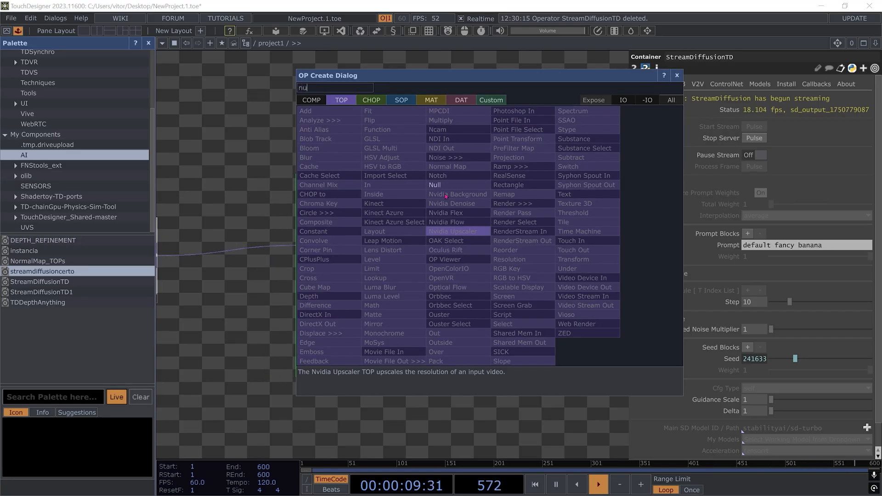
pyautogui.click(442, 188)
pyautogui.click(618, 160)
pyautogui.moveTo(630, 225); pyautogui.dragTo(497, 233)
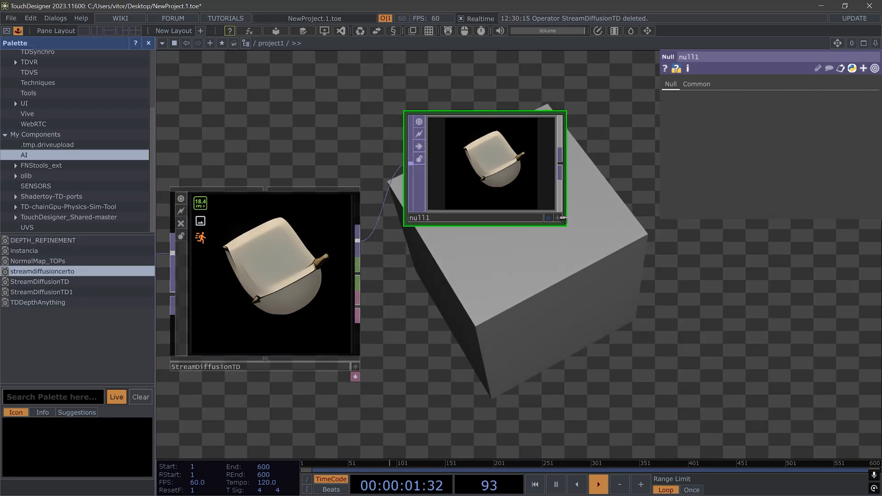
pyautogui.click(551, 220)
# Turn off the background display of out1 and align null1 beside StreamDiffusionTD
pyautogui.scroll(-5, 547, 237)
pyautogui.moveTo(298, 265); pyautogui.dragTo(510, 311)
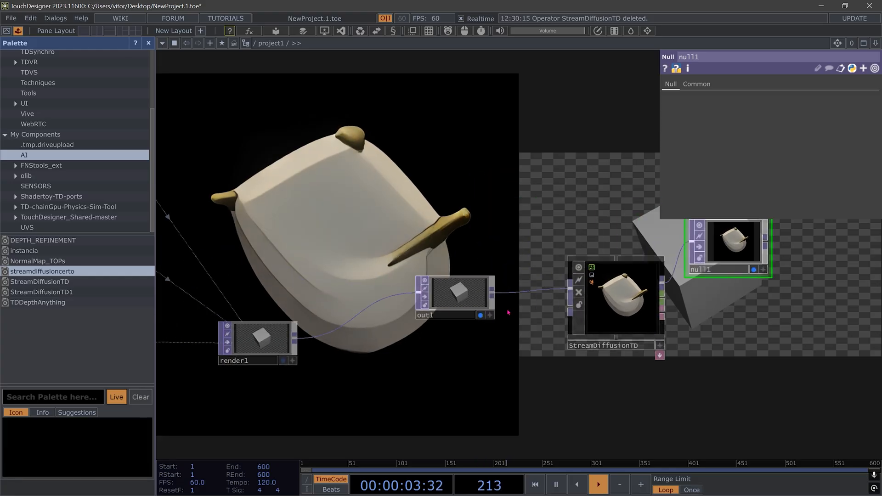
pyautogui.click(480, 316)
pyautogui.moveTo(788, 258); pyautogui.dragTo(496, 324)
pyautogui.moveTo(518, 226); pyautogui.dragTo(494, 211)
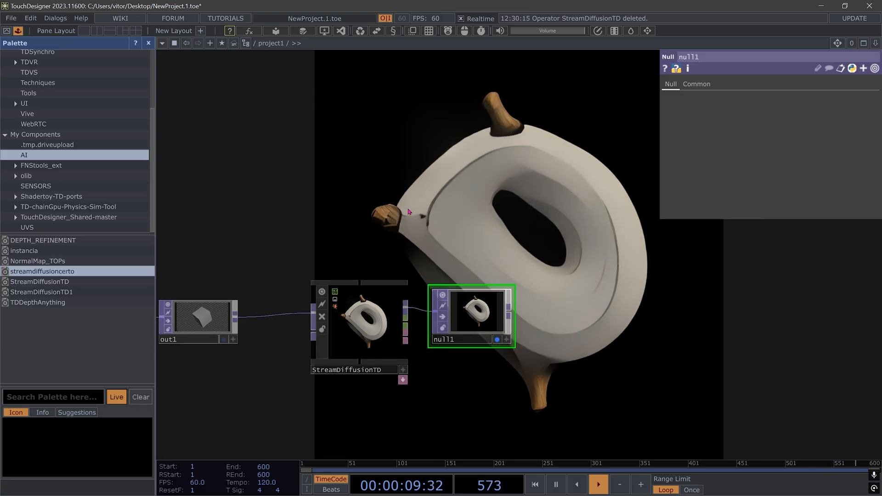
# Review the Install and Settings 3, 2 and 1 parameters of StreamDiffusionTD and select null1
pyautogui.scroll(5, 424, 323)
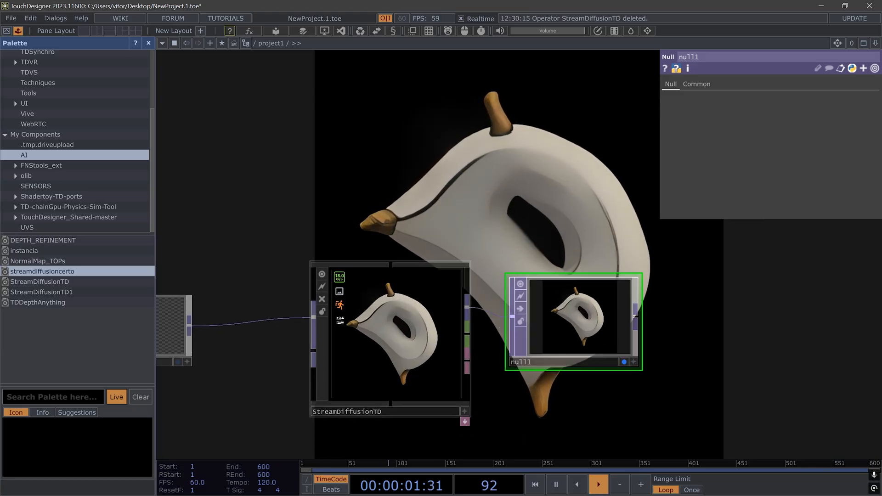
pyautogui.scroll(-3, 380, 318)
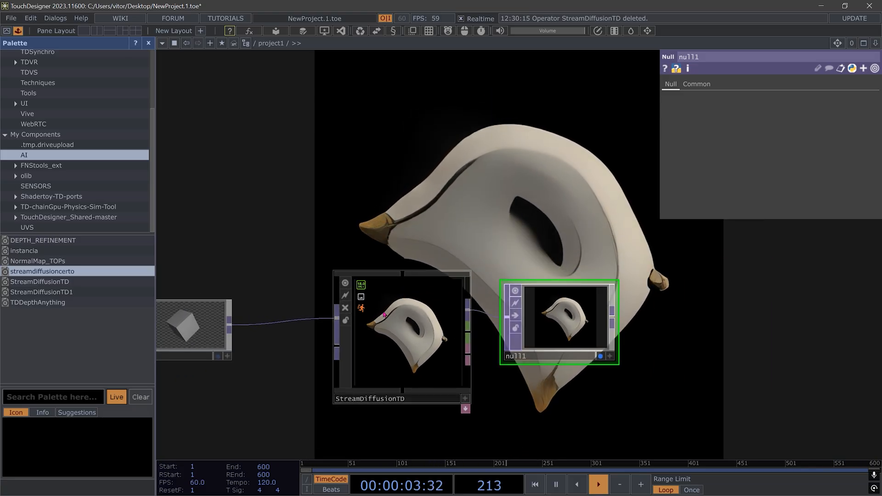
pyautogui.click(384, 314)
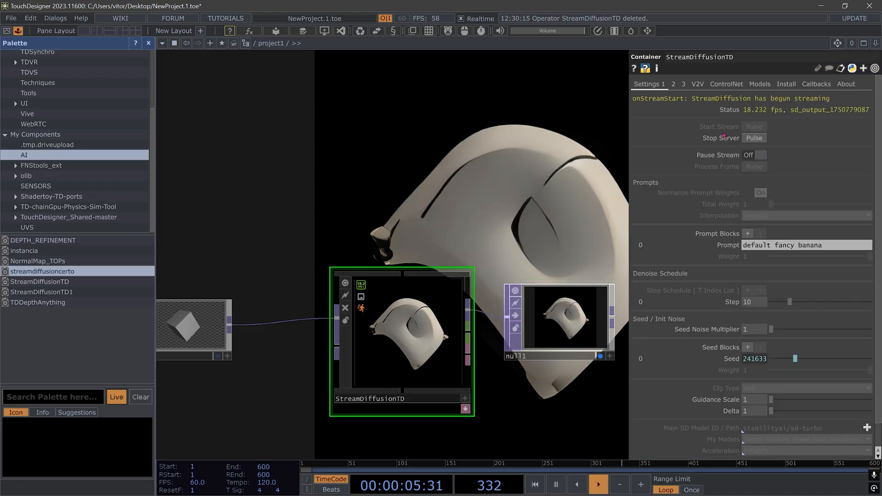
pyautogui.click(786, 84)
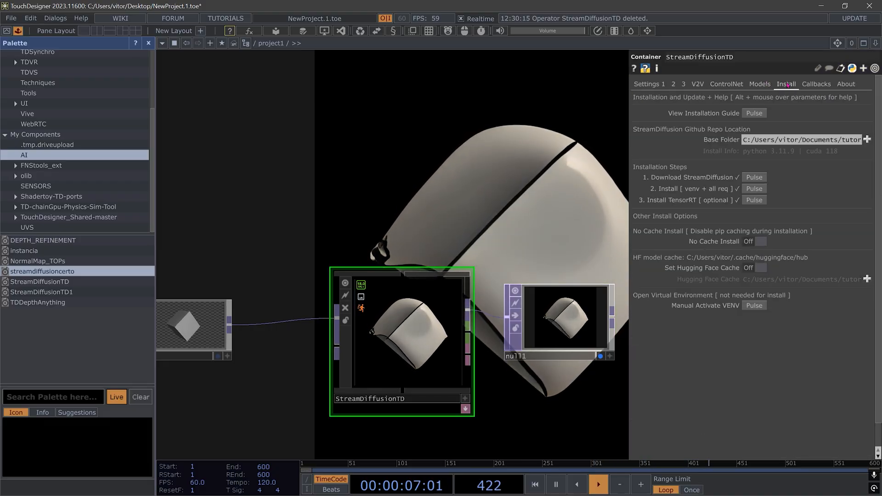
pyautogui.click(684, 84)
pyautogui.click(673, 84)
pyautogui.click(651, 84)
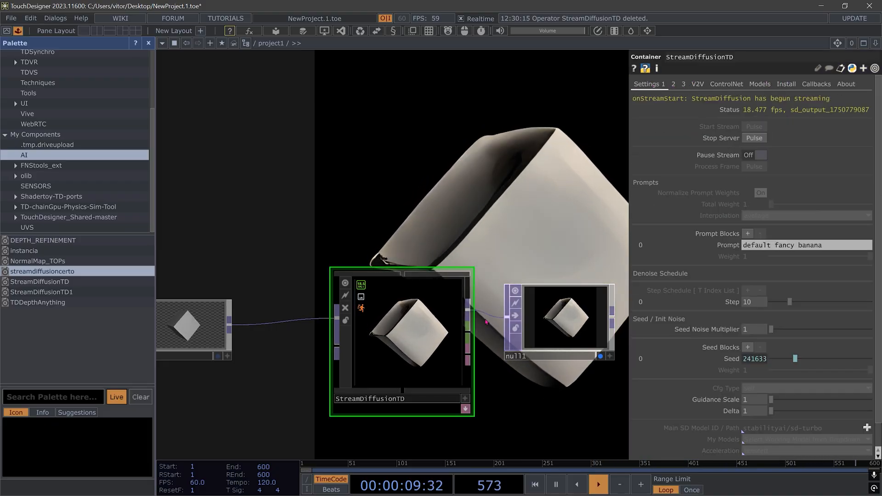
pyautogui.click(563, 322)
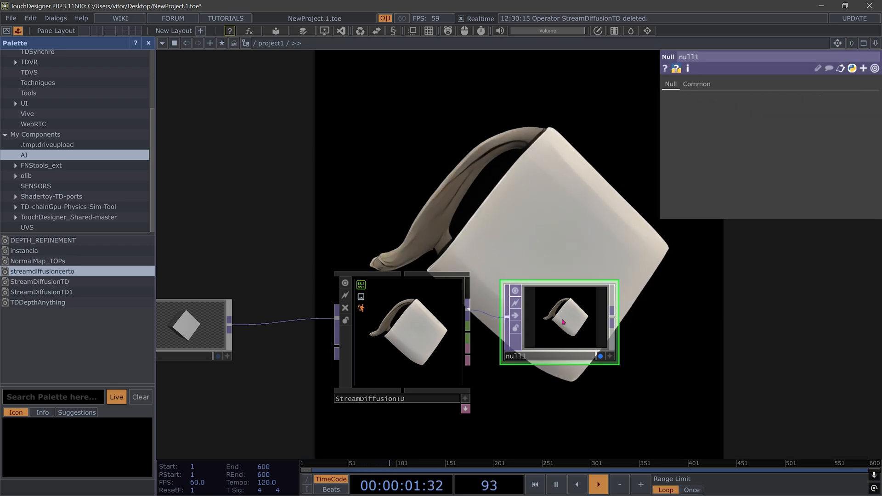